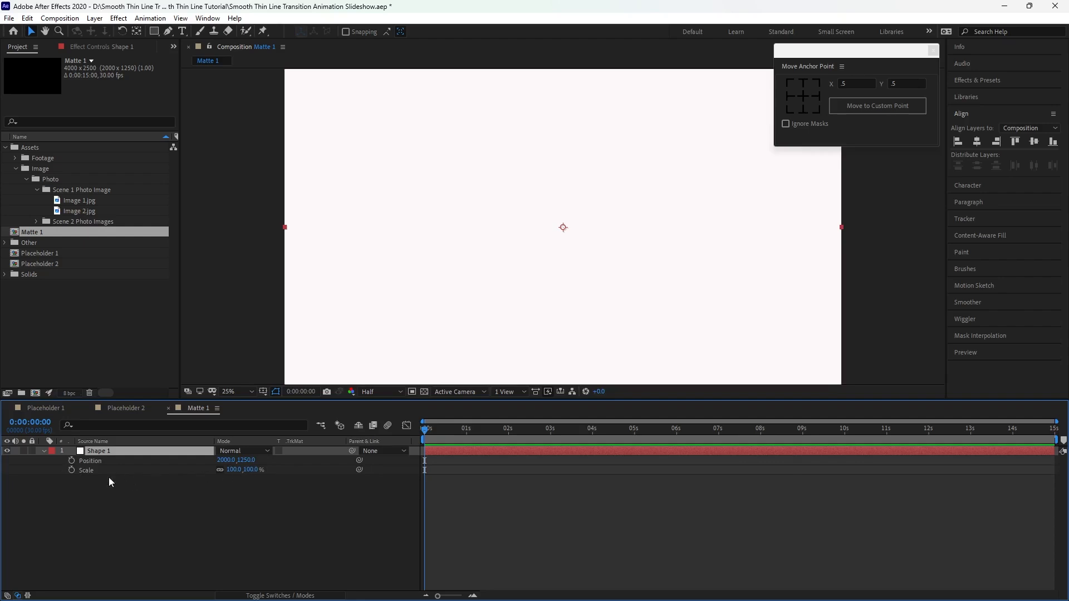
Add Position and Scale keyframes to the Shape 1 layer at 0 seconds, with the scale set to 40%.
{"action": "left_click", "coordinate": [70, 461]}
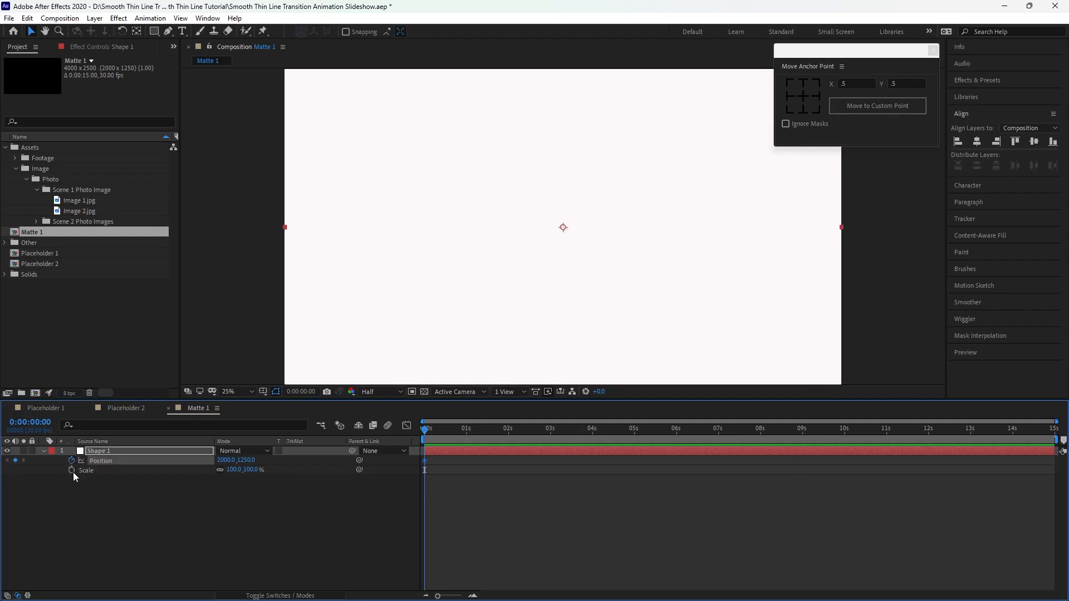
{"action": "left_click", "coordinate": [72, 470]}
{"action": "left_click", "coordinate": [236, 470]}
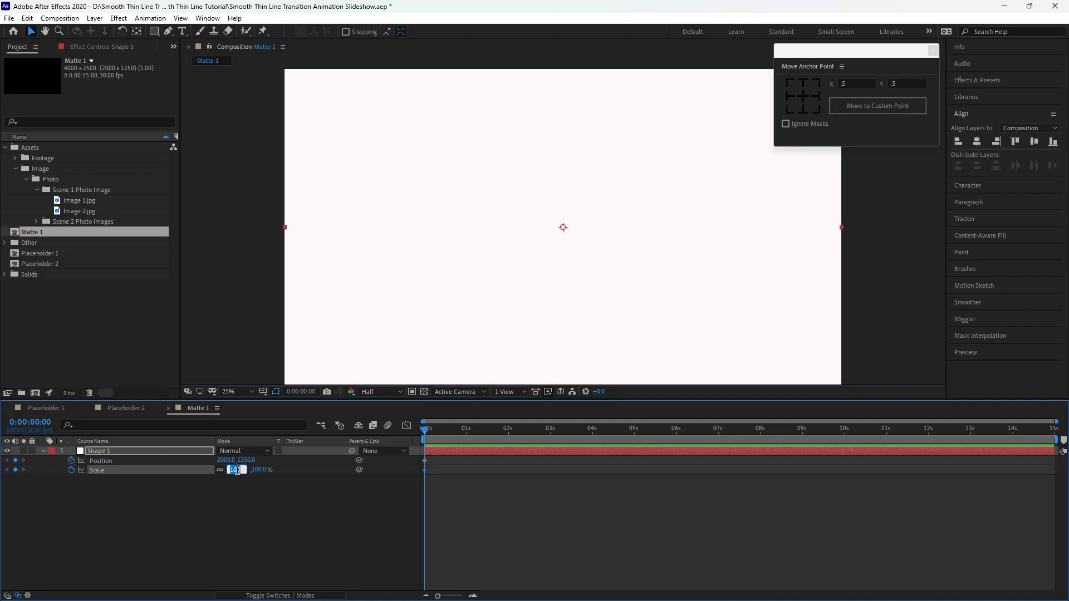
{"action": "type", "text": "40"}
{"action": "left_click", "coordinate": [249, 516]}
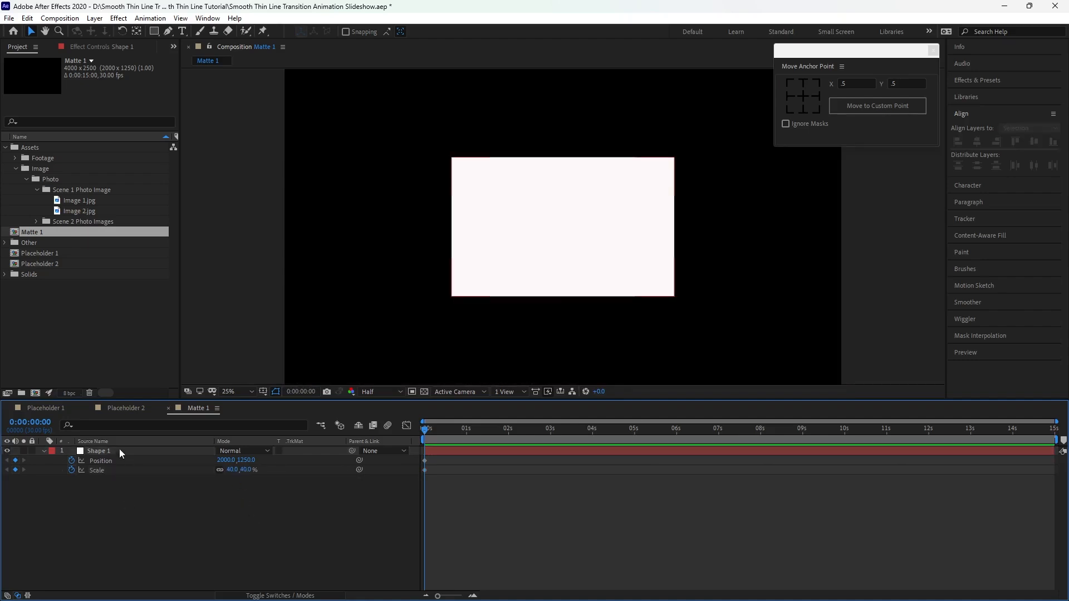
Apply the Polar Coordinates distort effect to the Shape 1 layer.
{"action": "left_click", "coordinate": [119, 451]}
{"action": "left_click", "coordinate": [119, 18]}
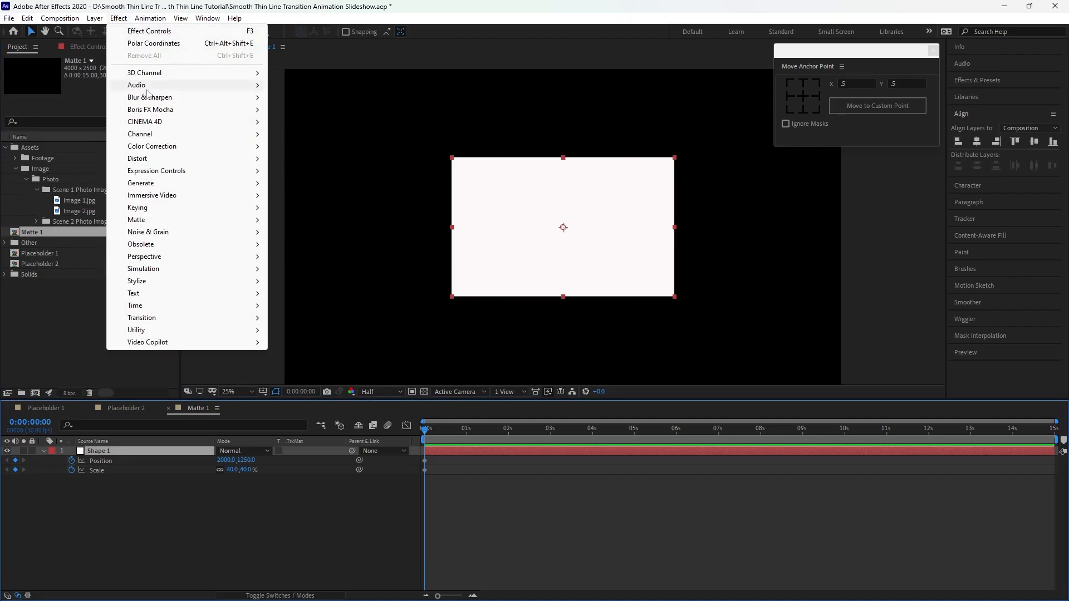
{"action": "mouse_move", "coordinate": [231, 159]}
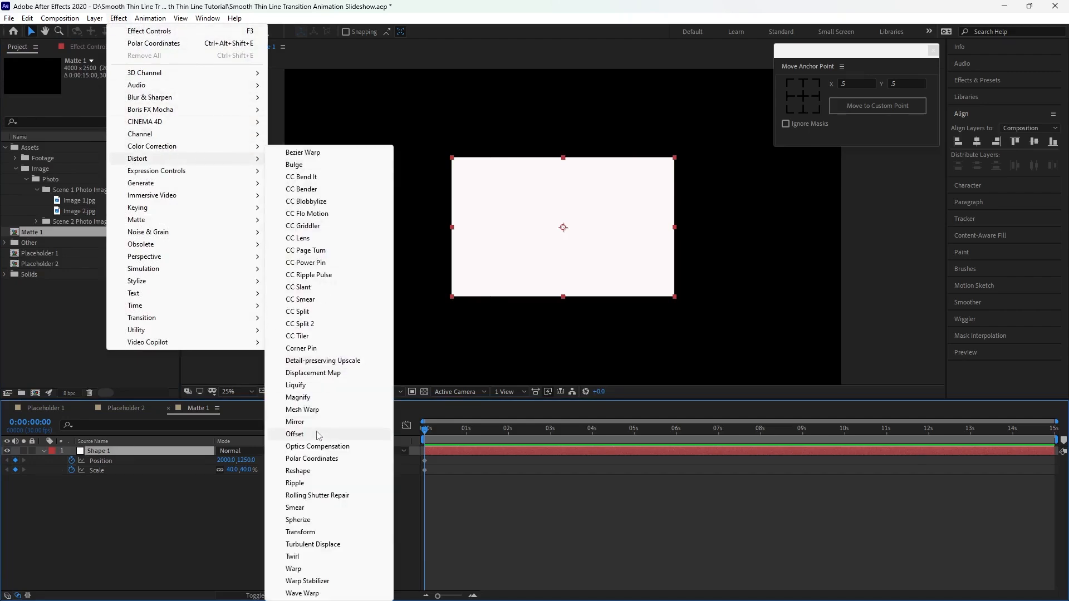
{"action": "left_click", "coordinate": [322, 459]}
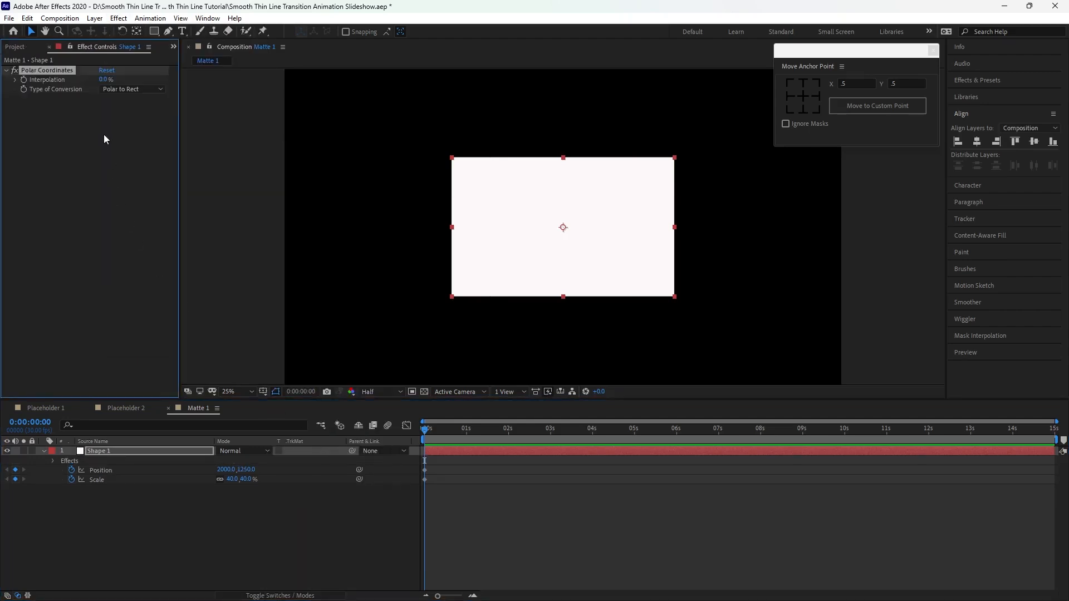
Keyframe the Polar Coordinates interpolation at 100% and set the type of conversion to Rect to Polar.
{"action": "left_click", "coordinate": [24, 80]}
{"action": "left_click", "coordinate": [103, 81]}
{"action": "type", "text": "100"}
{"action": "left_click", "coordinate": [121, 89]}
{"action": "left_click", "coordinate": [122, 108]}
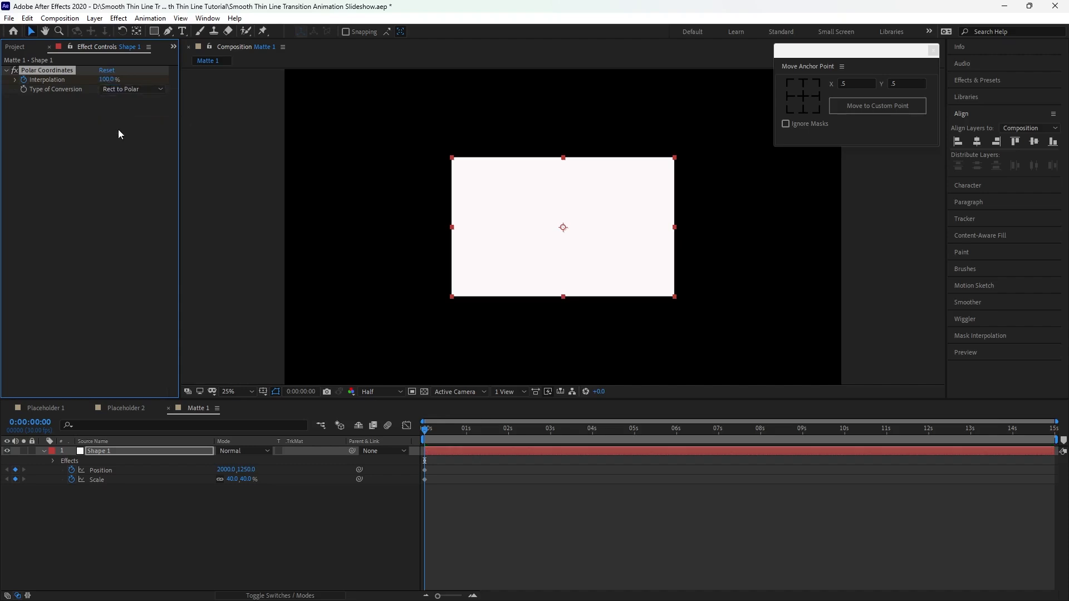
Set the Y value of Shape 1's Position keyframe at 0 seconds to -80.
{"action": "left_click", "coordinate": [246, 470]}
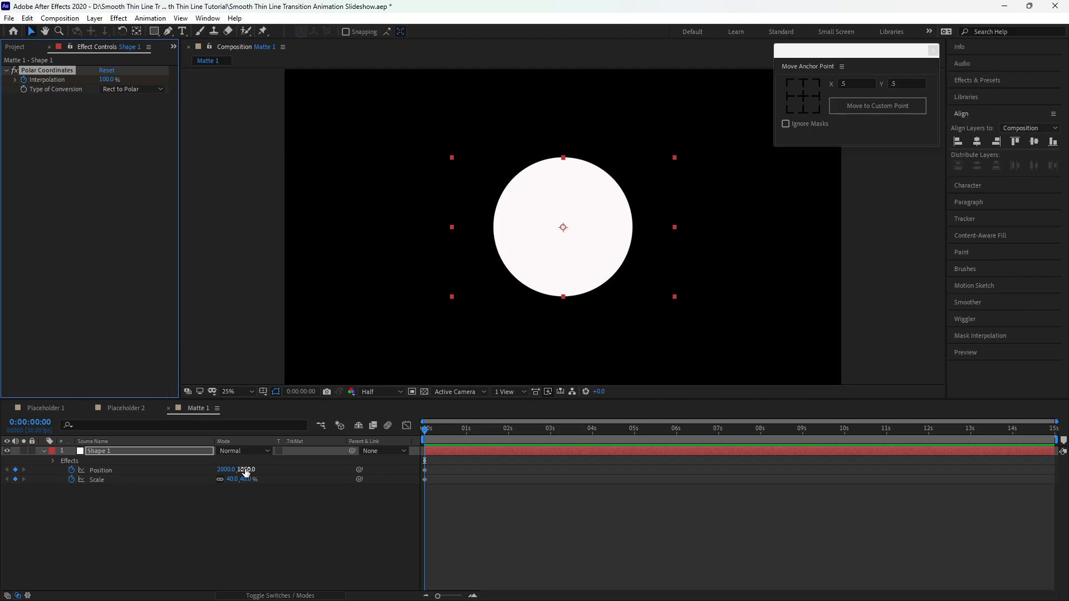
{"action": "left_click", "coordinate": [246, 470]}
{"action": "type", "text": "-80"}
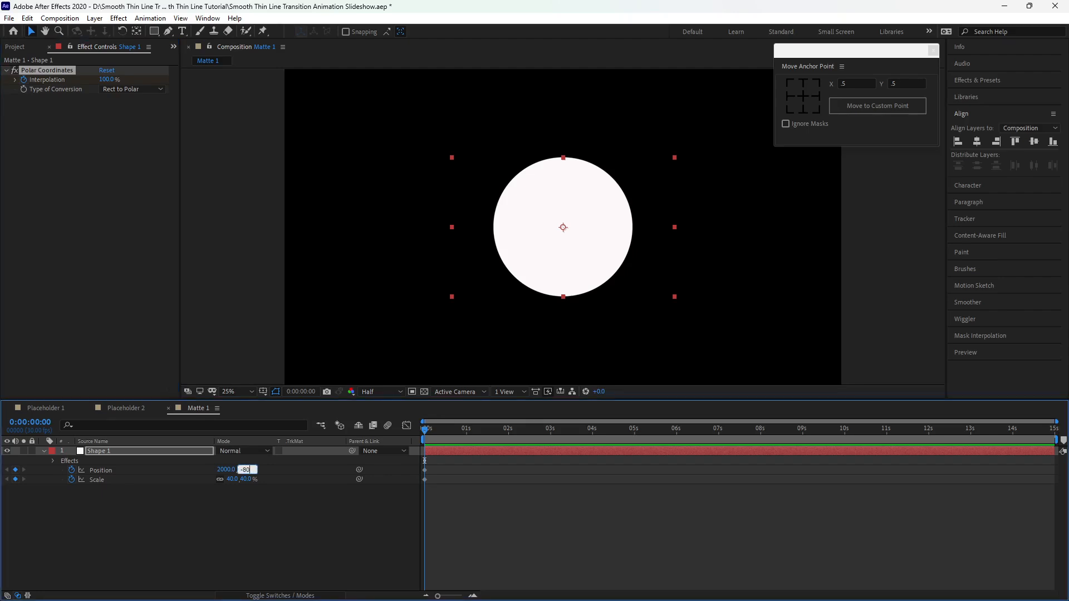
{"action": "left_click", "coordinate": [241, 500]}
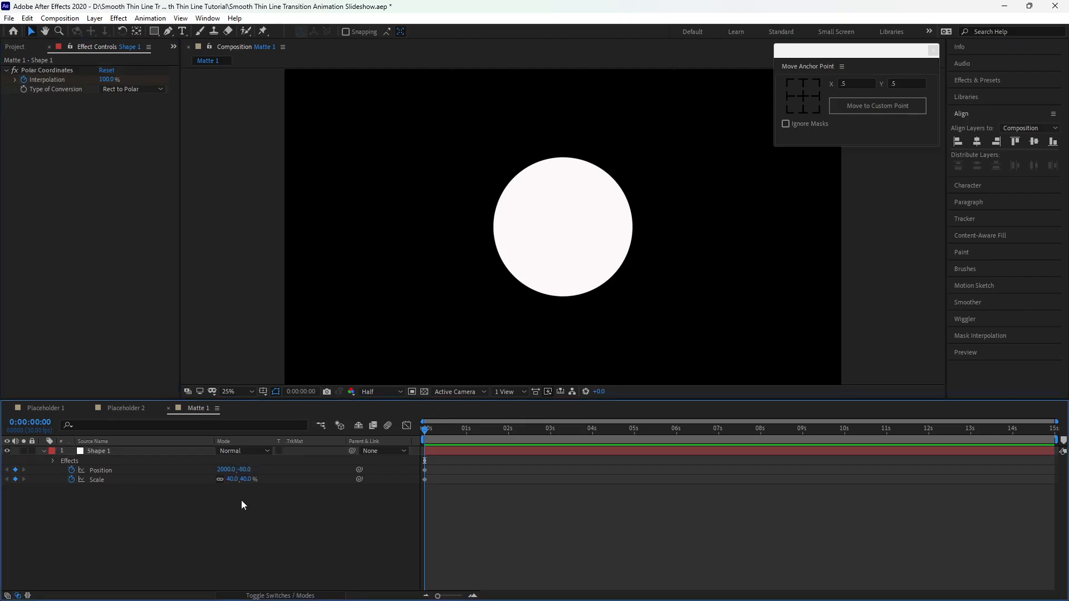
{"action": "left_click", "coordinate": [425, 471]}
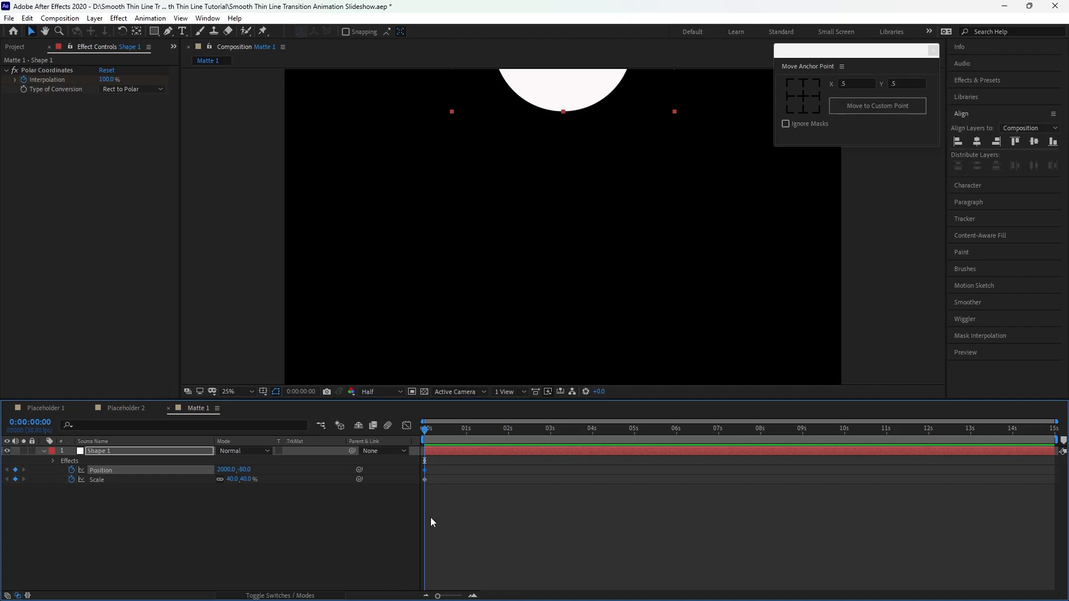
Add a Position keyframe to Shape 1 at 2 seconds with a Y value of 1250.
{"action": "left_click", "coordinate": [427, 430]}
{"action": "left_click_drag", "start_coordinate": [453, 437], "coordinate": [511, 452]}
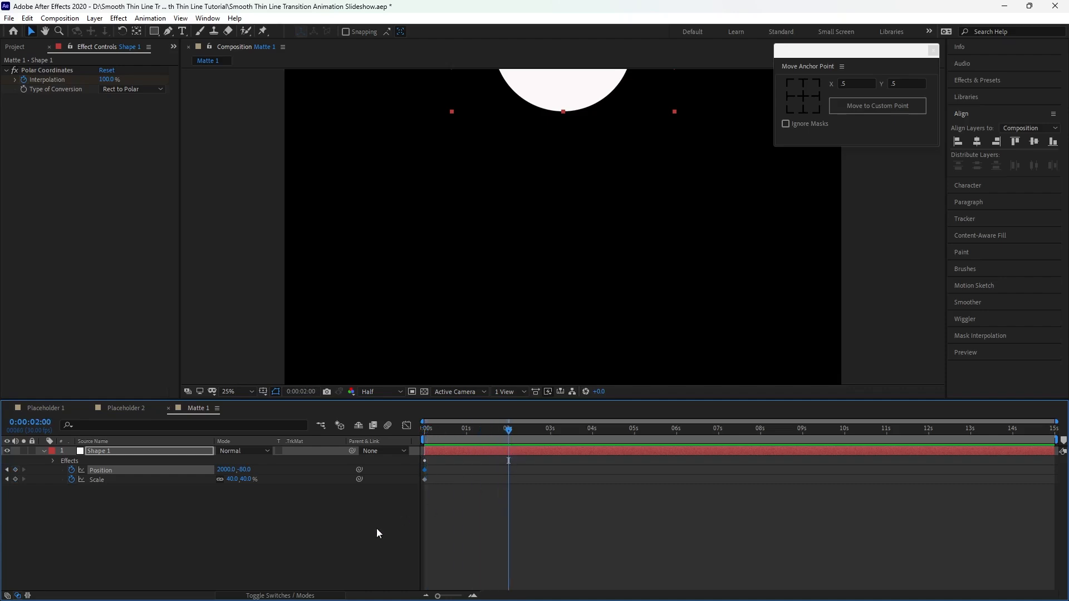
{"action": "left_click", "coordinate": [253, 472]}
{"action": "type", "text": "1250"}
At 2 seconds, keyframe Shape 1's scale at 100% and its Polar Coordinates interpolation at 0%.
{"action": "left_click", "coordinate": [246, 480]}
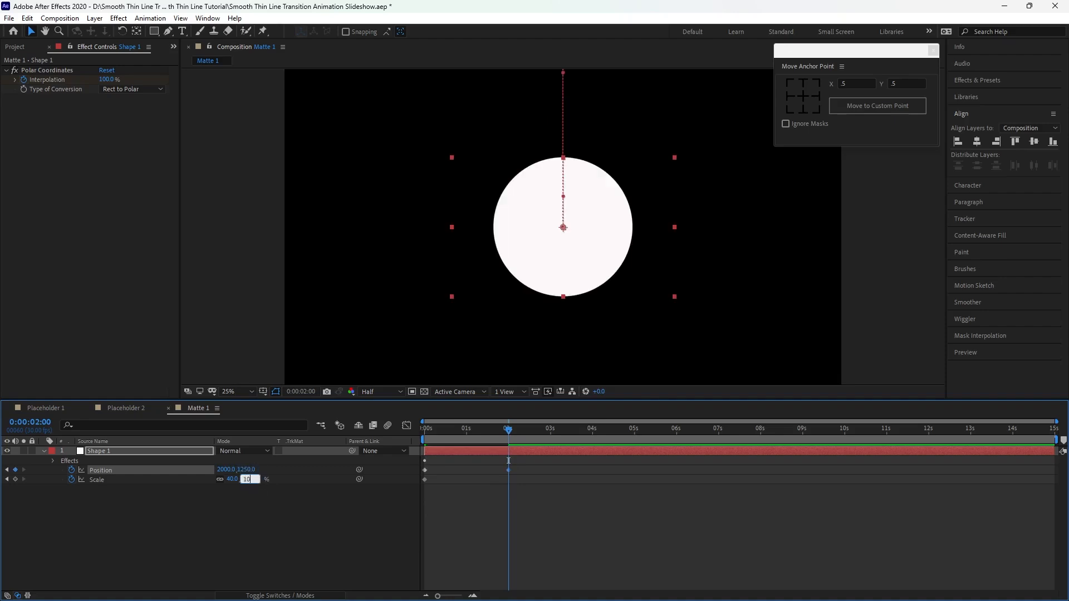
{"action": "type", "text": "100"}
{"action": "left_click_drag", "start_coordinate": [110, 81], "coordinate": [35, 216]}
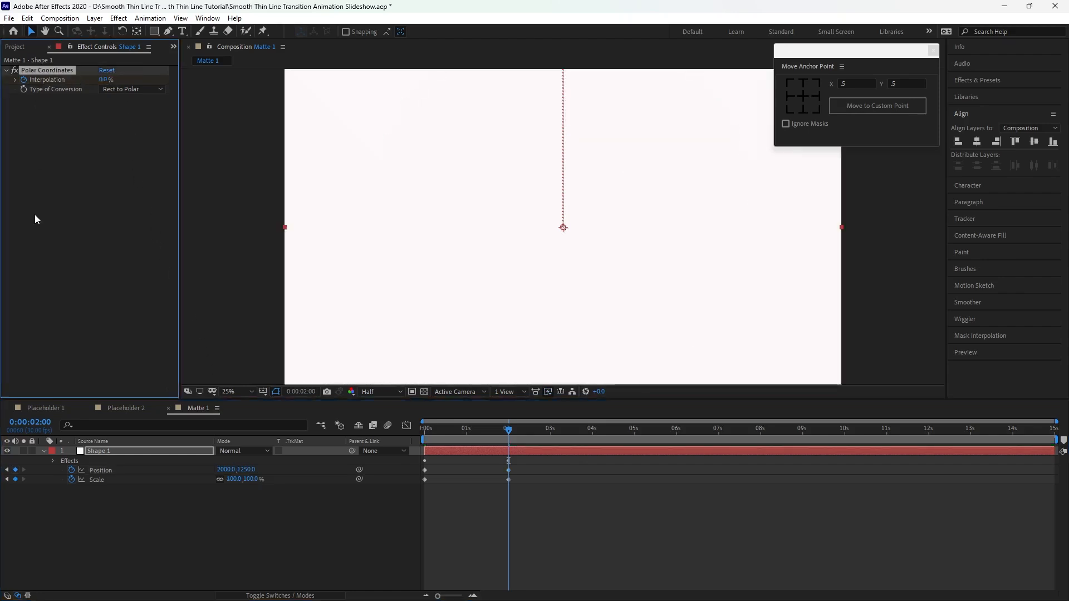
Apply Easy Ease In to Shape 1's Position keyframe at 2 seconds.
{"action": "left_click", "coordinate": [508, 470]}
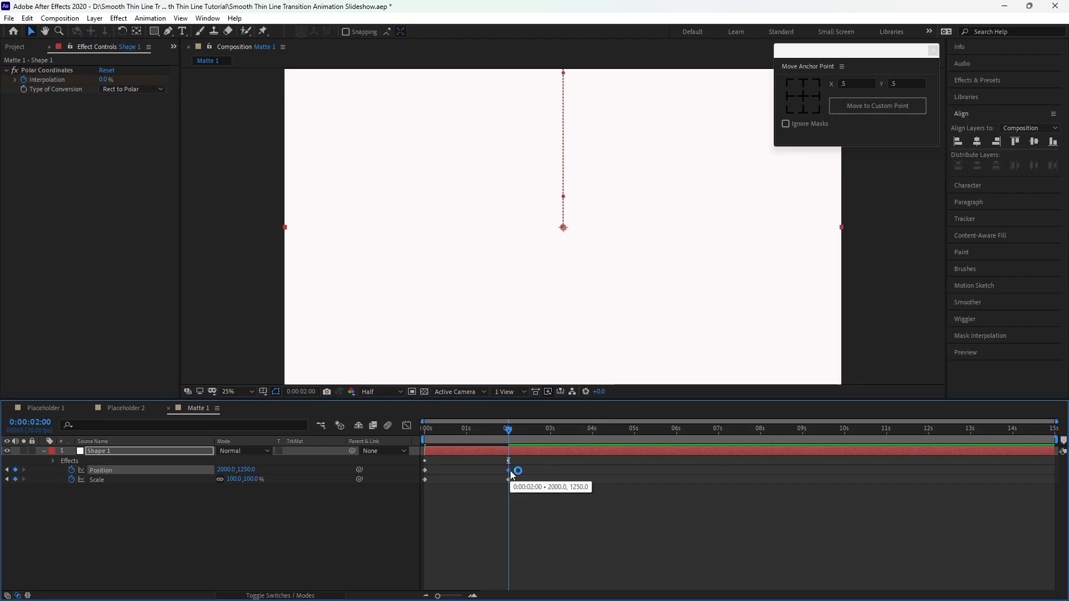
{"action": "right_click", "coordinate": [510, 469]}
{"action": "mouse_move", "coordinate": [563, 463]}
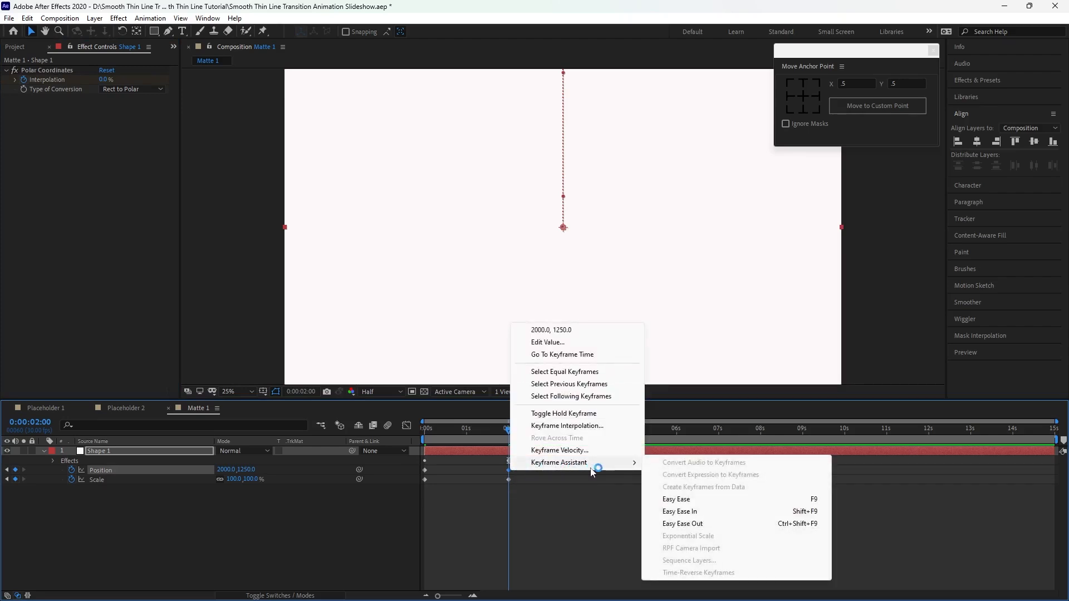
{"action": "left_click", "coordinate": [676, 511]}
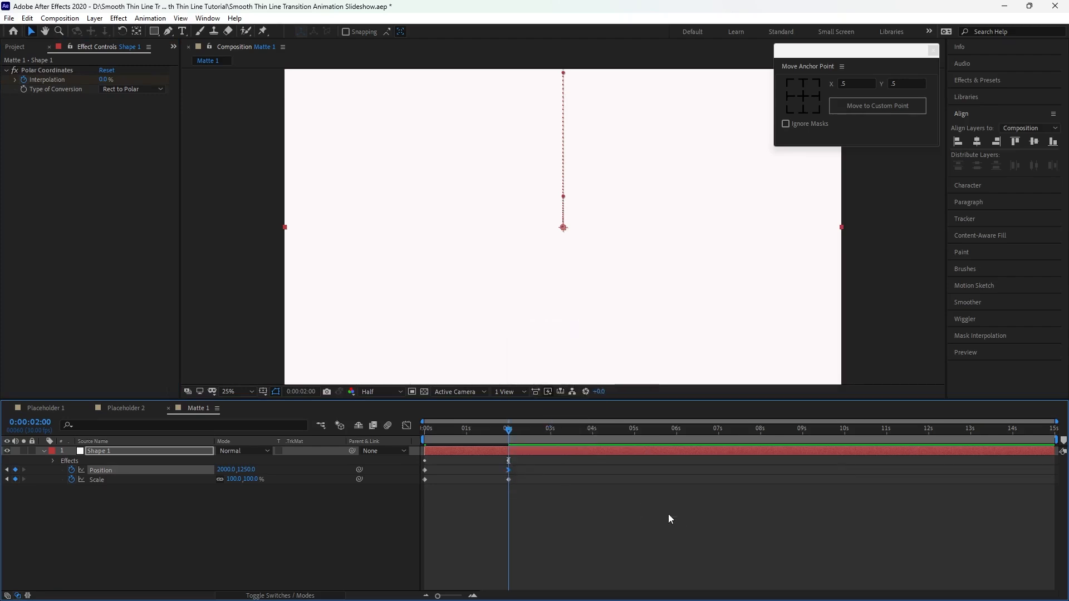
Apply Easy Ease Out to Shape 1's Position keyframe at 0 seconds and move the current time to 0:00:00:21.
{"action": "right_click", "coordinate": [425, 470]}
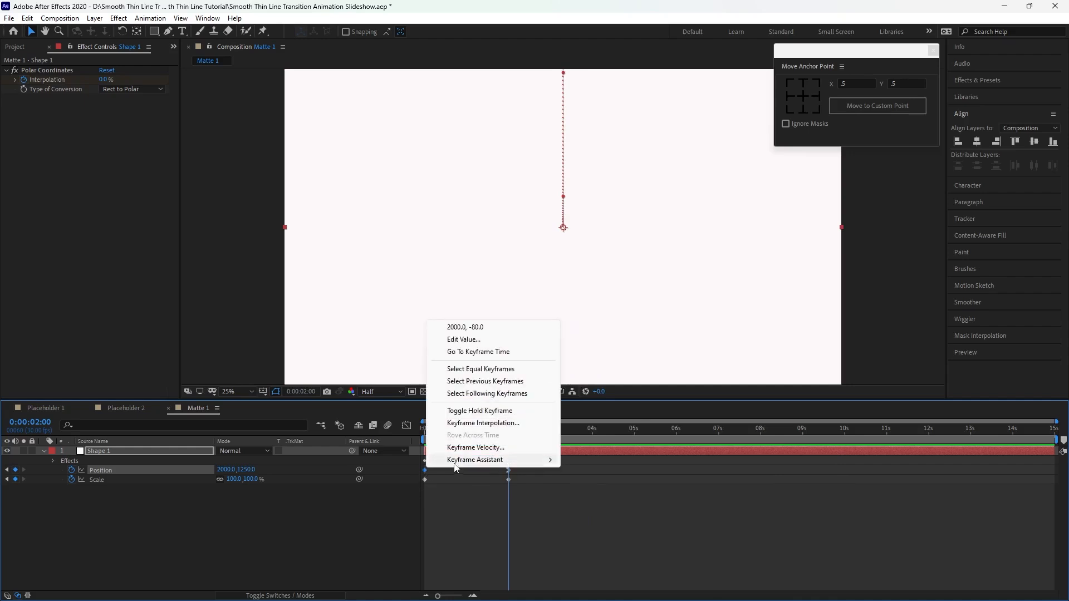
{"action": "mouse_move", "coordinate": [455, 463]}
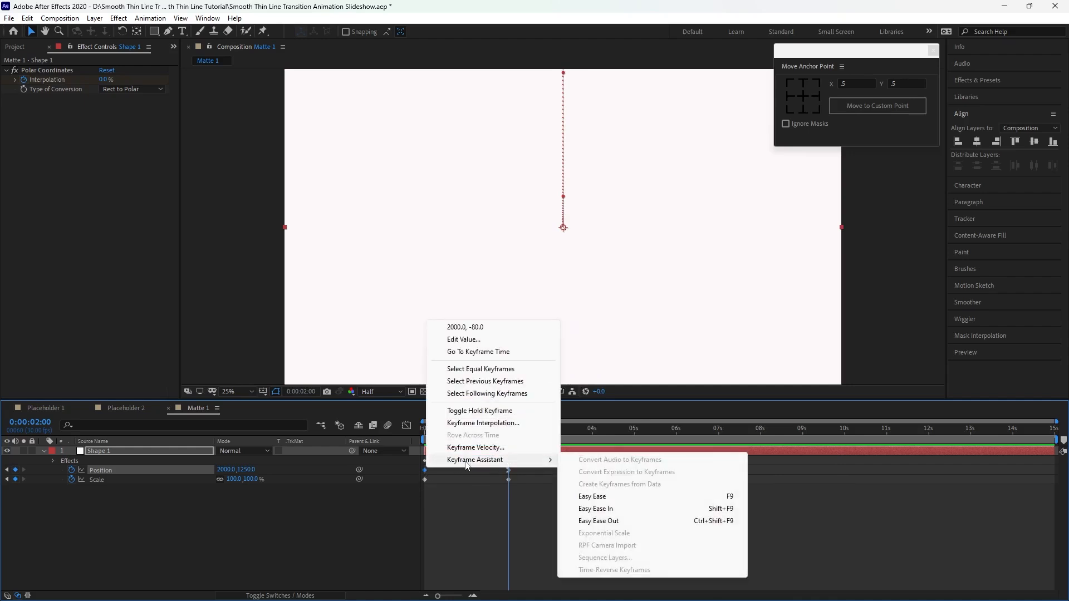
{"action": "left_click", "coordinate": [584, 522]}
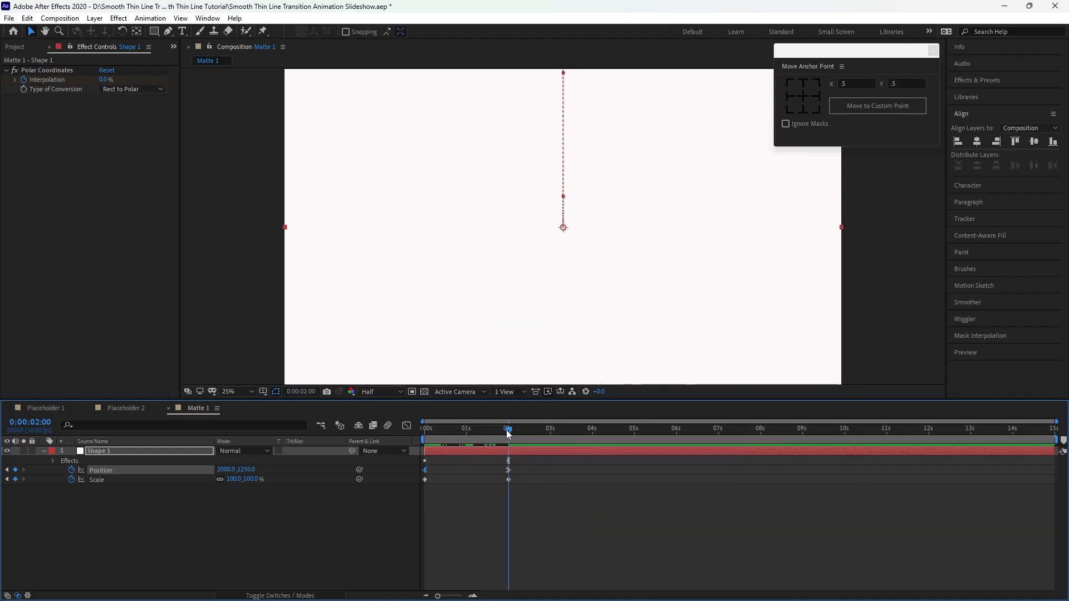
{"action": "left_click_drag", "start_coordinate": [506, 430], "coordinate": [454, 431]}
Pre-compose the Shape 1 layer as Shape 1 Comp 1, moving all attributes into the new composition.
{"action": "left_click", "coordinate": [162, 452]}
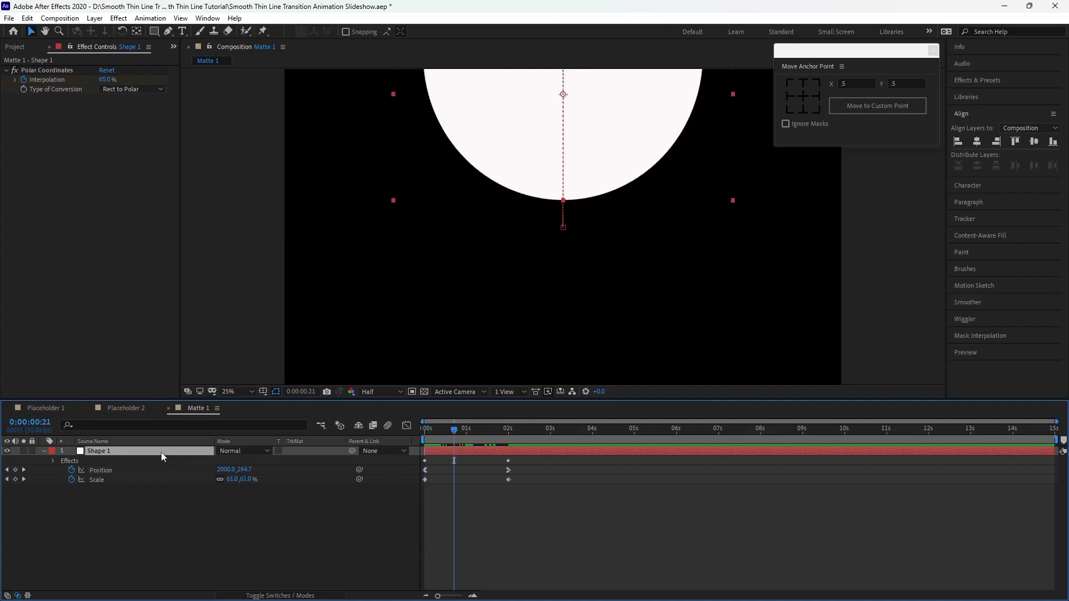
{"action": "right_click", "coordinate": [162, 452]}
{"action": "left_click", "coordinate": [190, 392]}
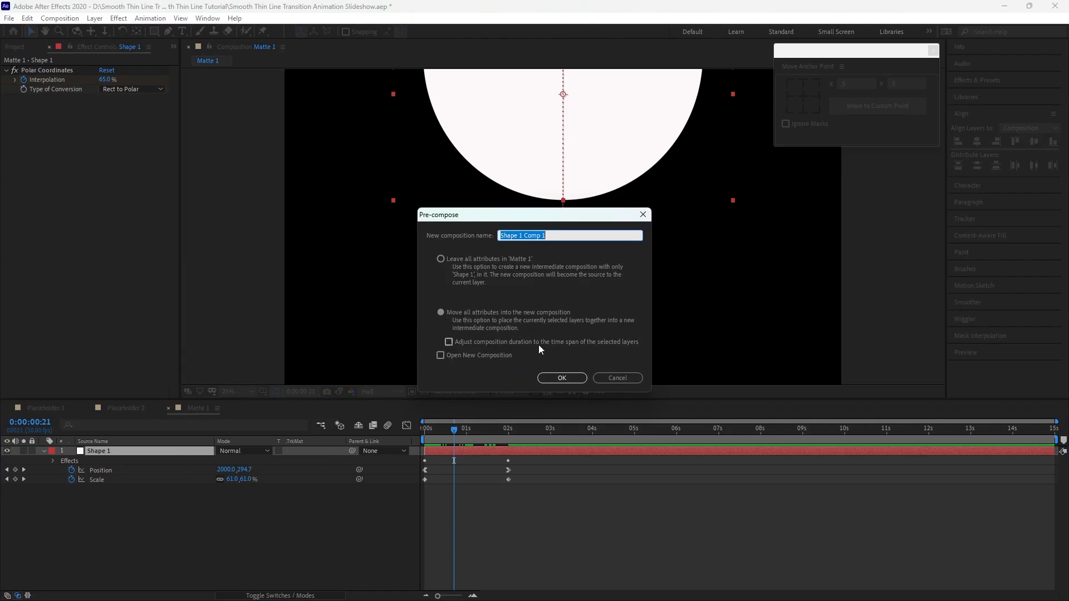
{"action": "left_click", "coordinate": [552, 379]}
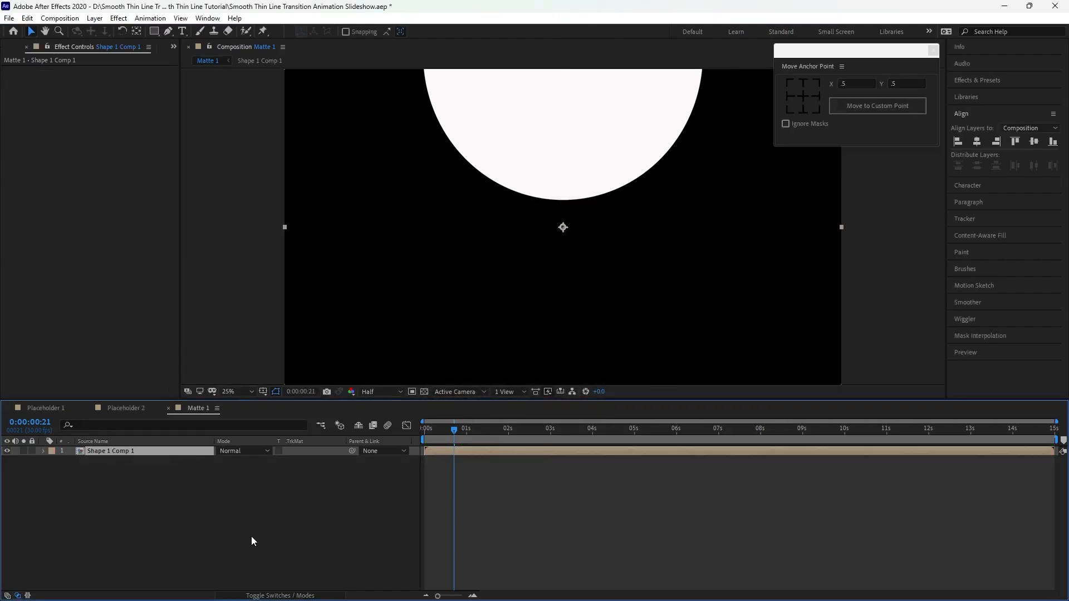
Duplicate the Shape 1 Comp 1 layer and set the upper copy's Y position to 1247.
{"action": "left_click", "coordinate": [27, 18]}
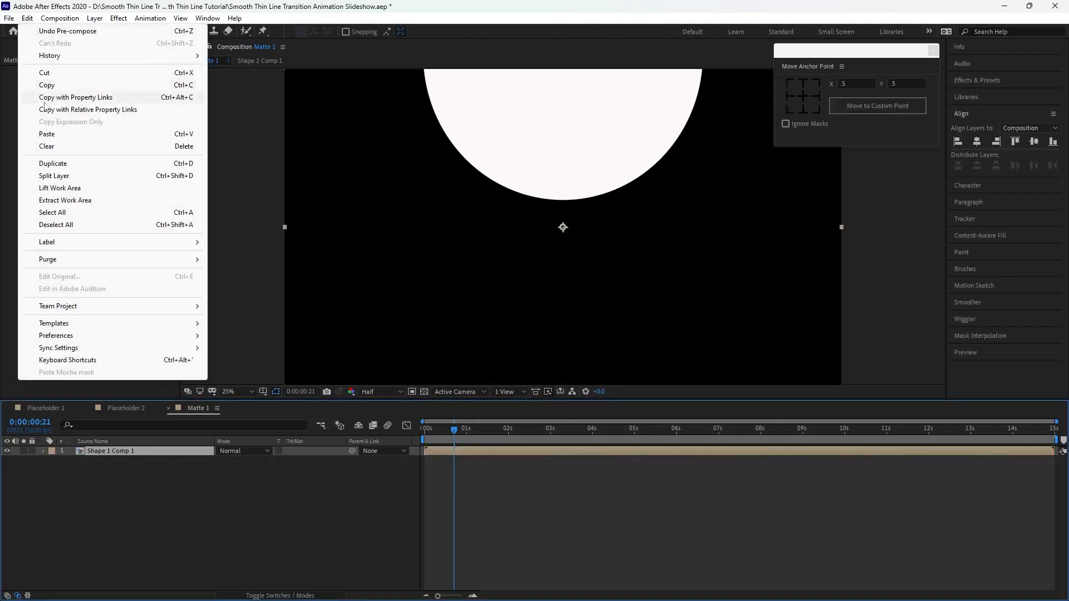
{"action": "left_click", "coordinate": [52, 165]}
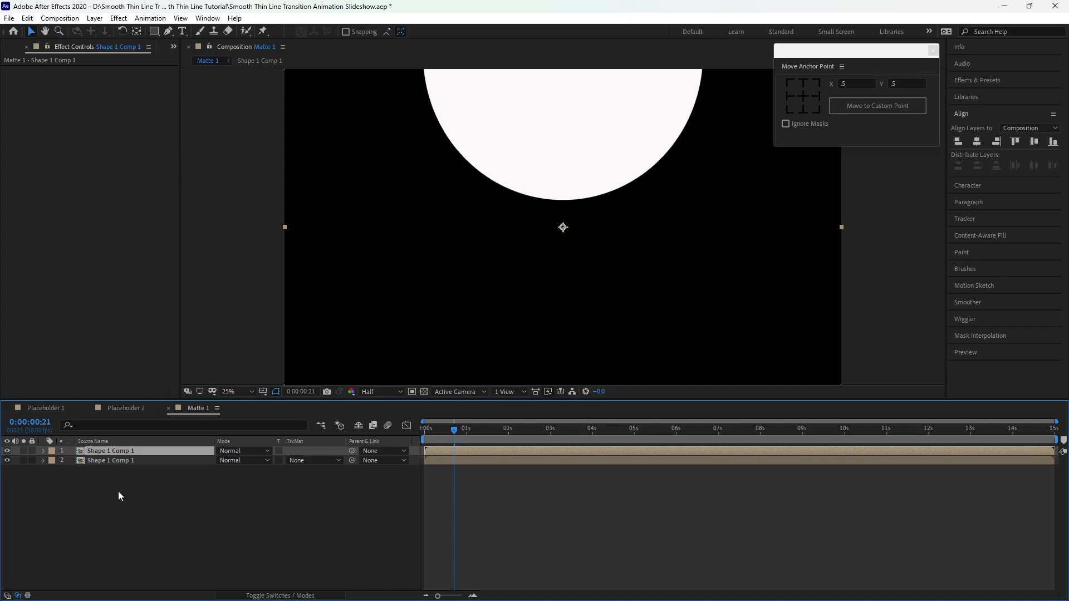
{"action": "key", "text": "p"}
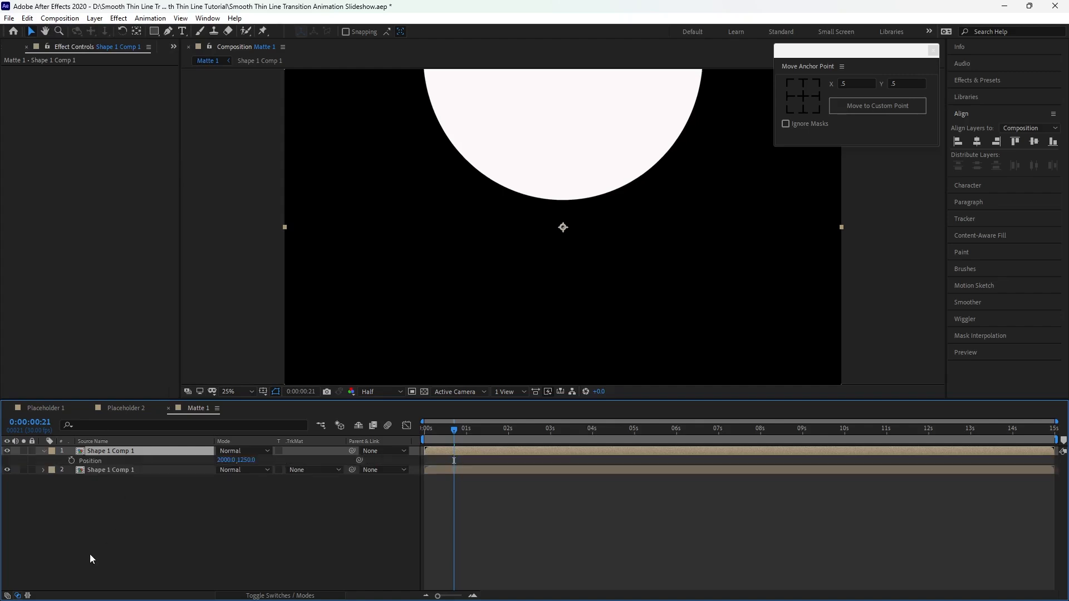
{"action": "left_click", "coordinate": [247, 461]}
{"action": "type", "text": "1247"}
Set the upper Shape 1 Comp 1 layer's blending mode to Silhouette Alpha and move the current time to 0:00:00:19.
{"action": "left_click", "coordinate": [266, 451]}
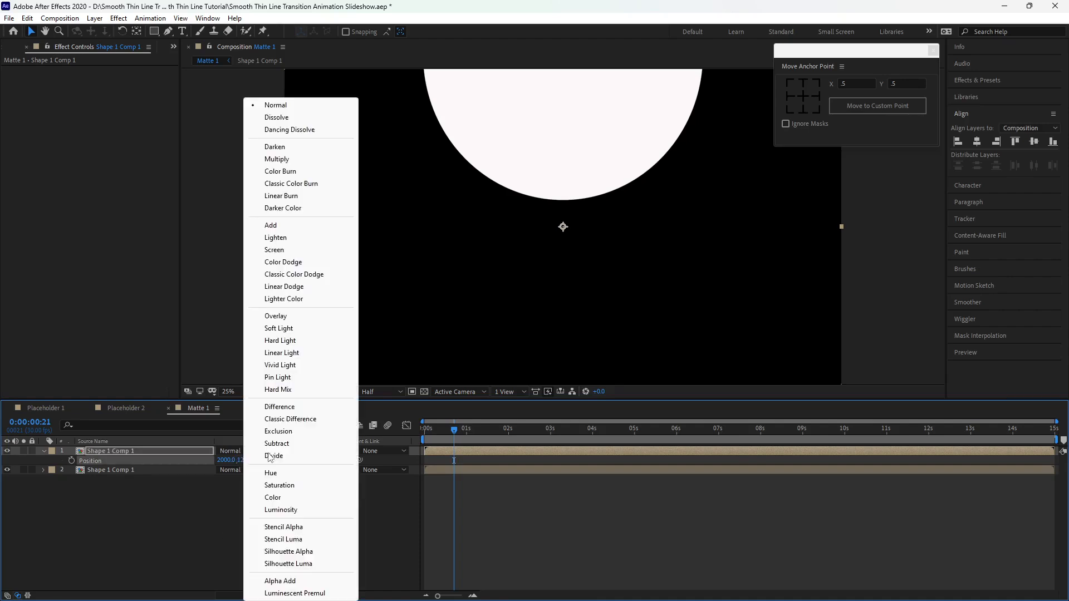
{"action": "left_click", "coordinate": [264, 554]}
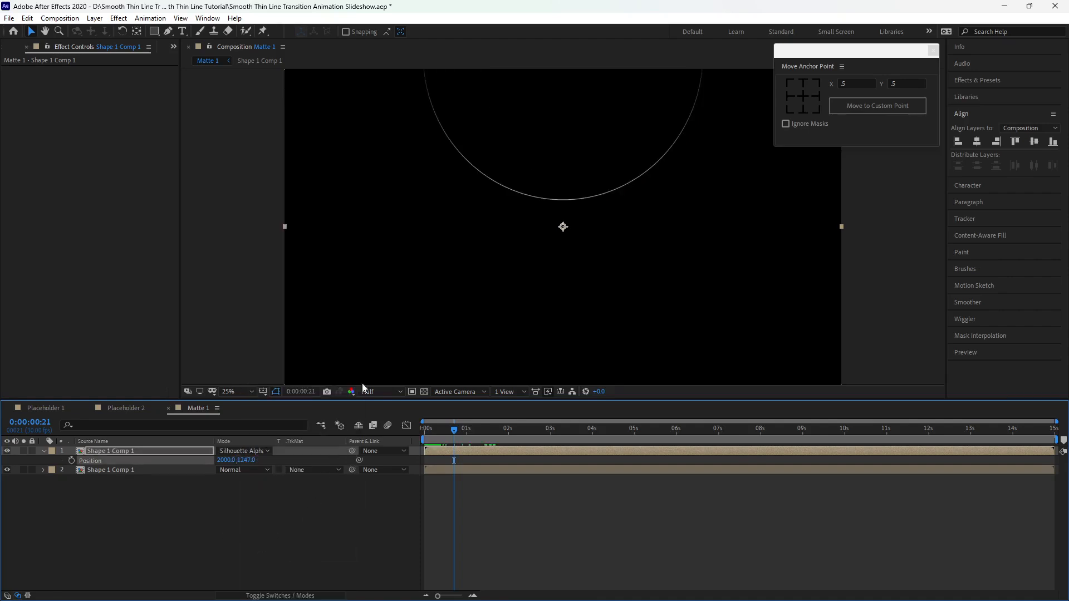
{"action": "mouse_move", "coordinate": [456, 431]}
{"action": "left_mouse_down"}
{"action": "mouse_move", "coordinate": [435, 432]}
{"action": "mouse_move", "coordinate": [469, 434]}
{"action": "mouse_move", "coordinate": [452, 440]}
{"action": "left_mouse_up"}
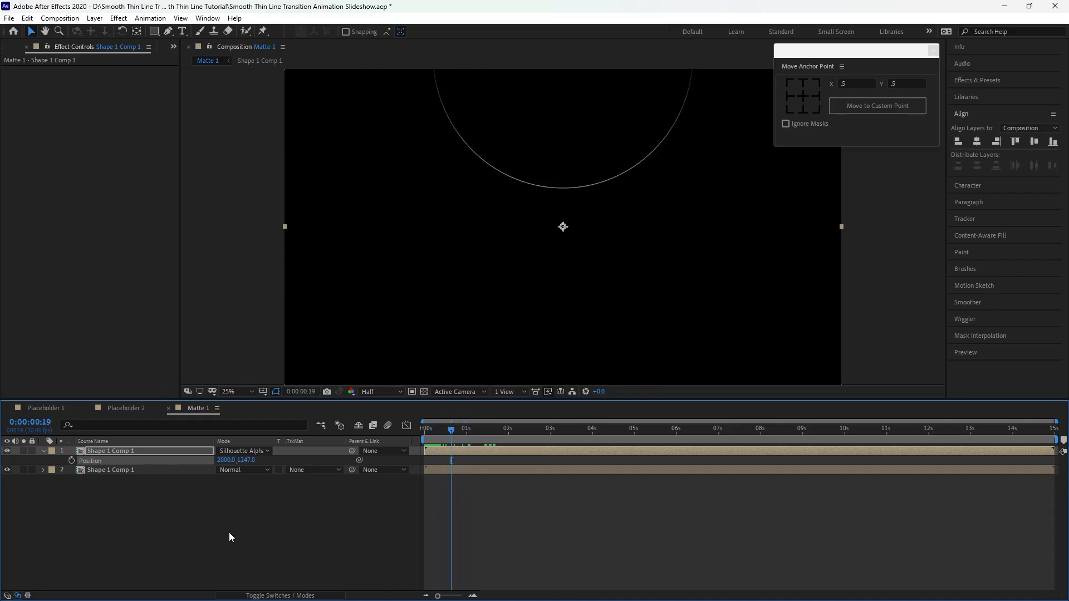
Create a new composition named Text 1 with a size of 1920 x 1080 px.
{"action": "left_click", "coordinate": [60, 18]}
{"action": "left_click", "coordinate": [78, 32]}
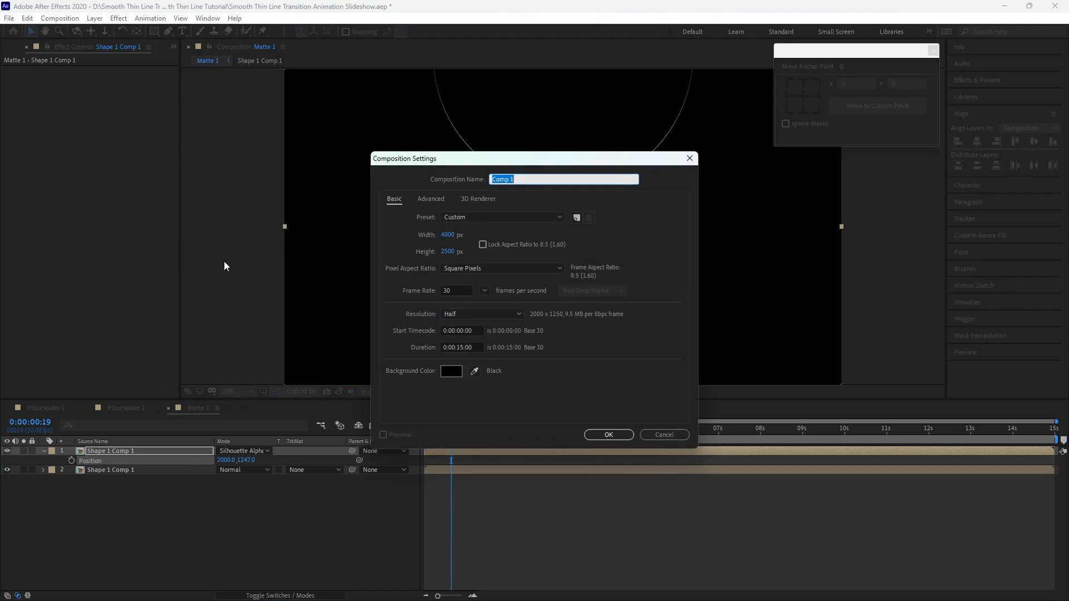
{"action": "type", "text": "Text 1"}
{"action": "left_click", "coordinate": [443, 235]}
{"action": "type", "text": "1"}
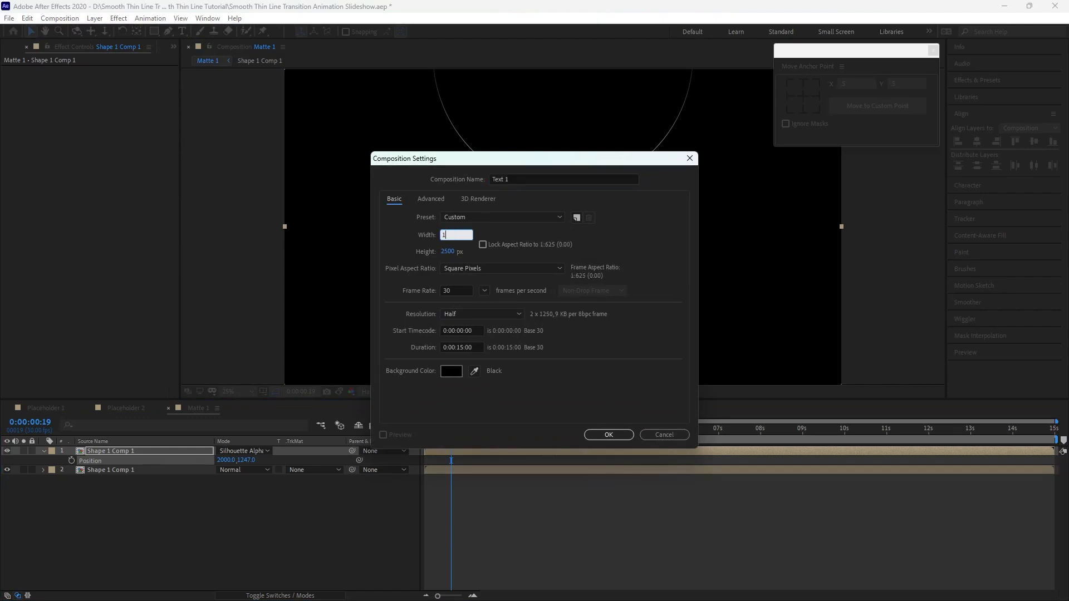
{"action": "type", "text": "920"}
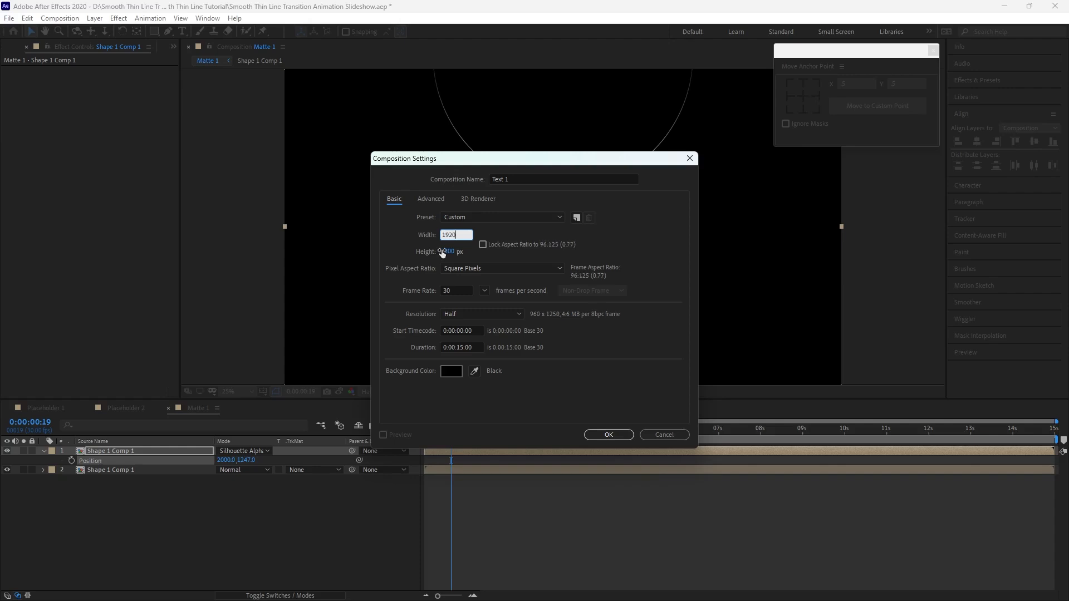
{"action": "key", "text": "Tab"}
{"action": "type", "text": "1"}
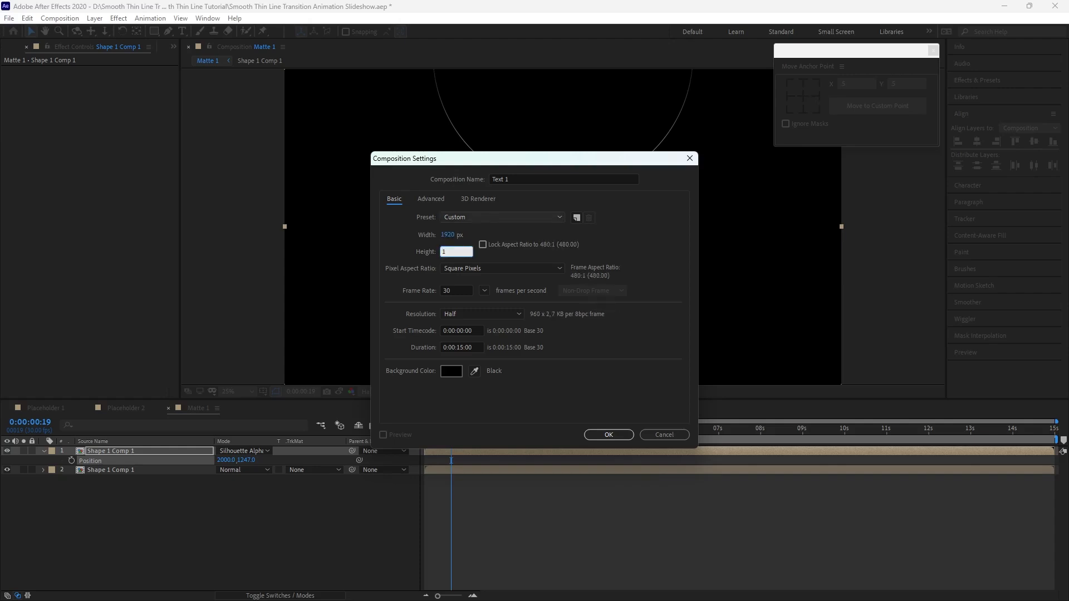
{"action": "type", "text": "080"}
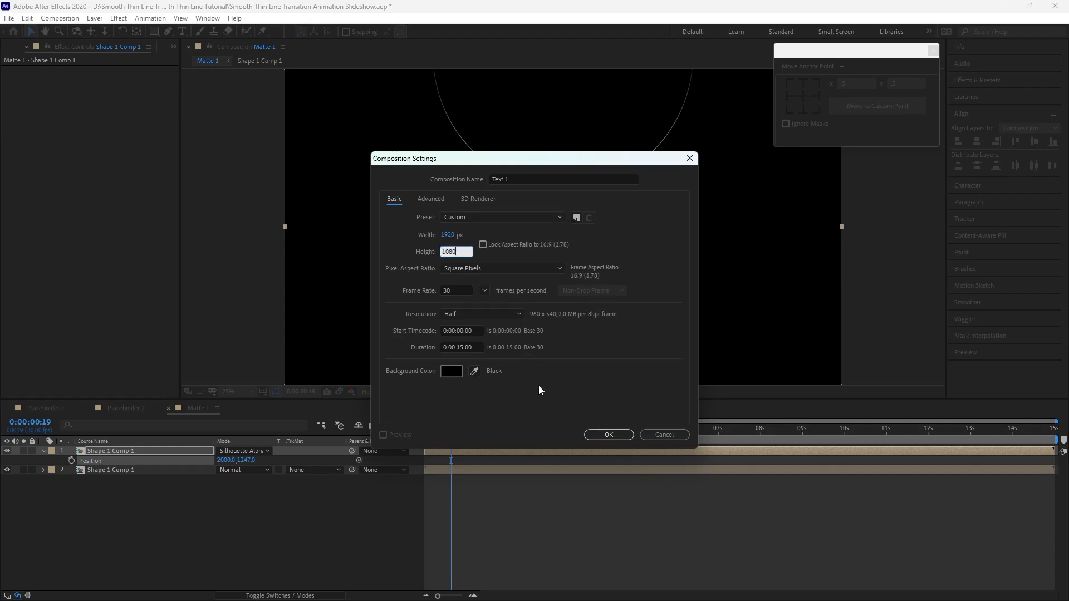
{"action": "left_click", "coordinate": [605, 435]}
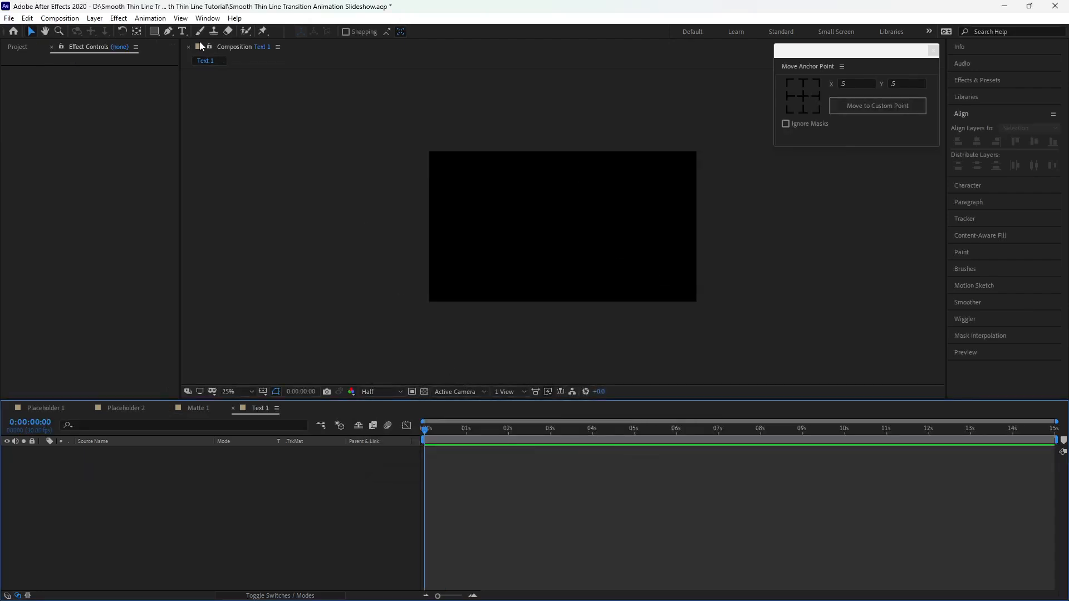
Add a text layer reading "EASY TO COSTUMIZE" to the Text 1 composition.
{"action": "left_click", "coordinate": [184, 32]}
{"action": "left_click", "coordinate": [504, 223]}
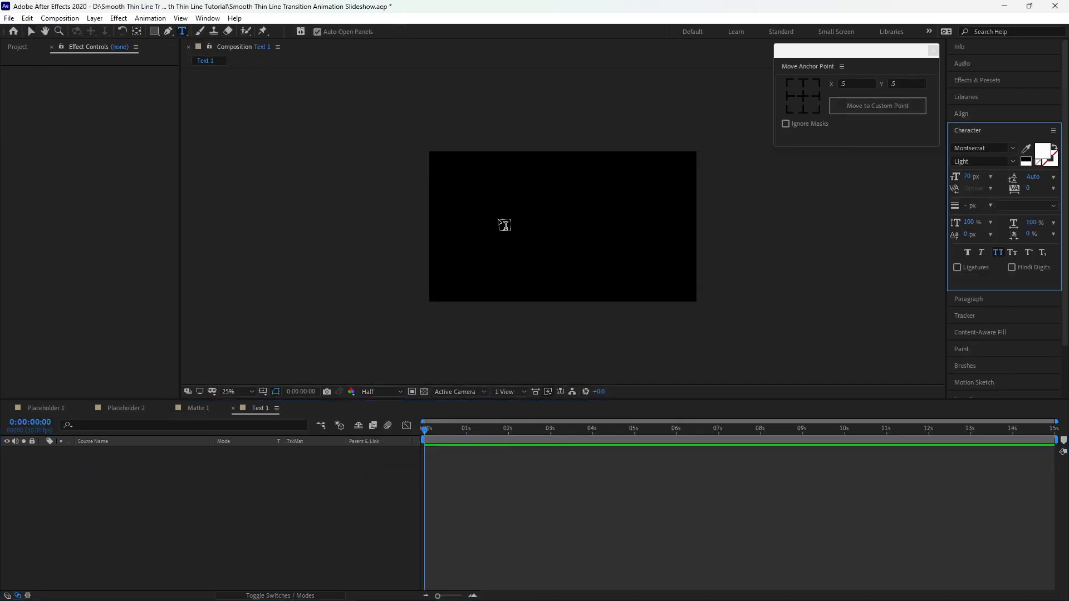
{"action": "type", "text": "EAS"}
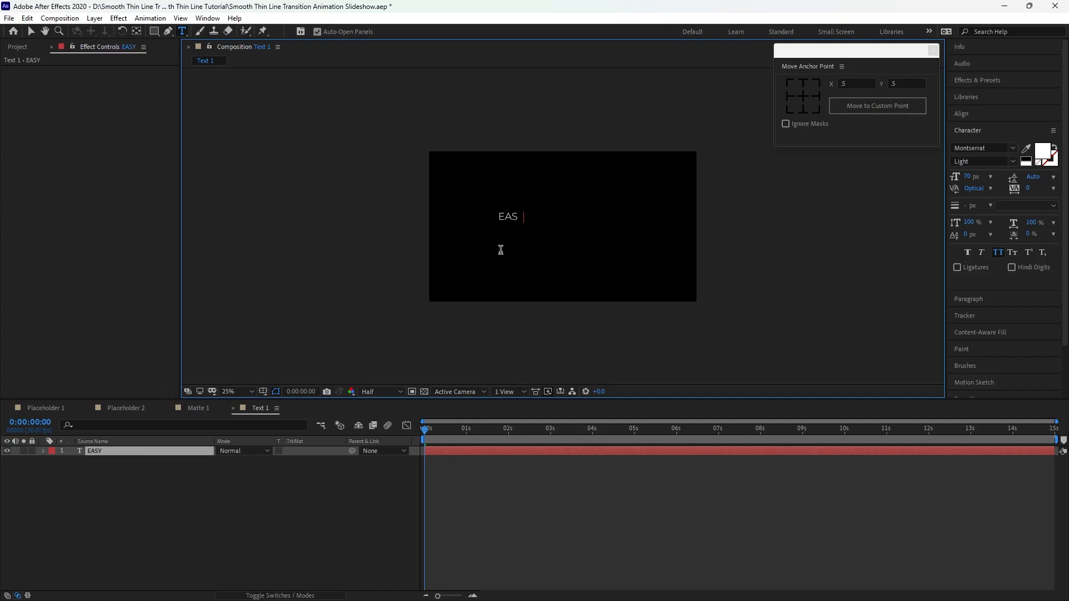
{"action": "type", "text": "Y TO C"}
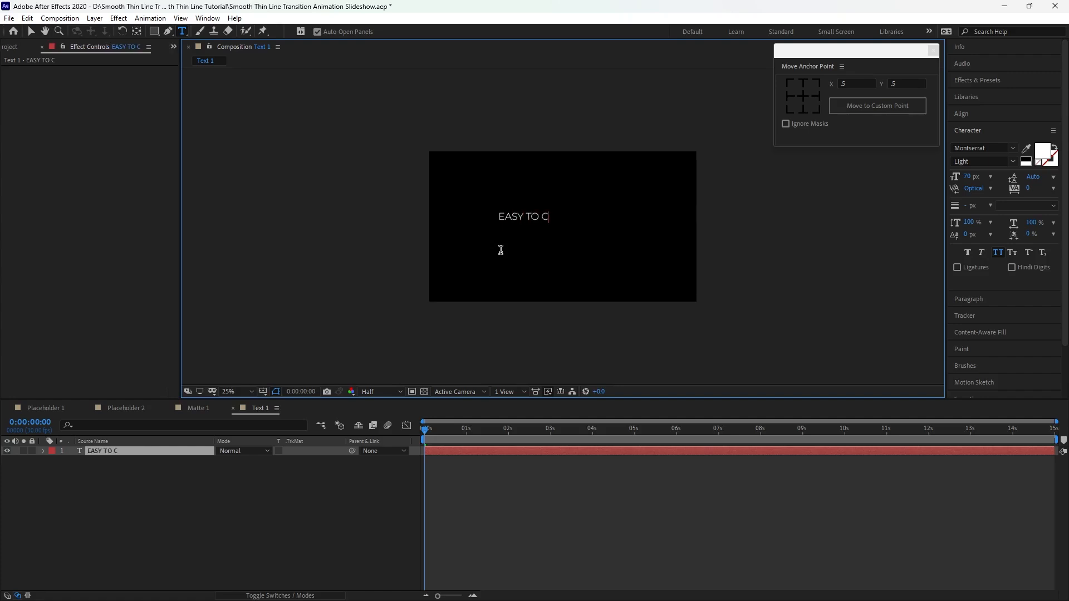
{"action": "type", "text": "OSTUMIZE"}
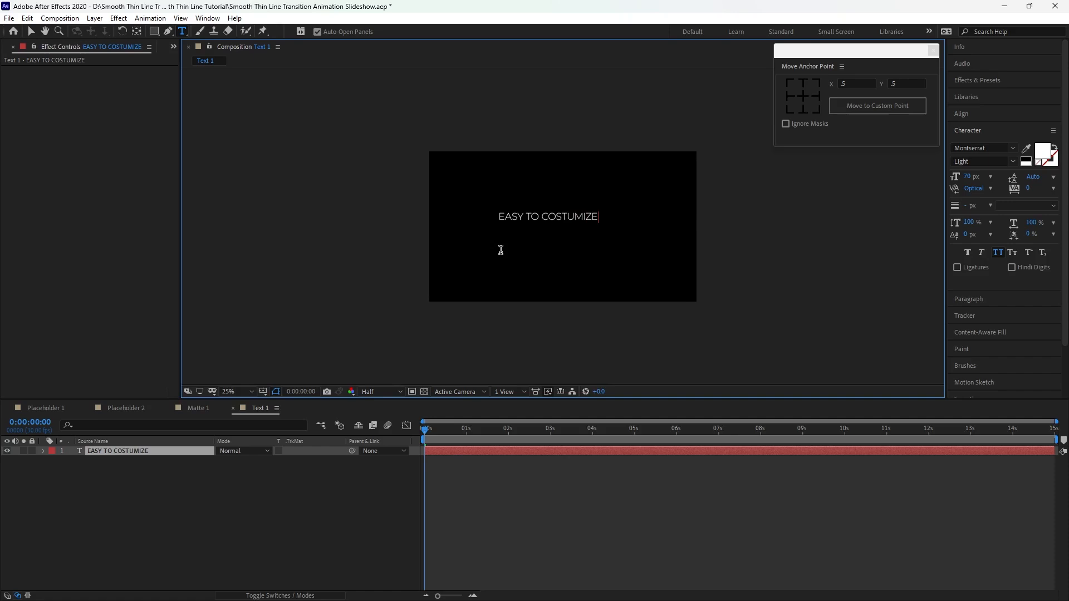
Centre the "EASY TO COSTUMIZE" text layer horizontally and vertically in the composition.
{"action": "left_click", "coordinate": [31, 31]}
{"action": "left_click", "coordinate": [957, 115]}
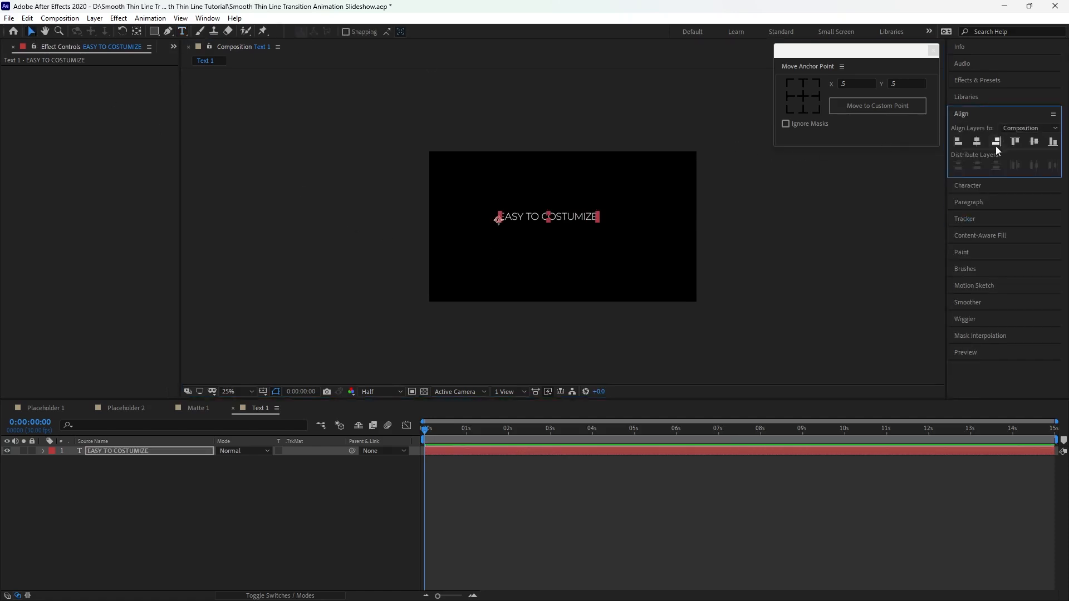
{"action": "left_click", "coordinate": [975, 143]}
{"action": "key", "text": "Caps_Lock"}
{"action": "left_click", "coordinate": [1031, 143]}
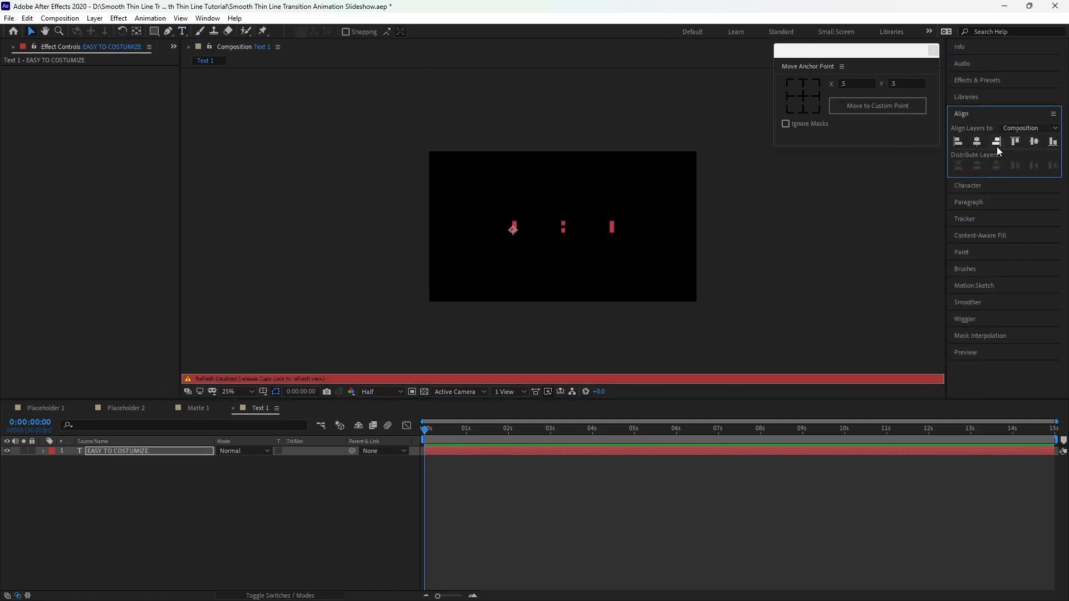
{"action": "key", "text": "Caps_Lock"}
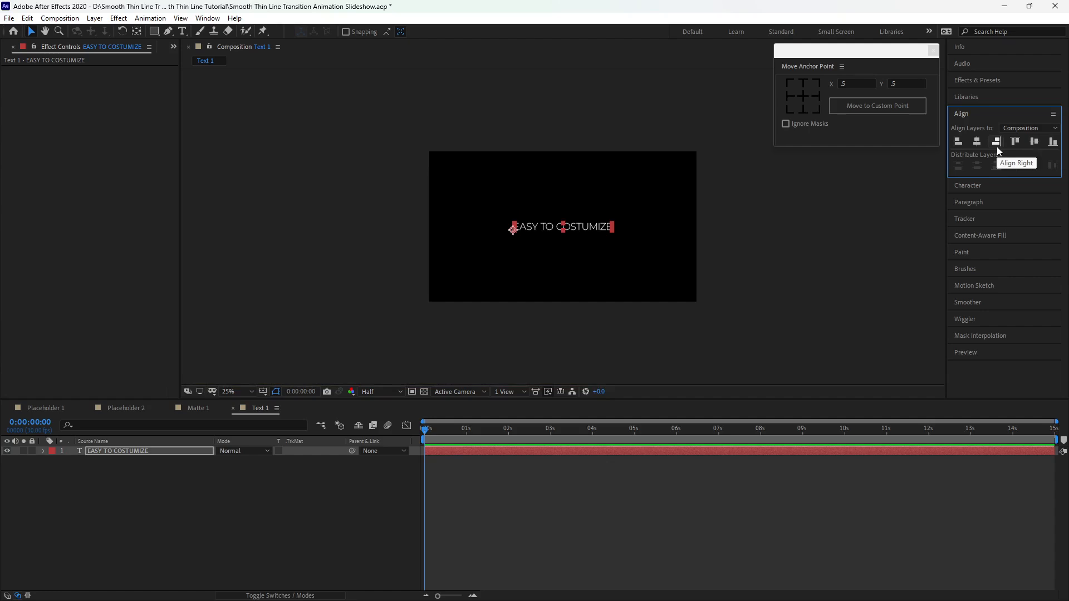
{"action": "left_click", "coordinate": [1000, 185]}
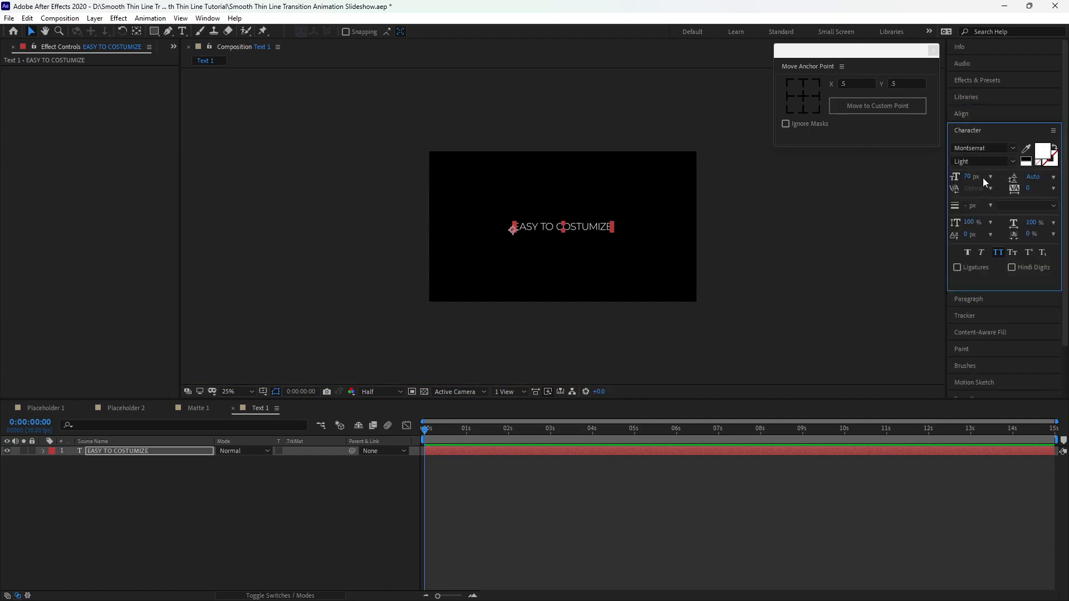
{"action": "left_click", "coordinate": [646, 162]}
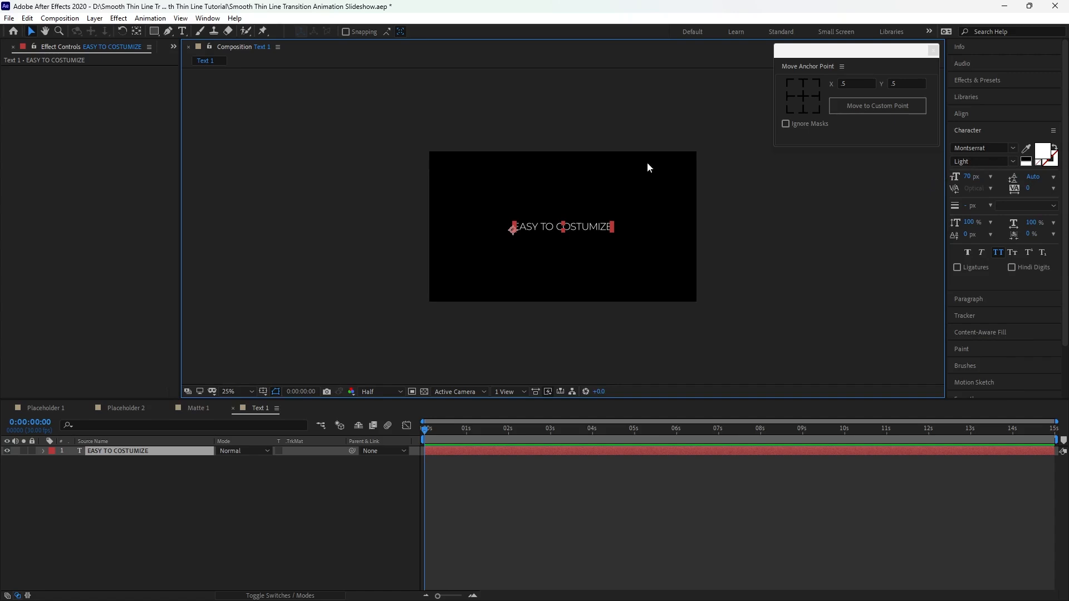
Create a new composition named Scene 1 with a size of 1920 x 1080 px.
{"action": "left_click", "coordinate": [60, 18]}
{"action": "left_click", "coordinate": [83, 45]}
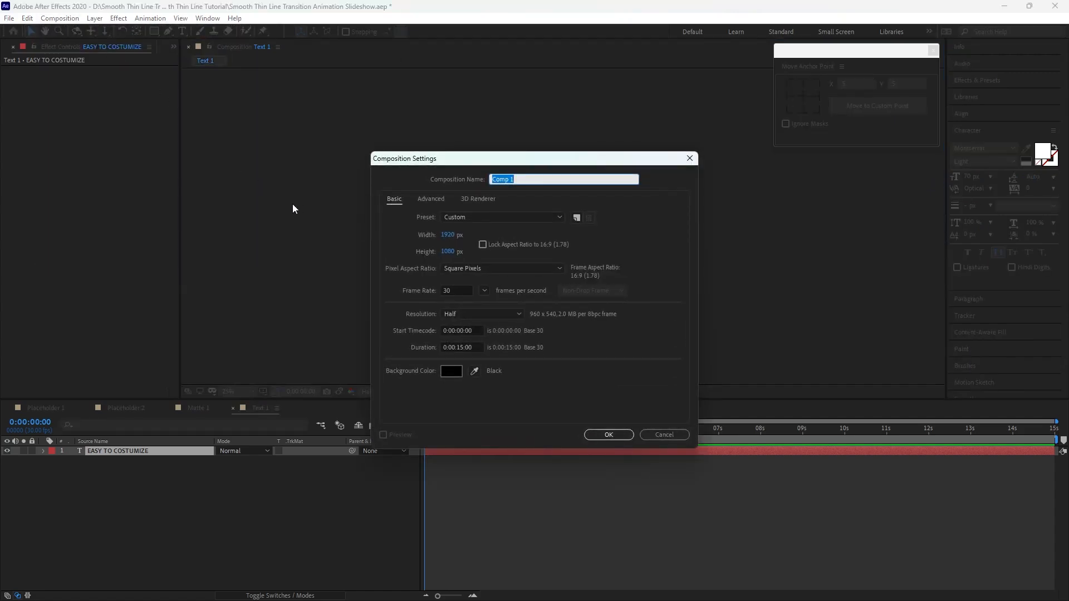
{"action": "type", "text": "Scene"}
{"action": "left_click", "coordinate": [601, 437]}
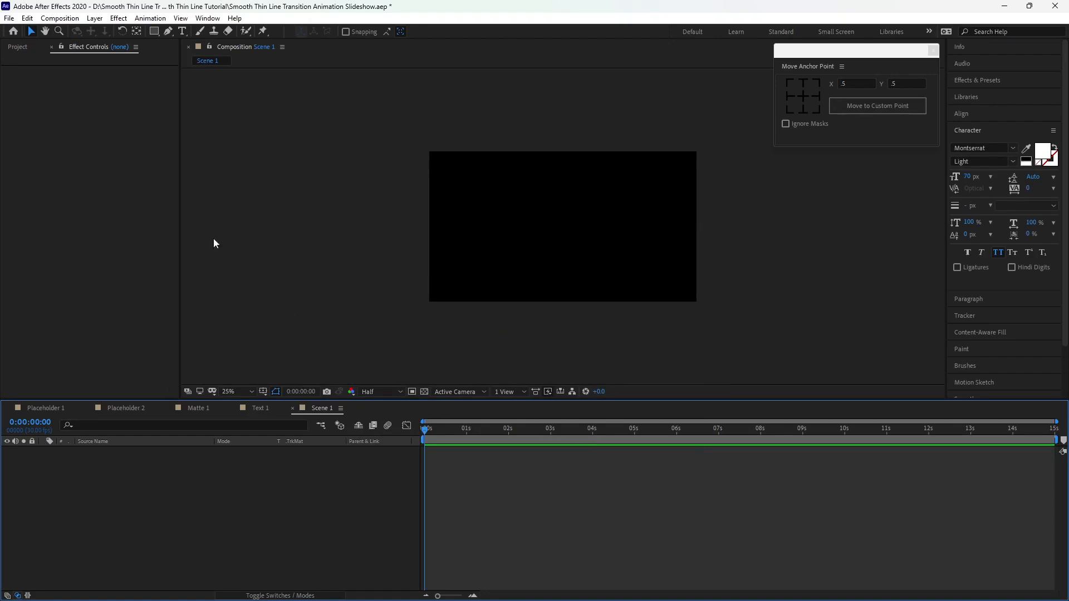
Place the color theme PNG from the Other folder into Scene 1 and hide its layer.
{"action": "left_click", "coordinate": [18, 49]}
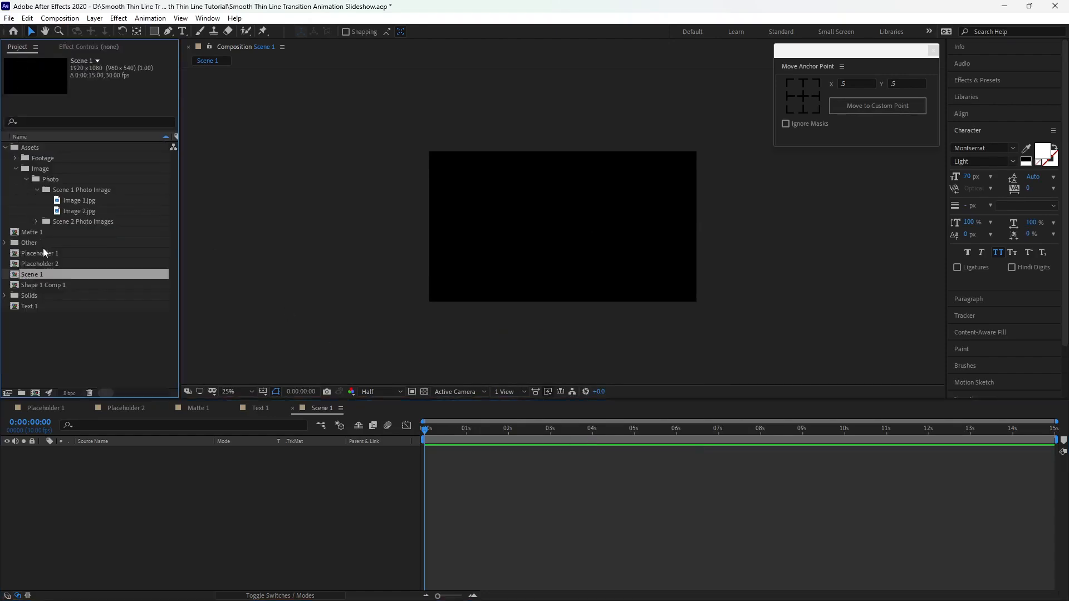
{"action": "left_click", "coordinate": [6, 243]}
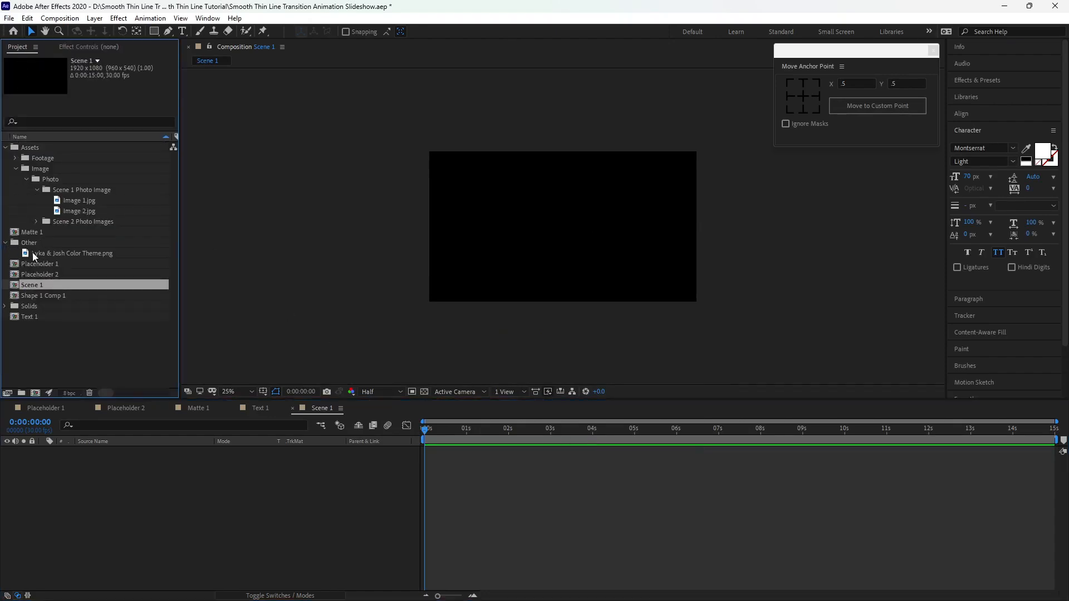
{"action": "left_click_drag", "start_coordinate": [36, 255], "coordinate": [62, 450]}
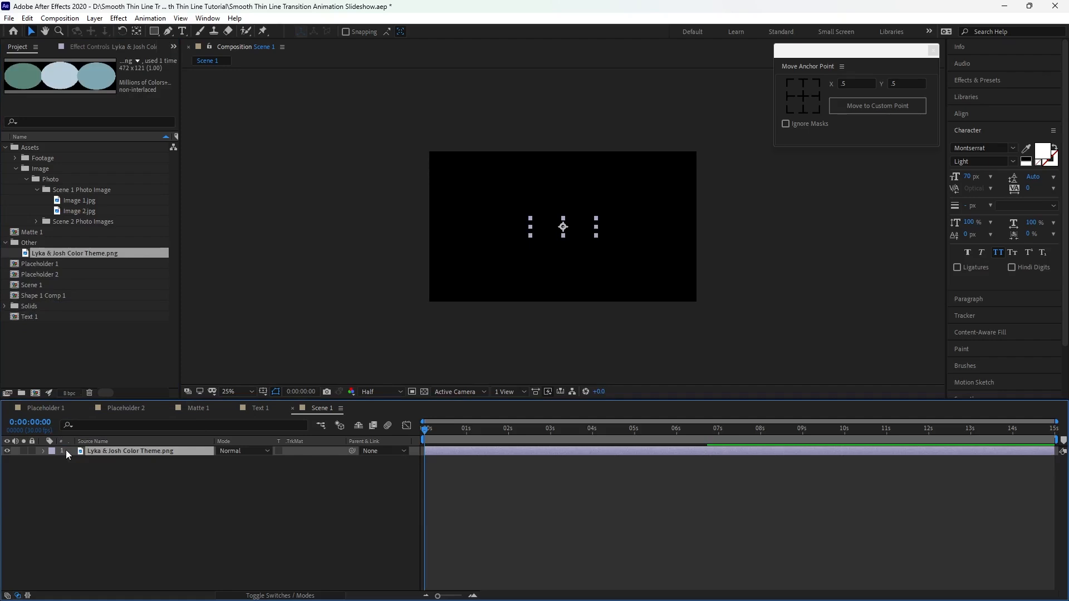
{"action": "left_click", "coordinate": [7, 451]}
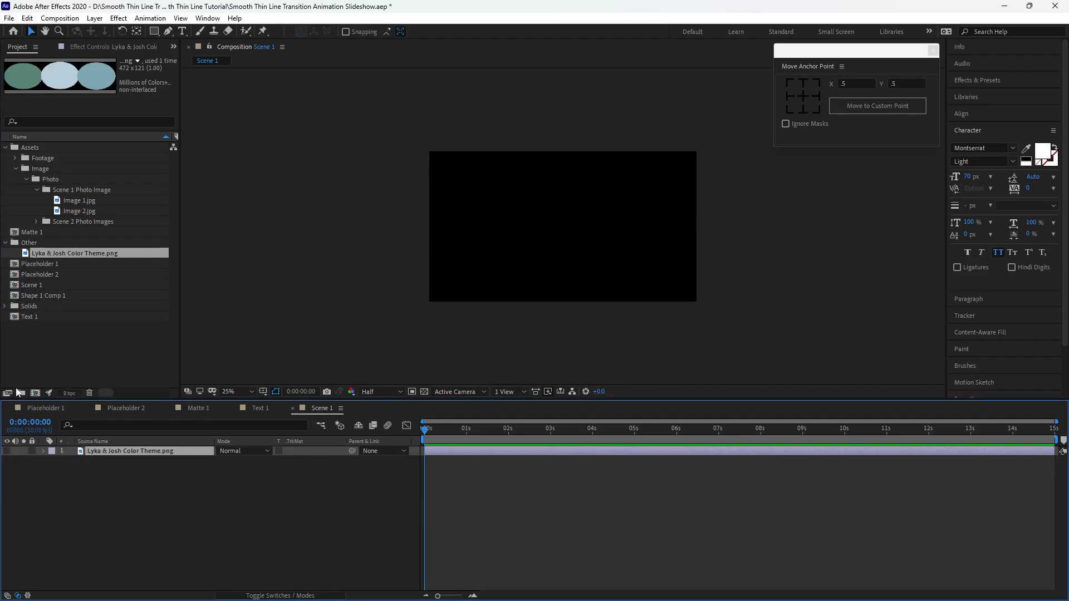
Add Placeholder 1 to Scene 1 below the color theme layer, with Shape 1 Comp 1 directly above it.
{"action": "left_click", "coordinate": [31, 267]}
{"action": "left_click_drag", "start_coordinate": [31, 266], "coordinate": [94, 477]}
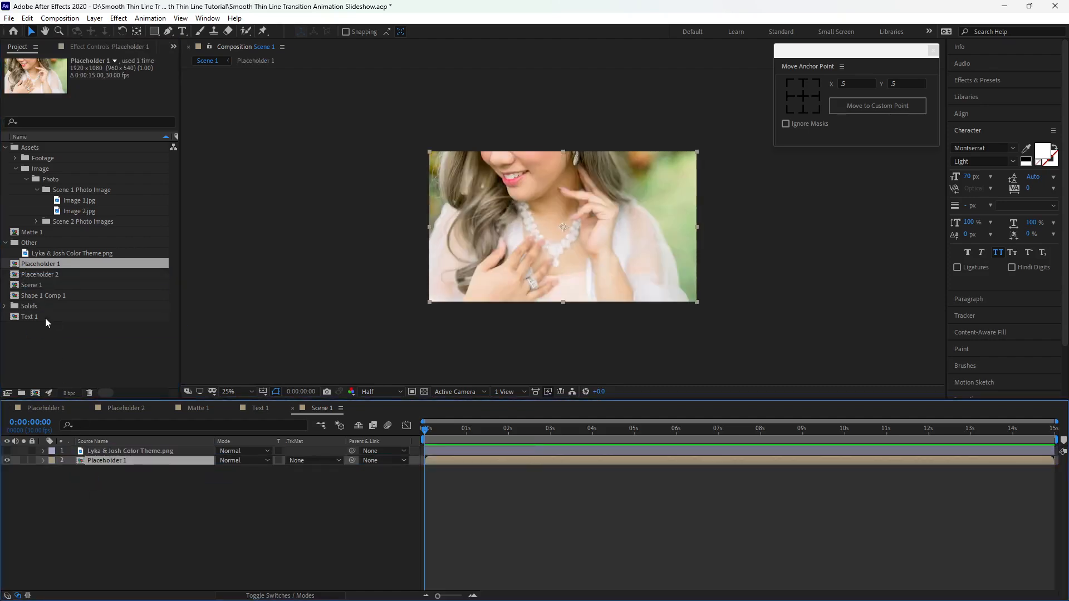
{"action": "left_click", "coordinate": [37, 299]}
{"action": "left_click_drag", "start_coordinate": [37, 299], "coordinate": [78, 462]}
Make Placeholder 1 a 3D layer and set its track matte to Luma Matte "Shape 1 Comp 1".
{"action": "left_click", "coordinate": [267, 595]}
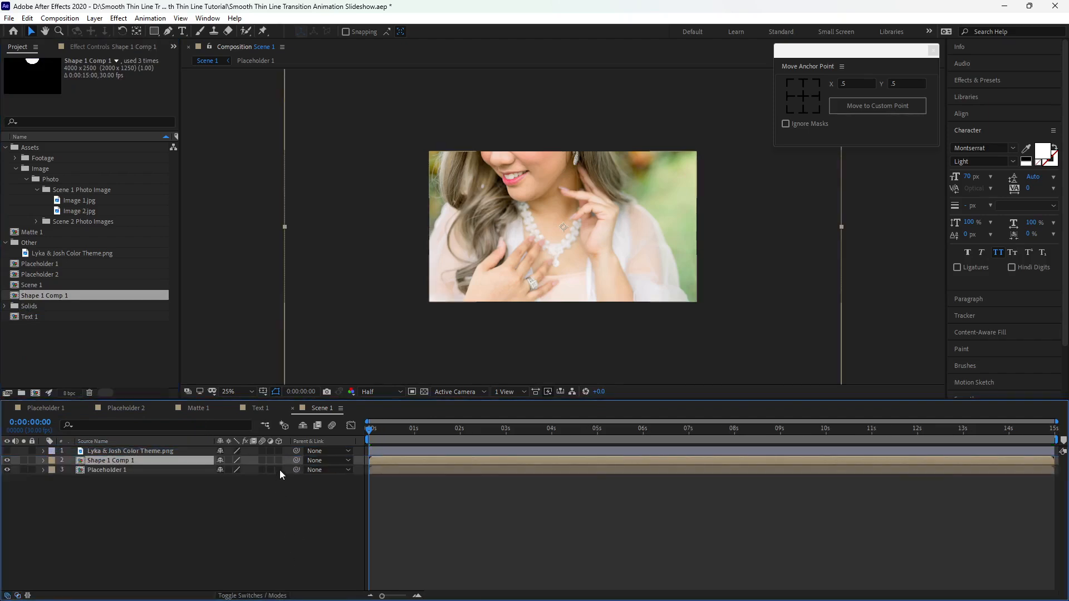
{"action": "left_click", "coordinate": [279, 470]}
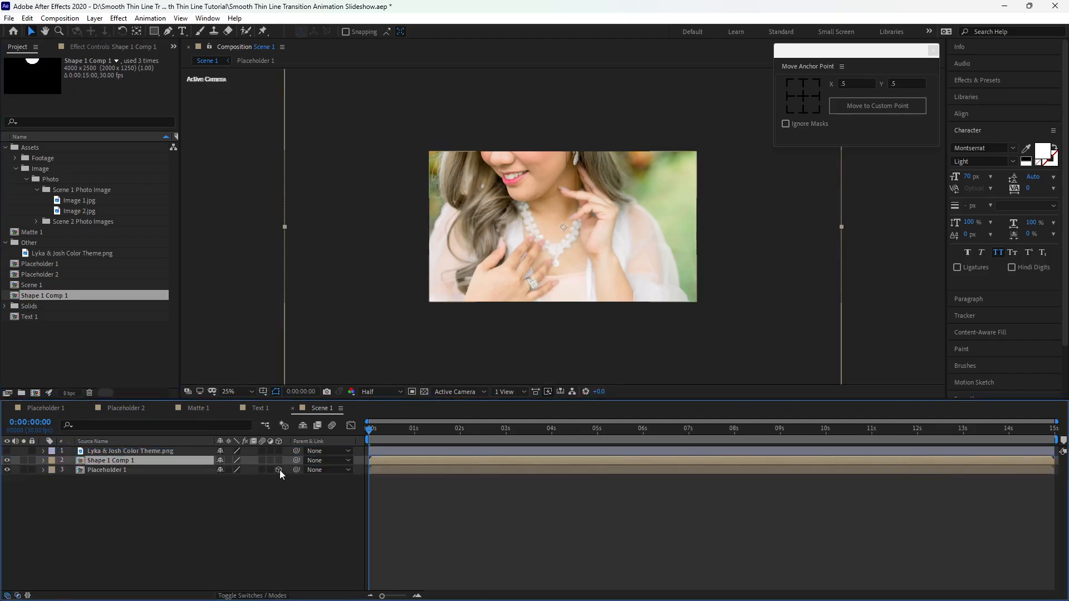
{"action": "left_click", "coordinate": [273, 595]}
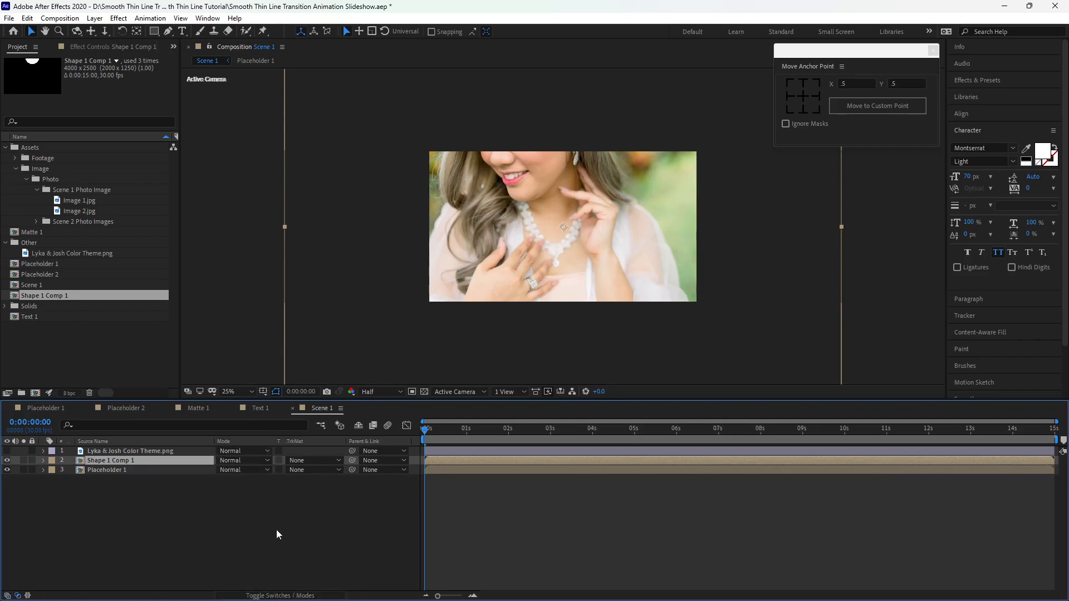
{"action": "left_click", "coordinate": [302, 471]}
{"action": "left_click", "coordinate": [314, 524]}
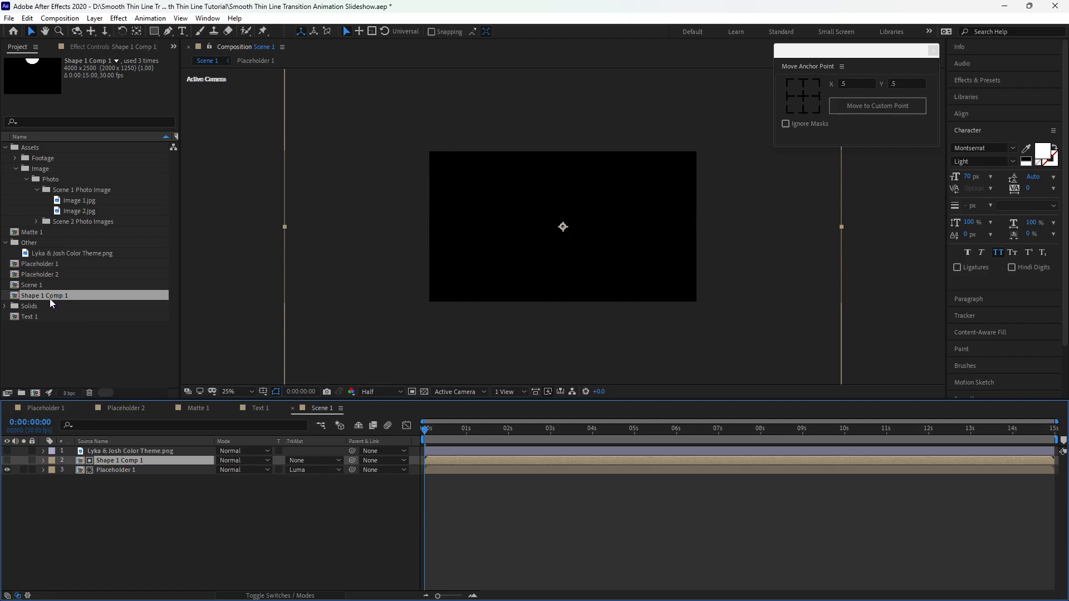
Stack Matte 1, Placeholder 2 and another Shape 1 Comp 1 above the existing Shape 1 Comp 1 layer, with the current time at 0:00:01:00.
{"action": "left_click_drag", "start_coordinate": [39, 234], "coordinate": [96, 456]}
{"action": "left_click_drag", "start_coordinate": [424, 434], "coordinate": [465, 432]}
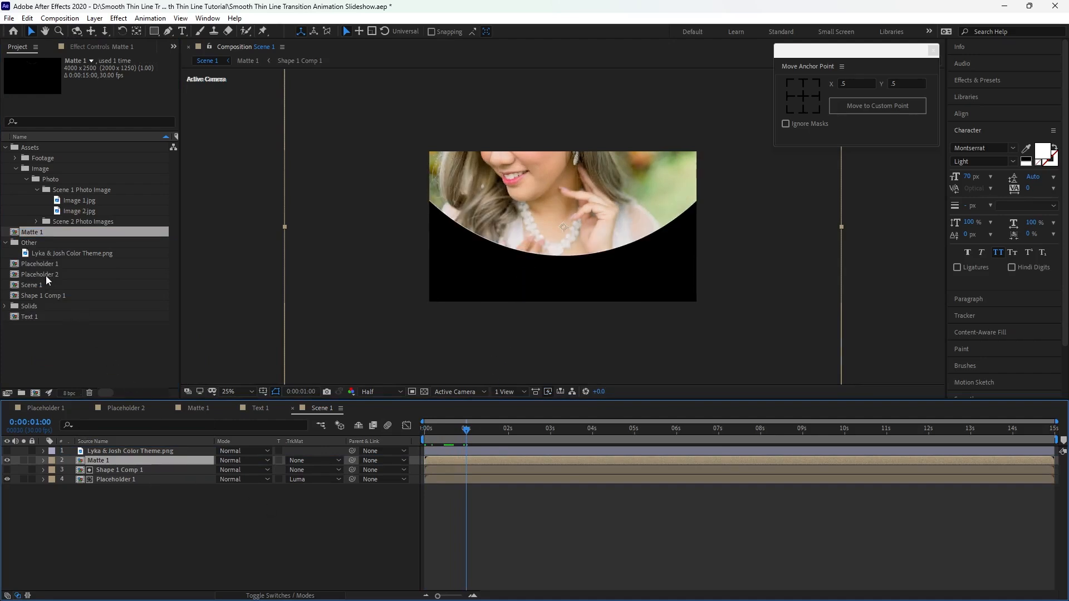
{"action": "left_click_drag", "start_coordinate": [45, 276], "coordinate": [86, 458]}
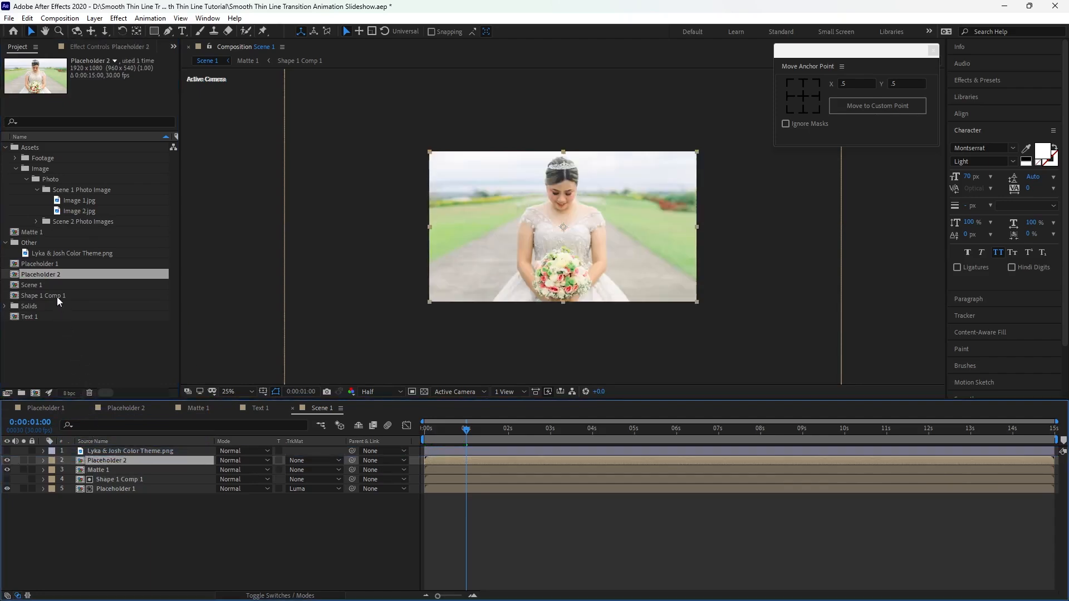
{"action": "left_click_drag", "start_coordinate": [57, 298], "coordinate": [96, 452]}
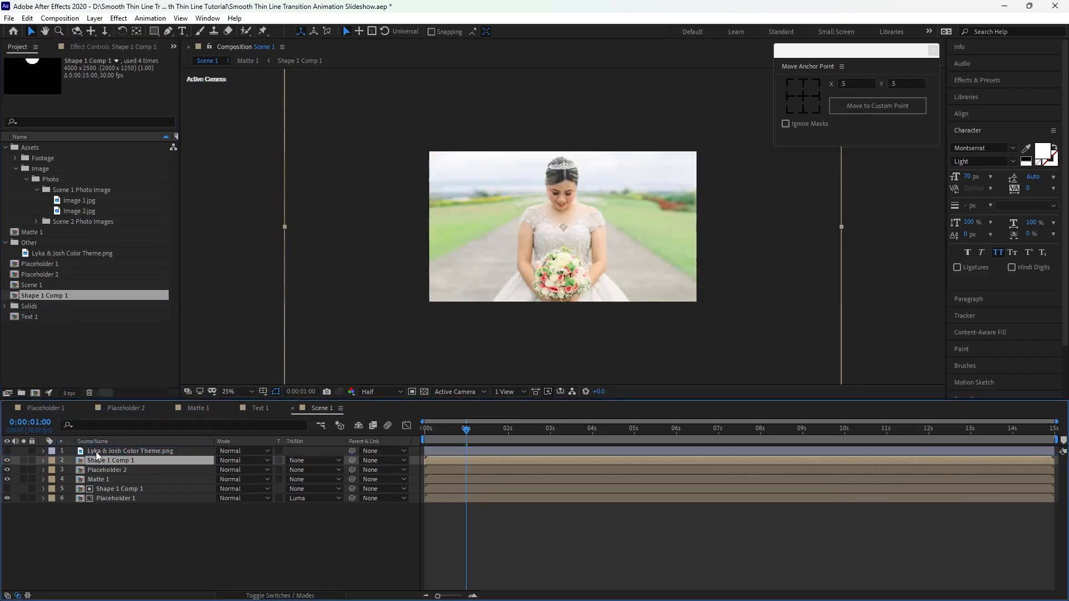
Set Placeholder 2's track matte to Luma Matte "Shape 1 Comp 1" and make it a 3D layer.
{"action": "left_click", "coordinate": [309, 470]}
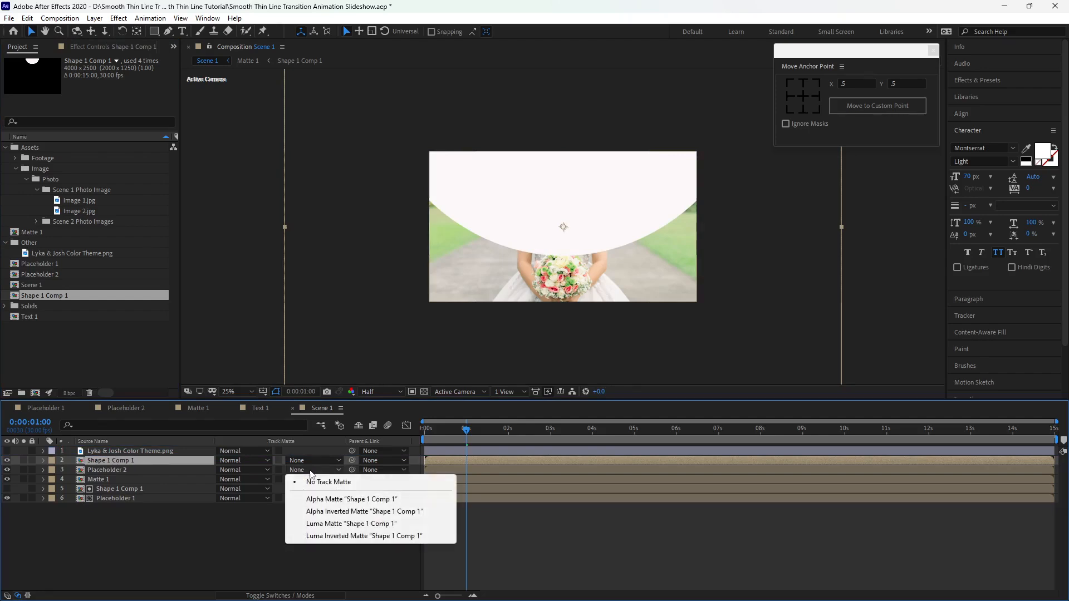
{"action": "left_click", "coordinate": [323, 525]}
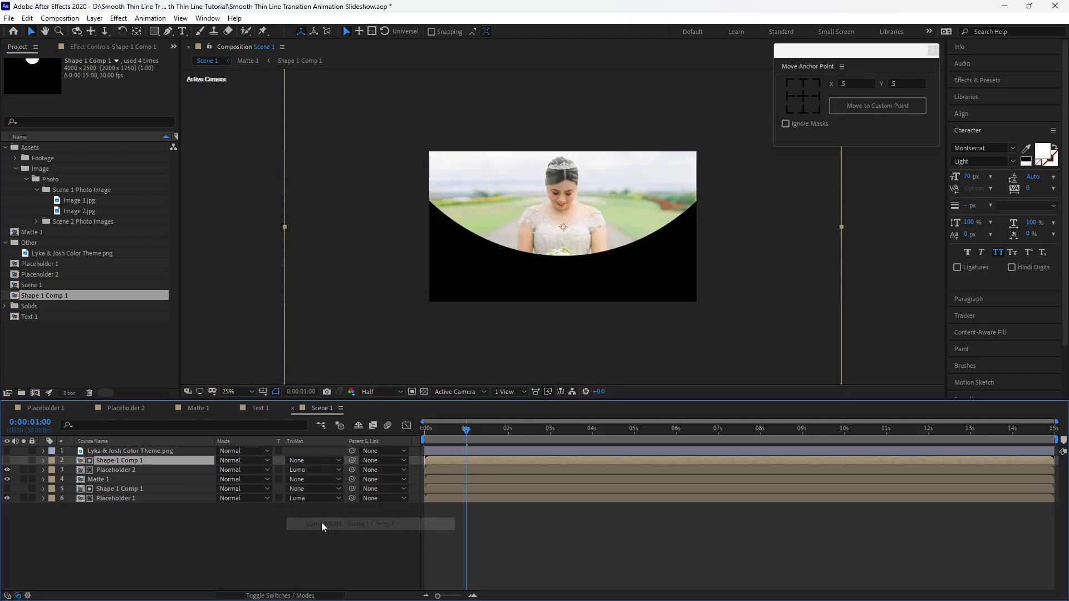
{"action": "left_click", "coordinate": [287, 594]}
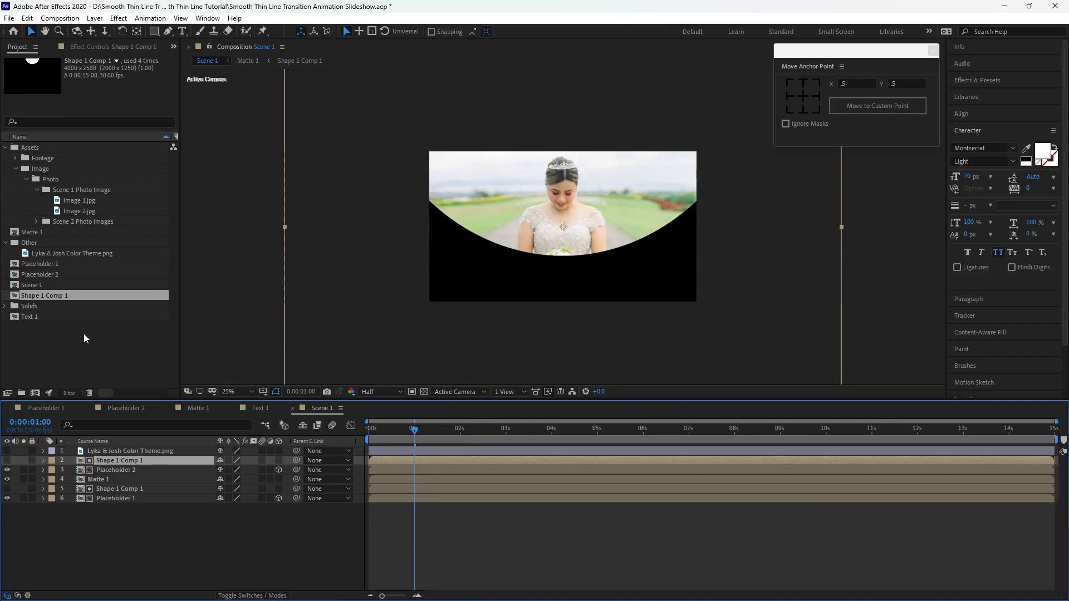
Add Matte 1 above the upper Shape 1 Comp 1 layer and set the rotation of both to 180°.
{"action": "left_click_drag", "start_coordinate": [45, 232], "coordinate": [92, 470]}
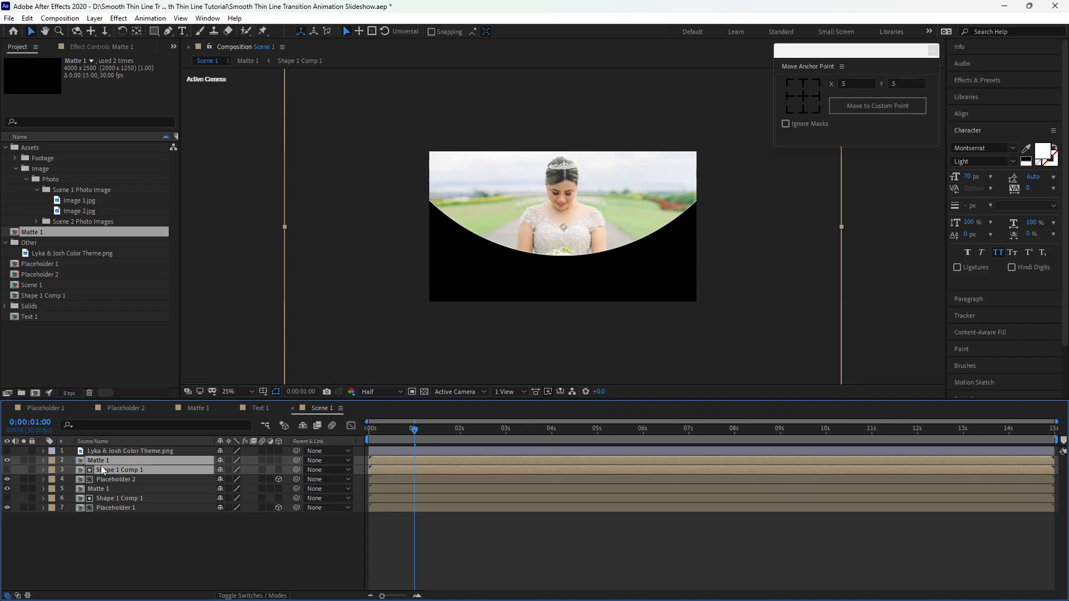
{"action": "key", "text": "r"}
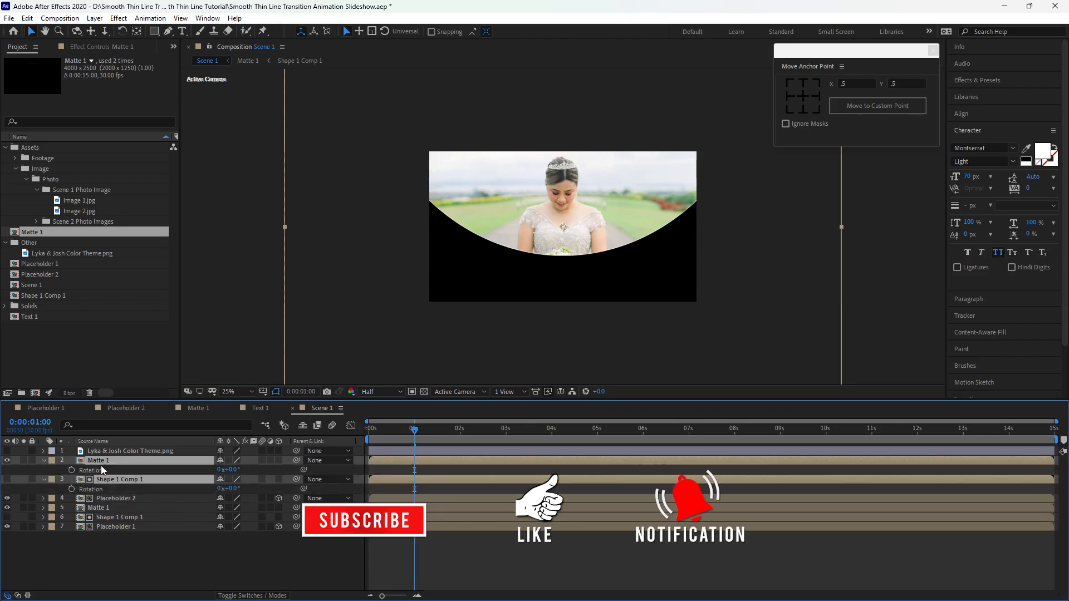
{"action": "left_click", "coordinate": [229, 470]}
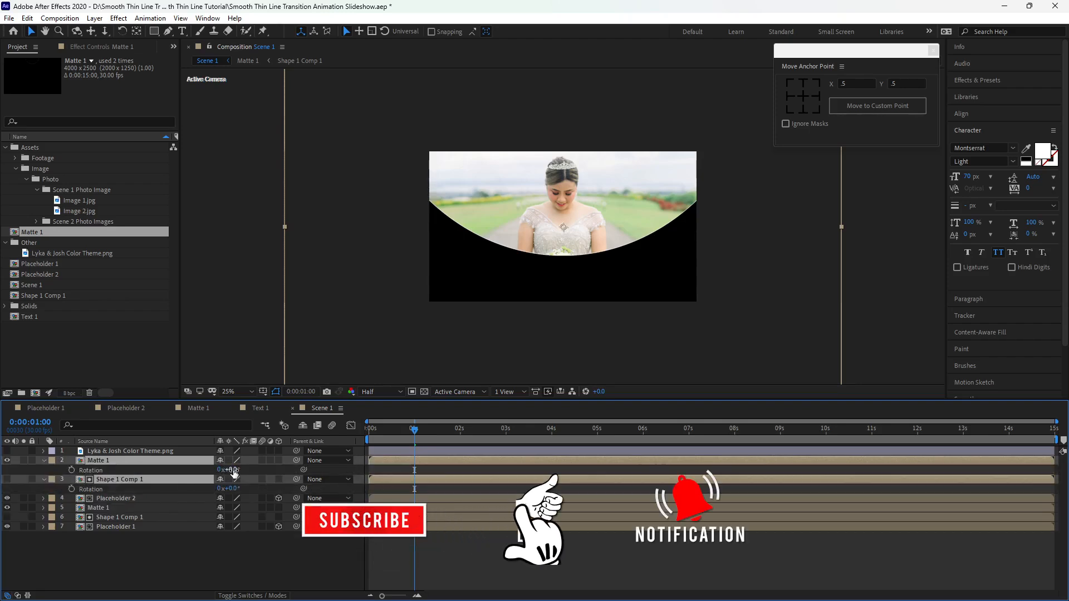
{"action": "type", "text": "180"}
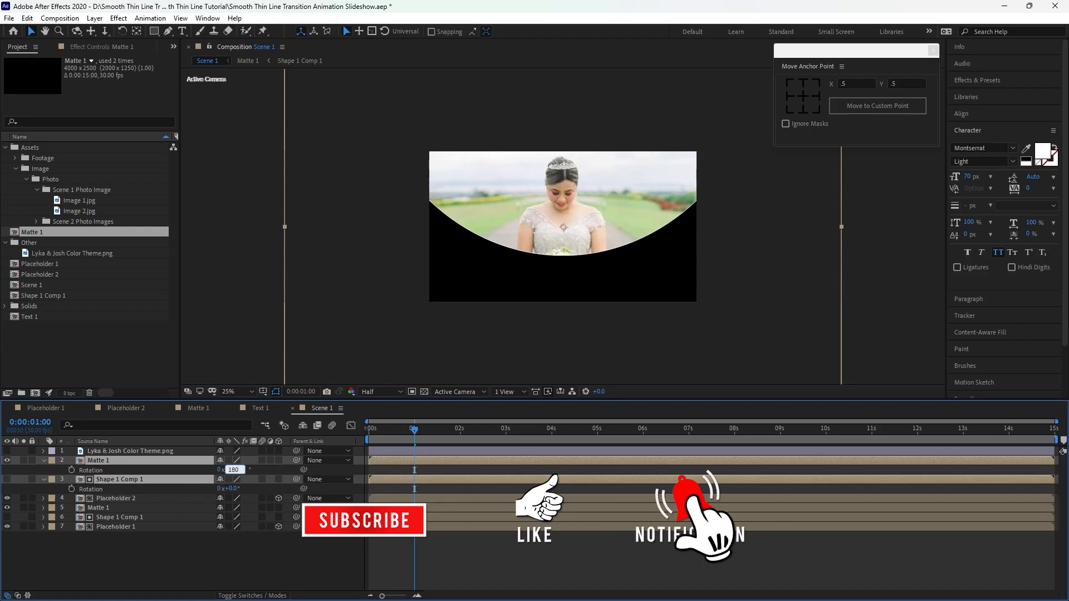
{"action": "key", "text": "Return"}
{"action": "mouse_move", "coordinate": [418, 432]}
{"action": "left_mouse_down"}
{"action": "mouse_move", "coordinate": [395, 438]}
{"action": "mouse_move", "coordinate": [418, 439]}
{"action": "left_mouse_up"}
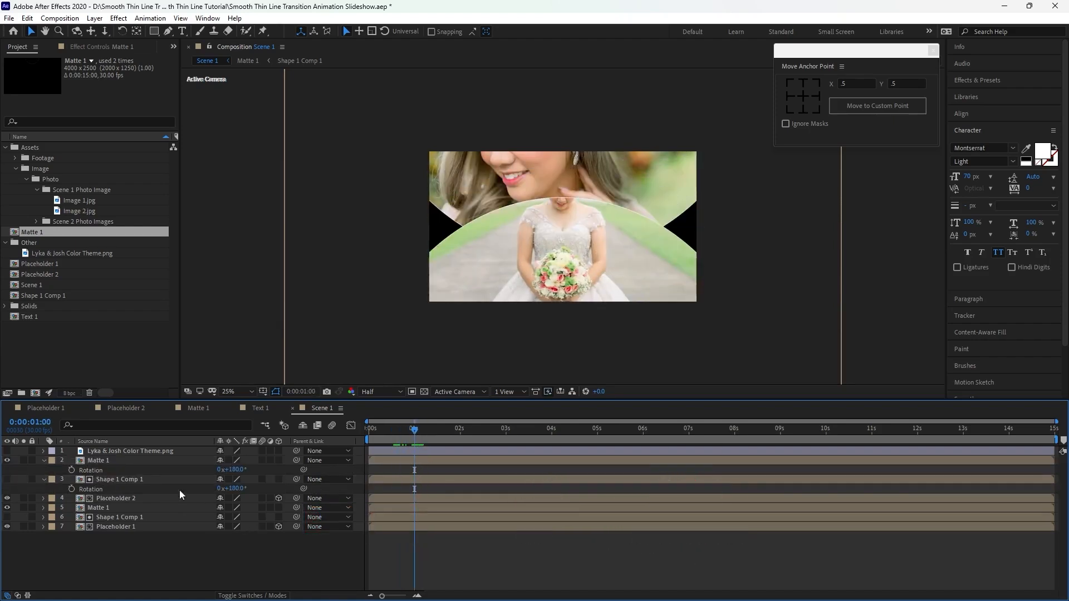
Add Text 1 above the rotated Matte 1 layer, with another Shape 1 Comp 1 directly above the text.
{"action": "left_click", "coordinate": [62, 316]}
{"action": "left_click_drag", "start_coordinate": [62, 316], "coordinate": [102, 460]}
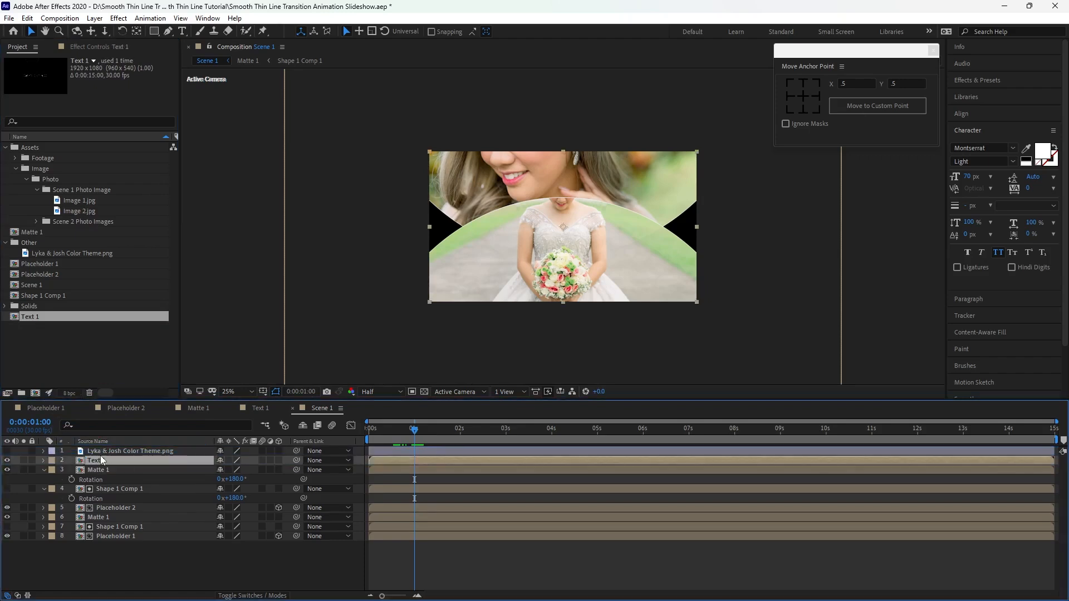
{"action": "left_click", "coordinate": [55, 294]}
{"action": "left_click_drag", "start_coordinate": [81, 425], "coordinate": [84, 459]}
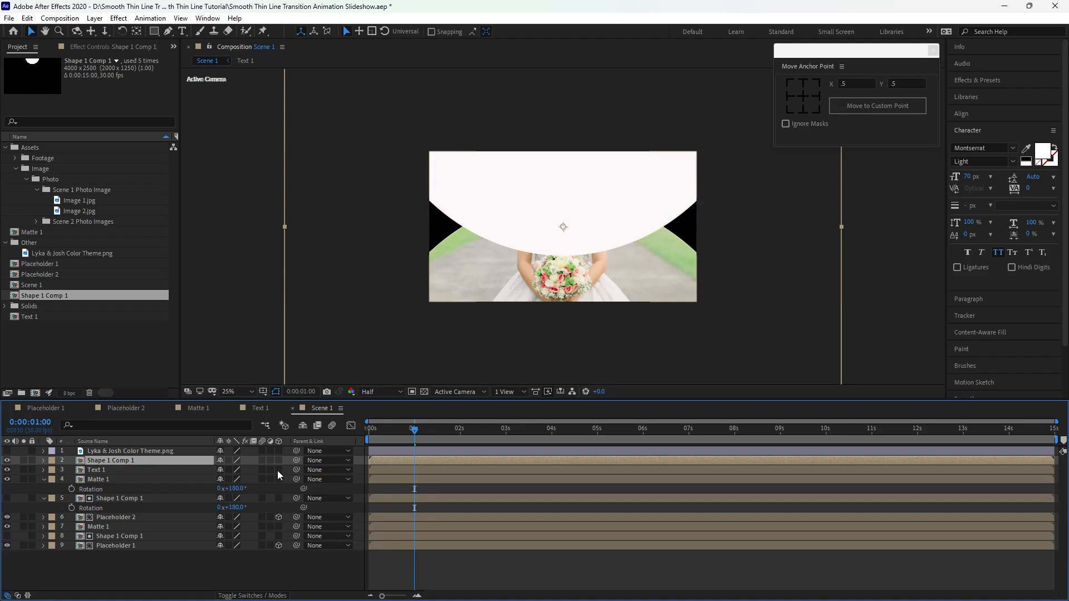
Set the Text 1 layer's track matte to Luma Matte "Shape 1 Comp 1".
{"action": "left_click", "coordinate": [272, 596]}
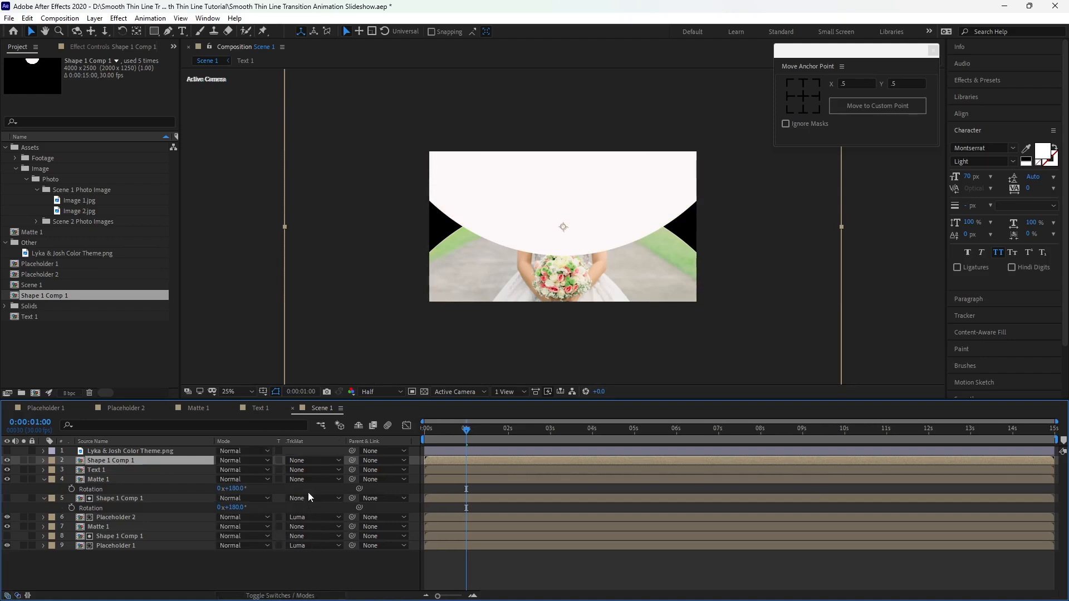
{"action": "left_click", "coordinate": [307, 469]}
{"action": "left_click", "coordinate": [322, 524]}
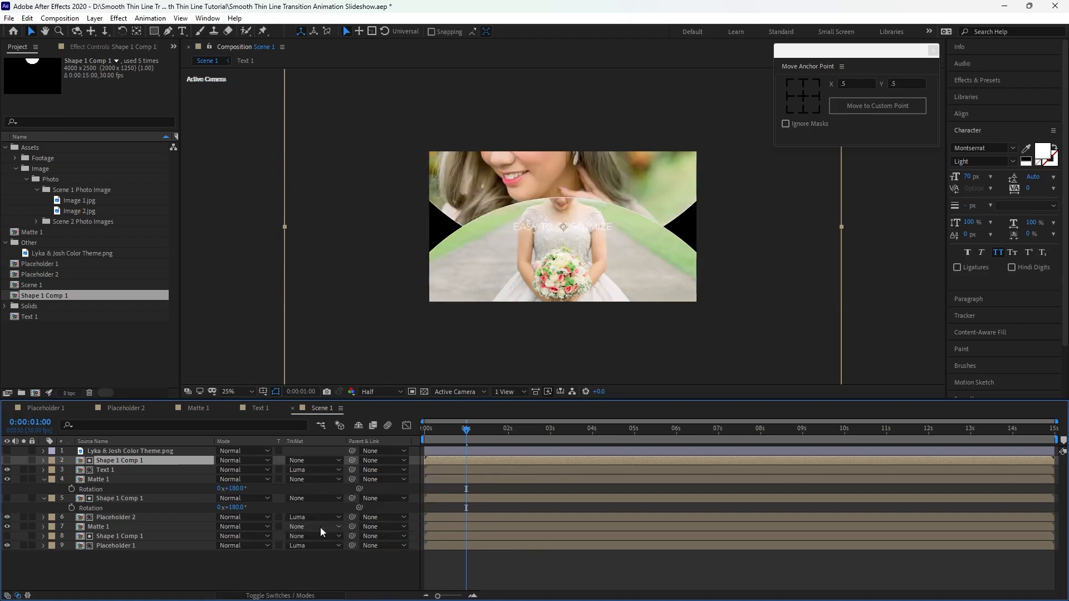
Apply a Fill effect to the Text 1 layer and sample its color from the dark green swatch of the color theme image.
{"action": "left_click", "coordinate": [192, 472]}
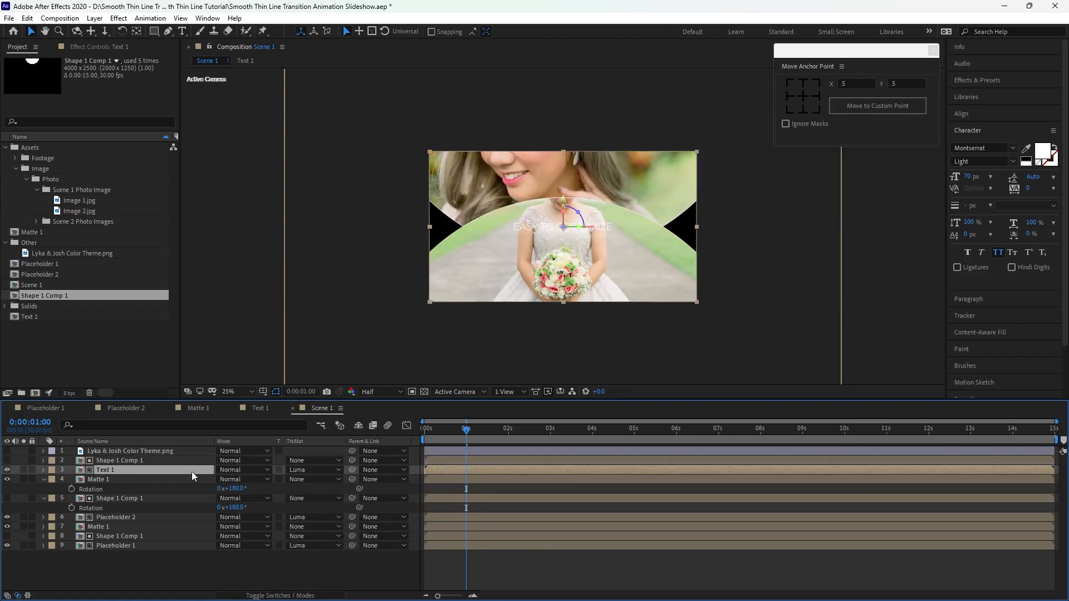
{"action": "left_click", "coordinate": [118, 18]}
{"action": "mouse_move", "coordinate": [167, 183]}
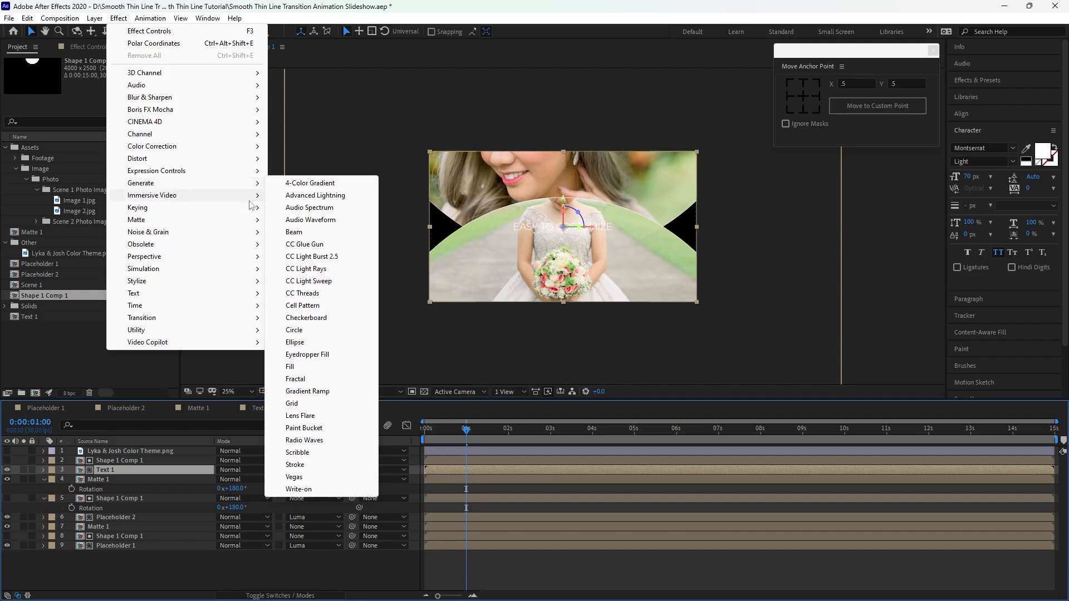
{"action": "left_click", "coordinate": [291, 366]}
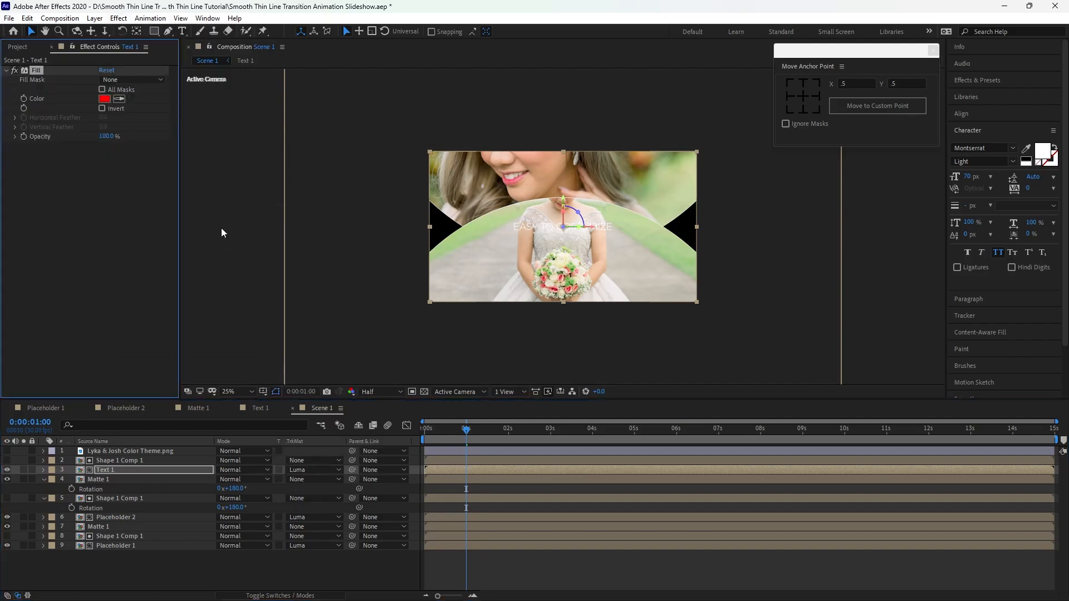
{"action": "left_click", "coordinate": [7, 451]}
{"action": "left_click", "coordinate": [119, 98]}
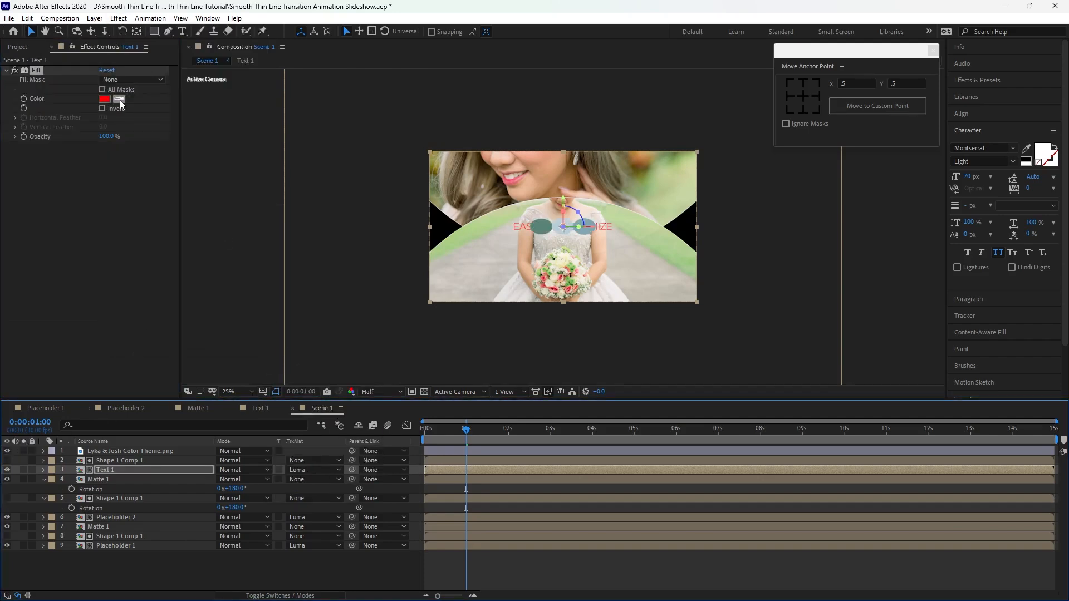
{"action": "left_click", "coordinate": [536, 226]}
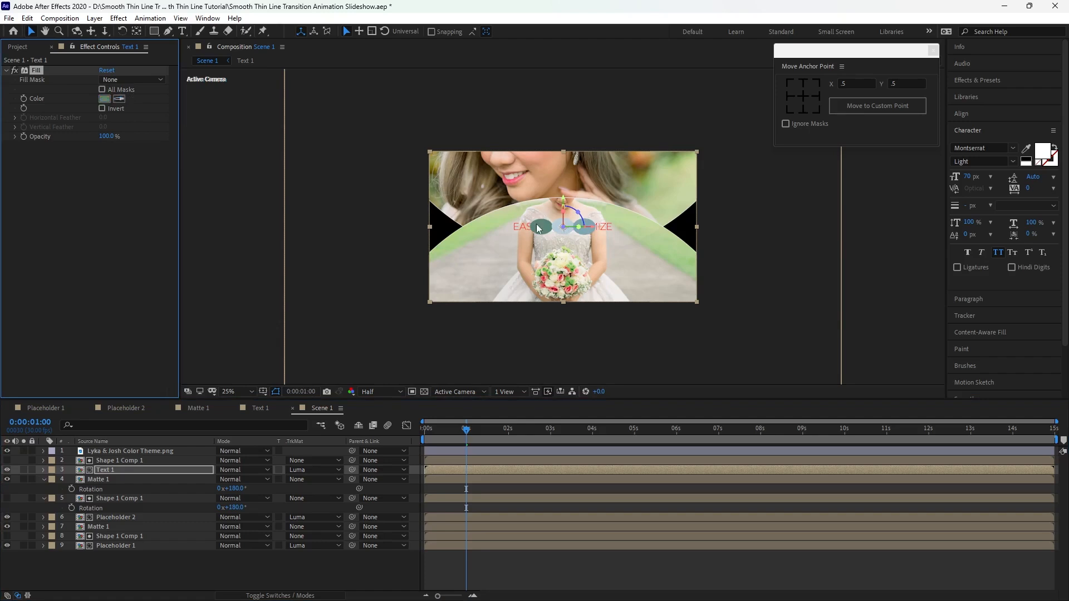
Delete the color theme image layer from Scene 1 and check the text reveal just after one second.
{"action": "left_click", "coordinate": [119, 451]}
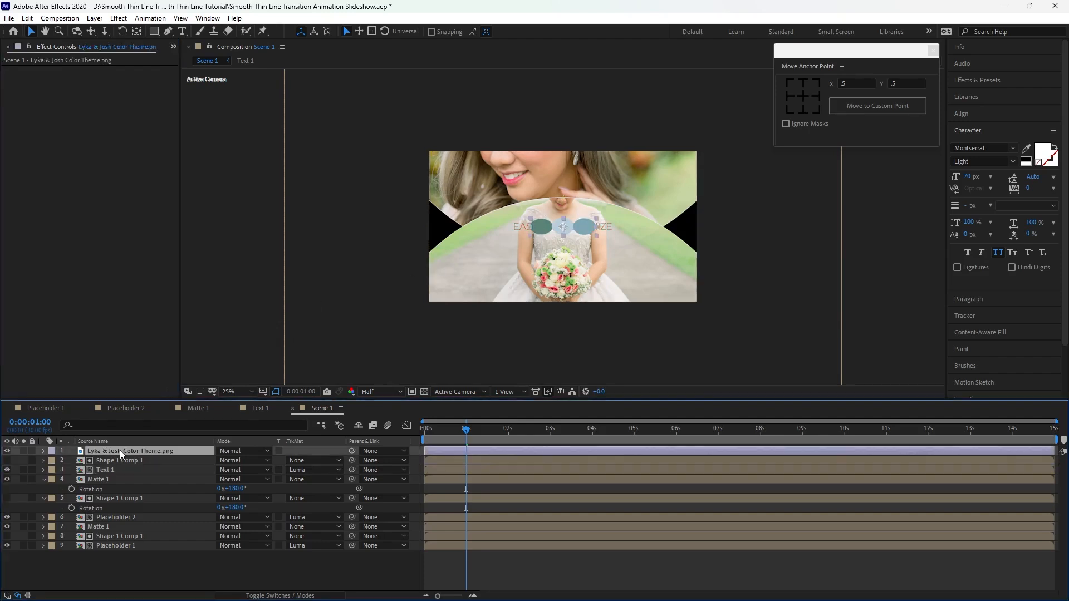
{"action": "key", "text": "Delete"}
{"action": "left_click_drag", "start_coordinate": [494, 431], "coordinate": [470, 454]}
Close the Text 1, Matte 1, Placeholder 2 and Placeholder 1 timelines, keeping only Scene 1 open.
{"action": "left_click", "coordinate": [234, 408]}
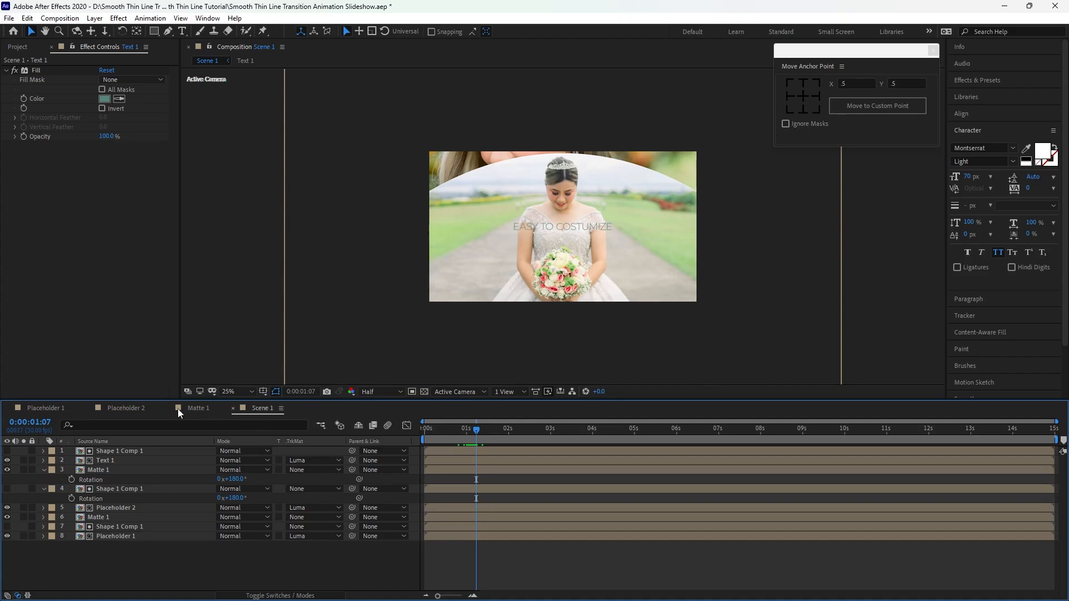
{"action": "left_click", "coordinate": [169, 408]}
{"action": "left_click", "coordinate": [89, 409]}
{"action": "left_click", "coordinate": [9, 408]}
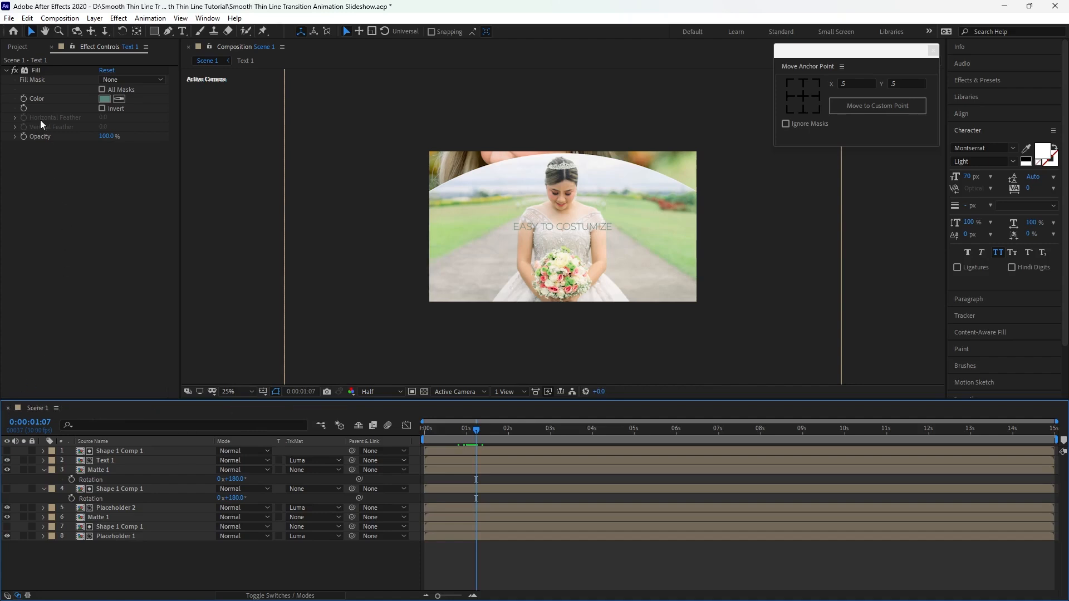
Create a new project folder named S1.
{"action": "left_click", "coordinate": [24, 49]}
{"action": "left_click", "coordinate": [22, 339]}
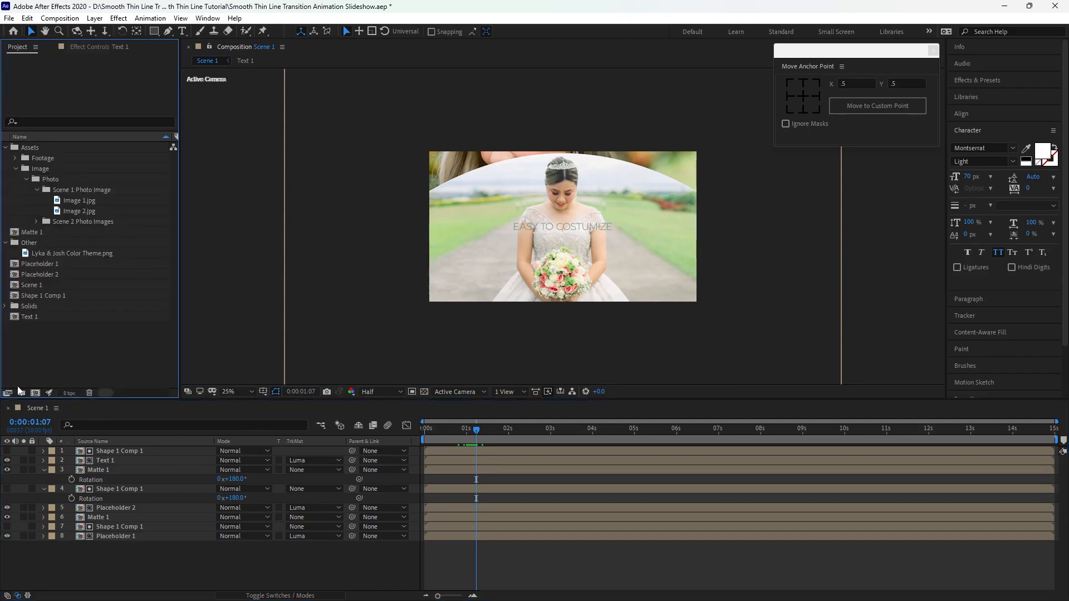
{"action": "left_click", "coordinate": [21, 393]}
{"action": "type", "text": "S"}
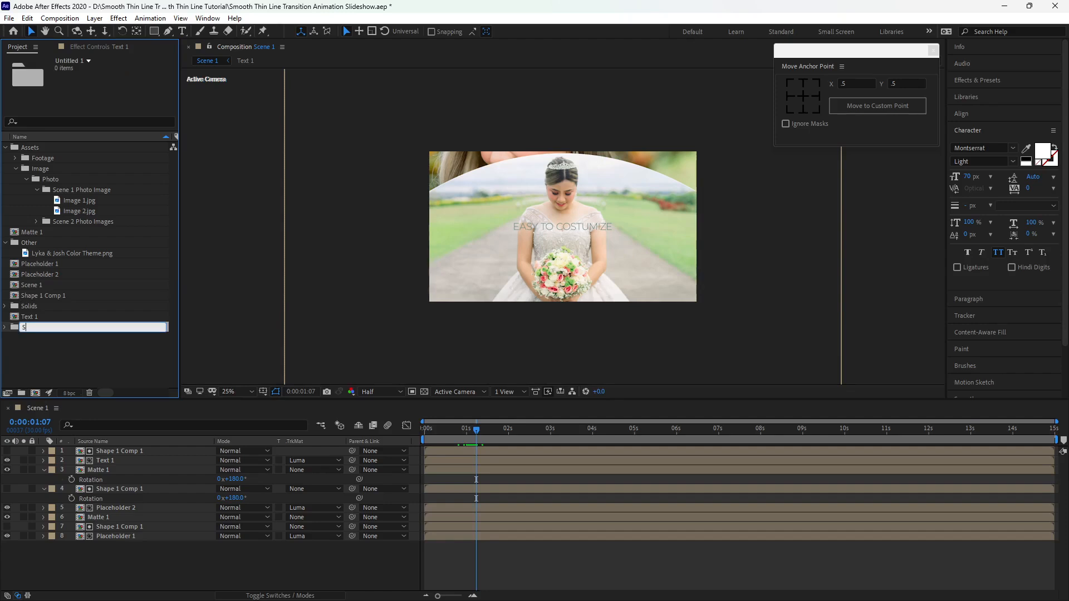
{"action": "type", "text": "1"}
{"action": "key", "text": "Return"}
Move Matte 1, Placeholder 1, Placeholder 2, Scene 1, Shape 1 Comp 1 and Text 1 into the S1 folder.
{"action": "left_click", "coordinate": [41, 364]}
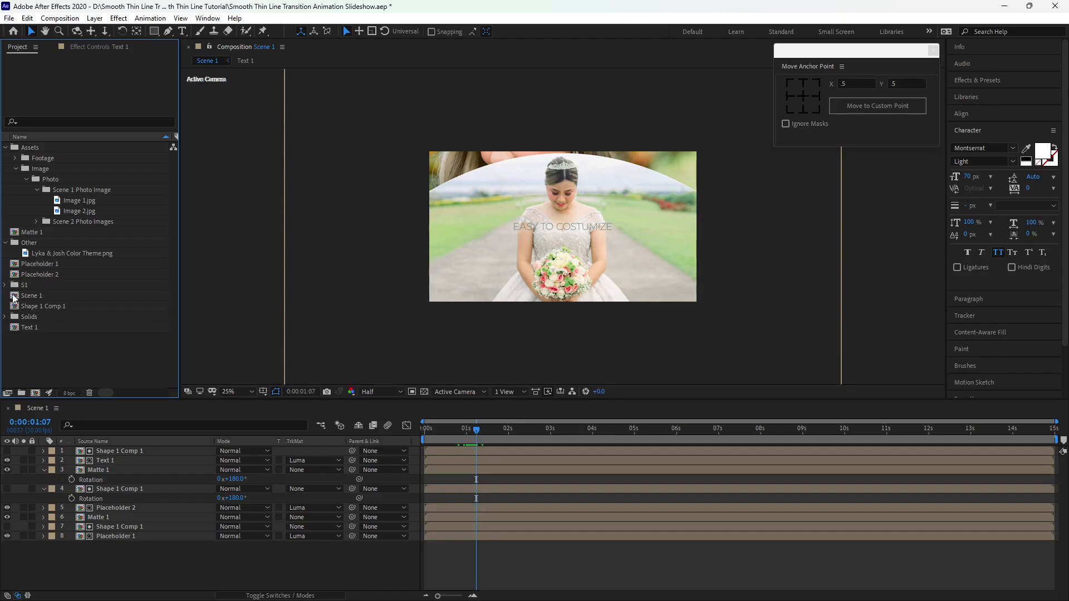
{"action": "left_click", "coordinate": [28, 296]}
{"action": "left_click", "coordinate": [33, 306], "text": "shift"}
{"action": "left_click_drag", "start_coordinate": [33, 306], "coordinate": [24, 286]}
{"action": "left_click_drag", "start_coordinate": [30, 326], "coordinate": [19, 286]}
{"action": "left_click_drag", "start_coordinate": [29, 231], "coordinate": [22, 264]}
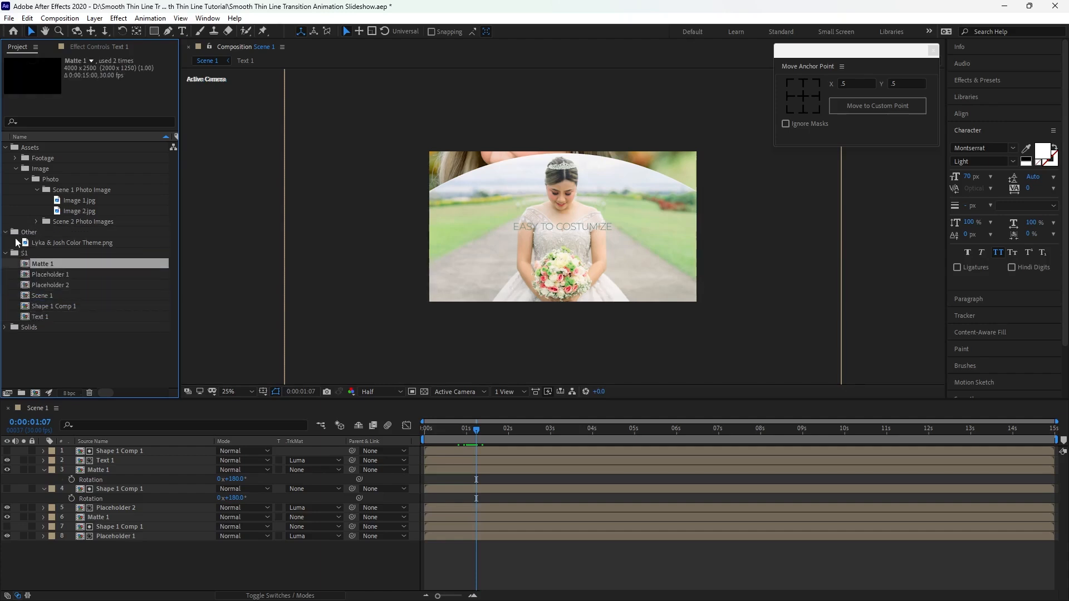
Collapse the Other folder and the Assets folder together with its nested image and photo folders.
{"action": "left_click", "coordinate": [6, 232]}
{"action": "left_click", "coordinate": [37, 190]}
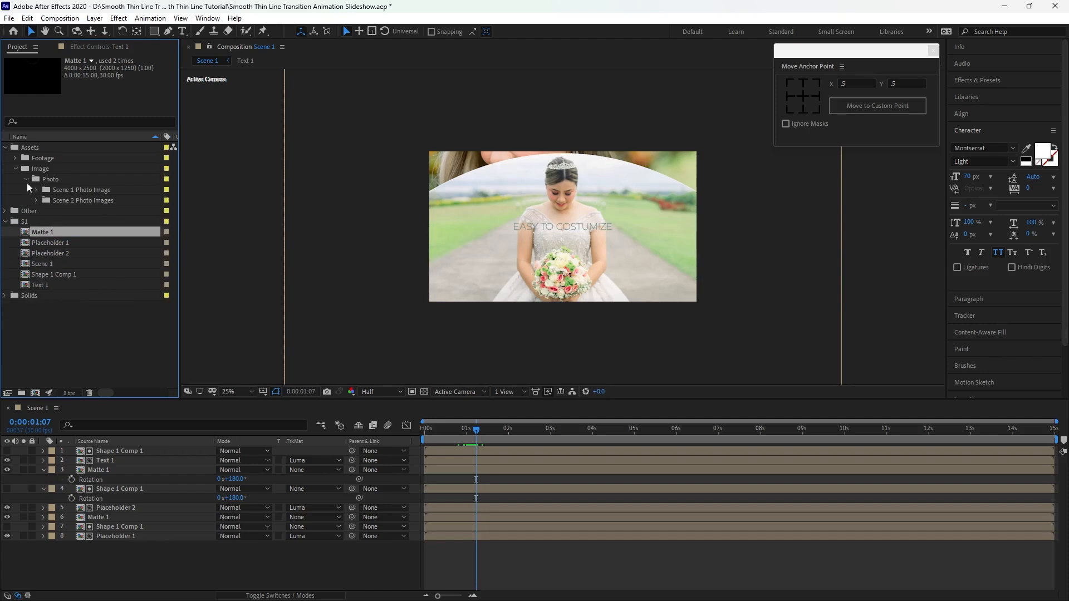
{"action": "left_click", "coordinate": [27, 179]}
{"action": "left_click", "coordinate": [16, 168]}
{"action": "left_click", "coordinate": [6, 147]}
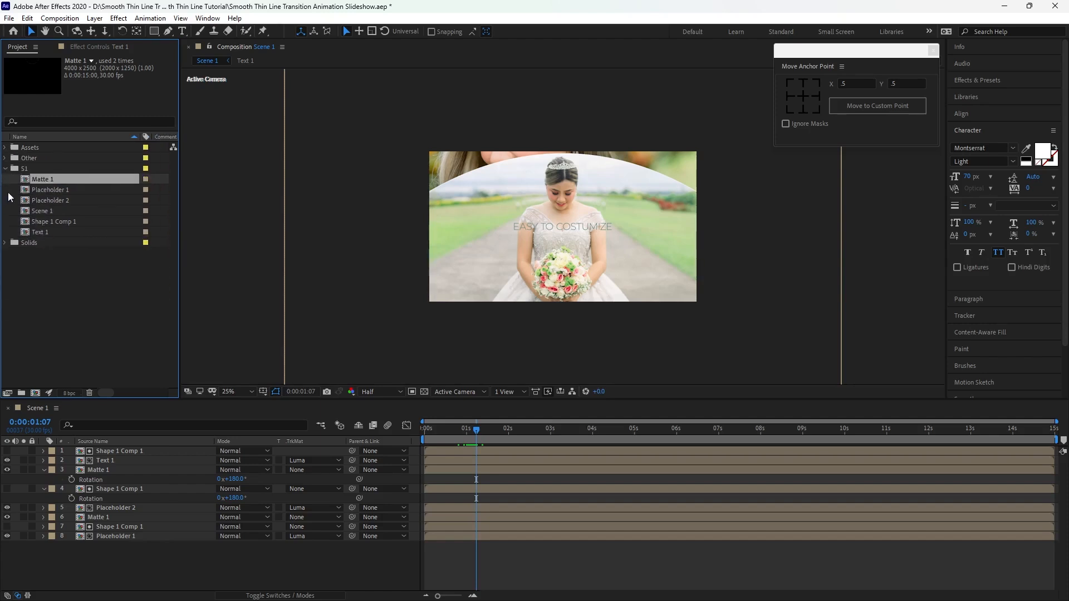
Create a second project folder named S2.
{"action": "key", "text": "ctrl+alt+shift+n"}
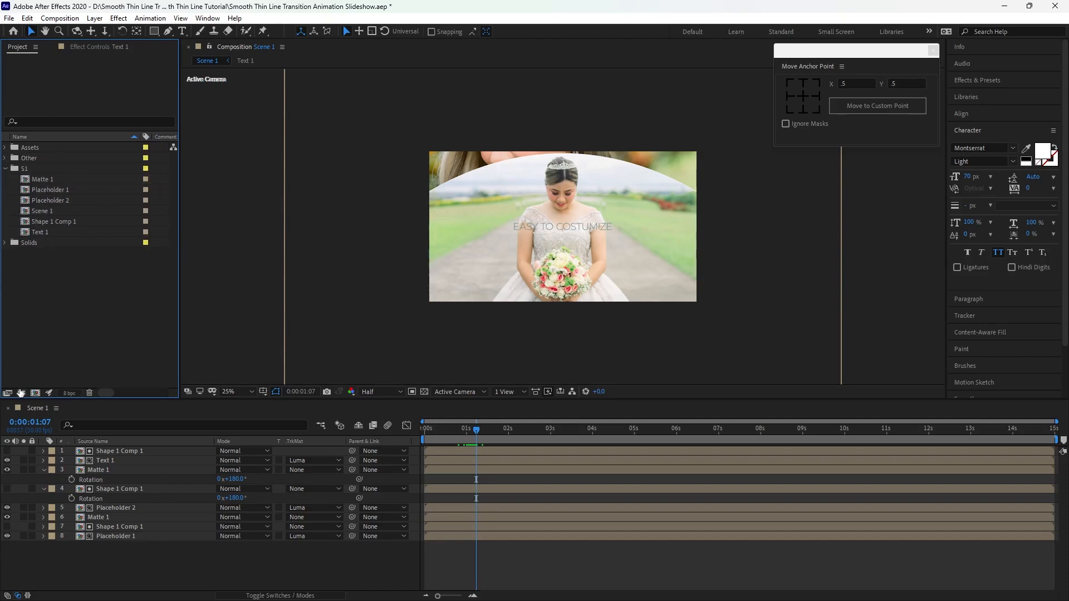
{"action": "type", "text": "S"}
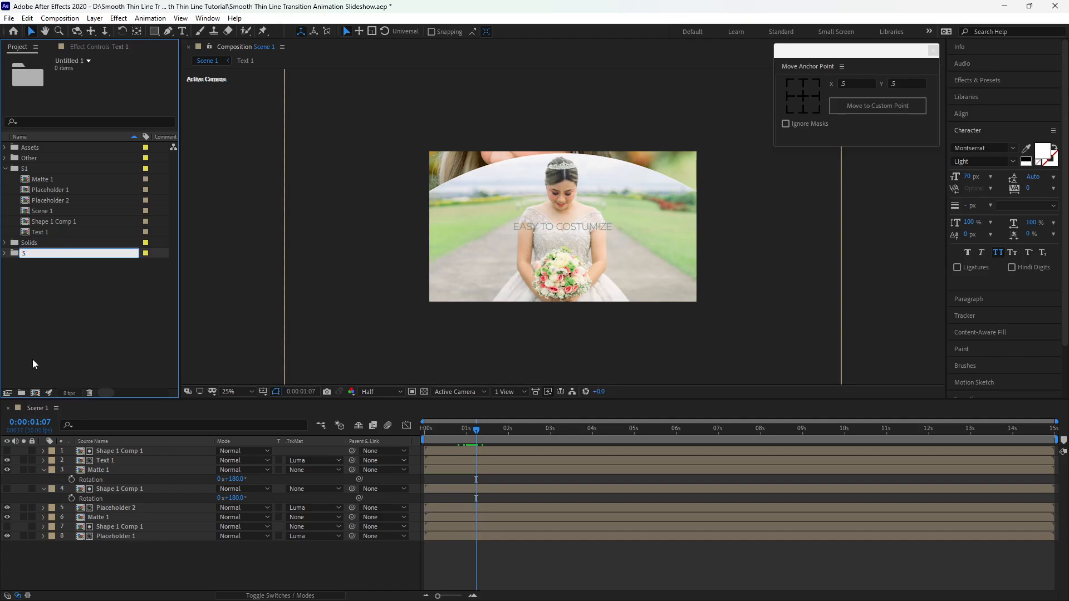
{"action": "type", "text": "2"}
Duplicate all six compositions in the S1 folder and move the duplicates into the S2 folder.
{"action": "left_click_drag", "start_coordinate": [17, 183], "coordinate": [19, 232]}
{"action": "left_click", "coordinate": [28, 18]}
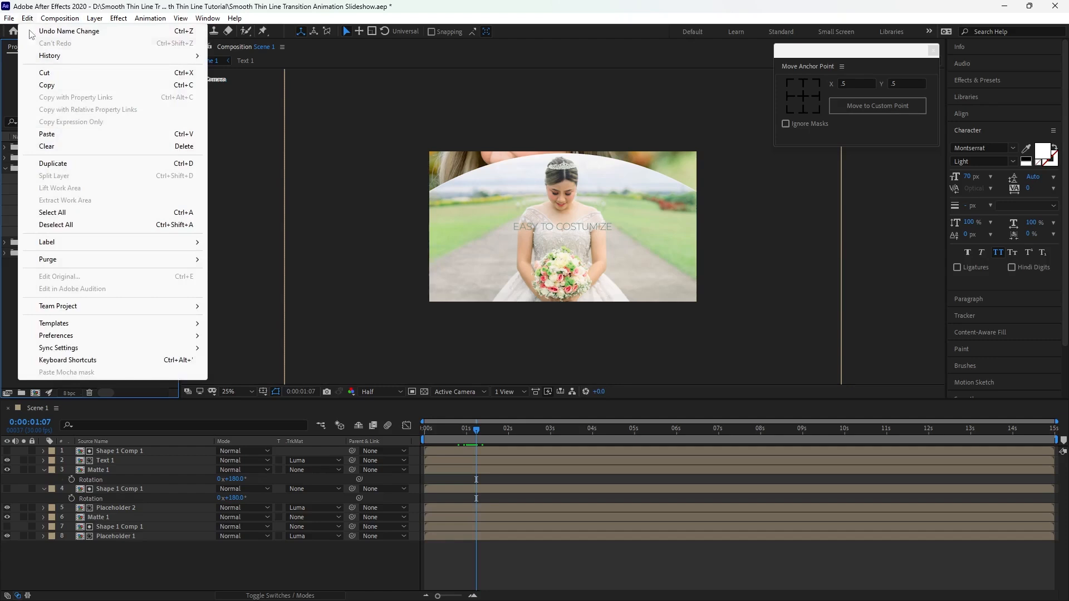
{"action": "left_click", "coordinate": [49, 164]}
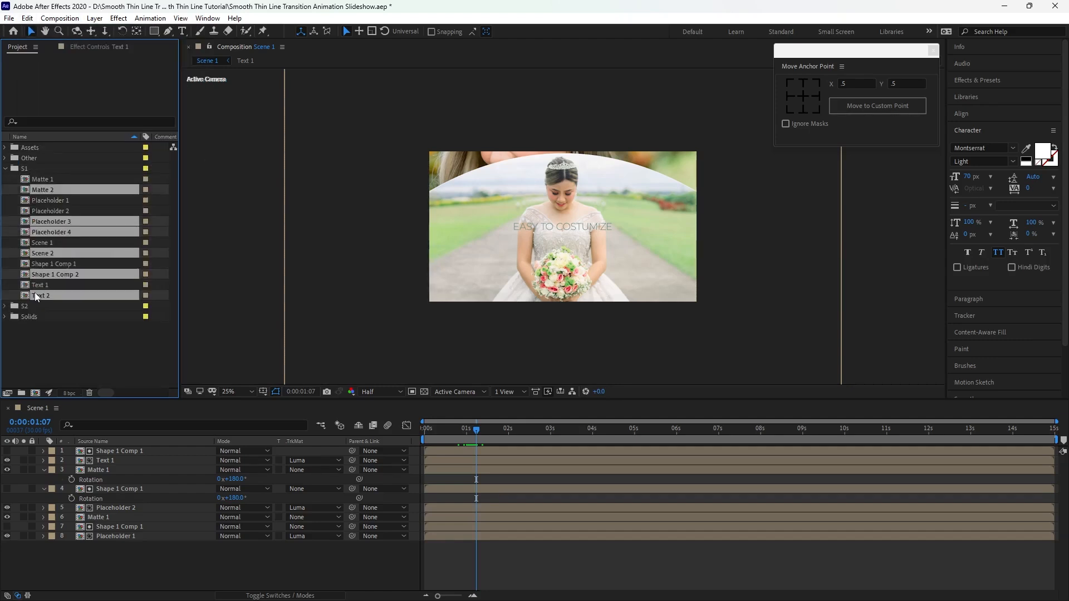
{"action": "left_click_drag", "start_coordinate": [34, 292], "coordinate": [39, 304]}
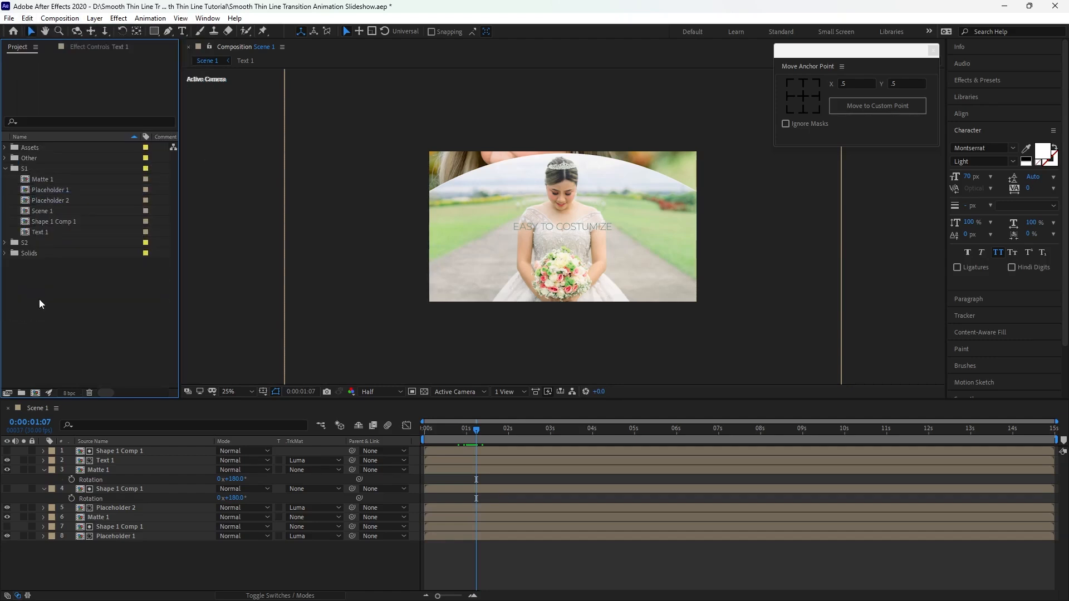
Collapse S1, expand S2 and delete the Shape 1 Comp 2 composition from the S2 folder.
{"action": "left_click", "coordinate": [5, 169]}
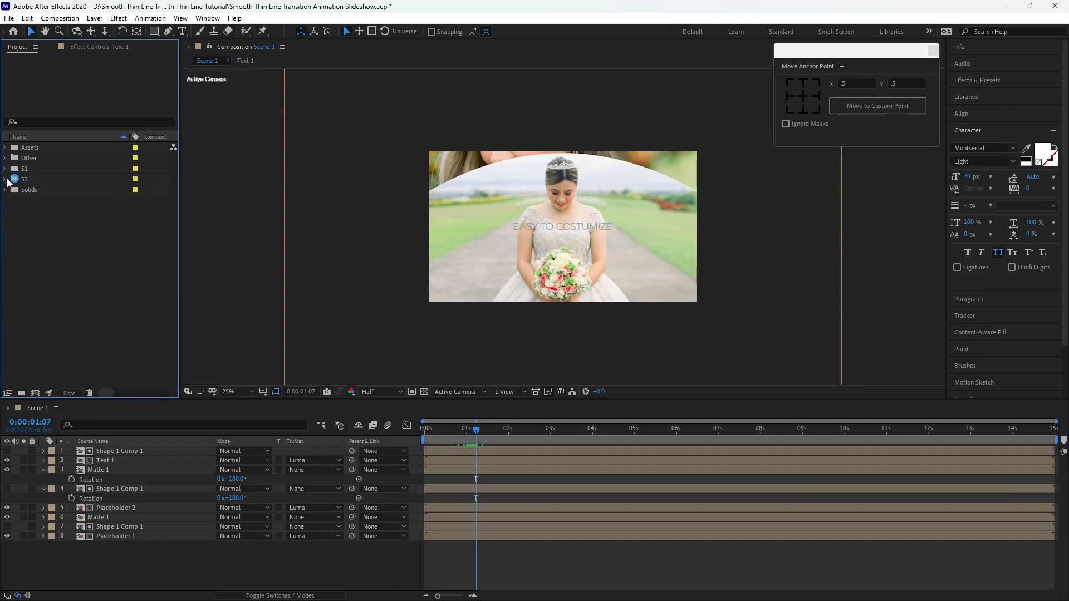
{"action": "left_click", "coordinate": [5, 178]}
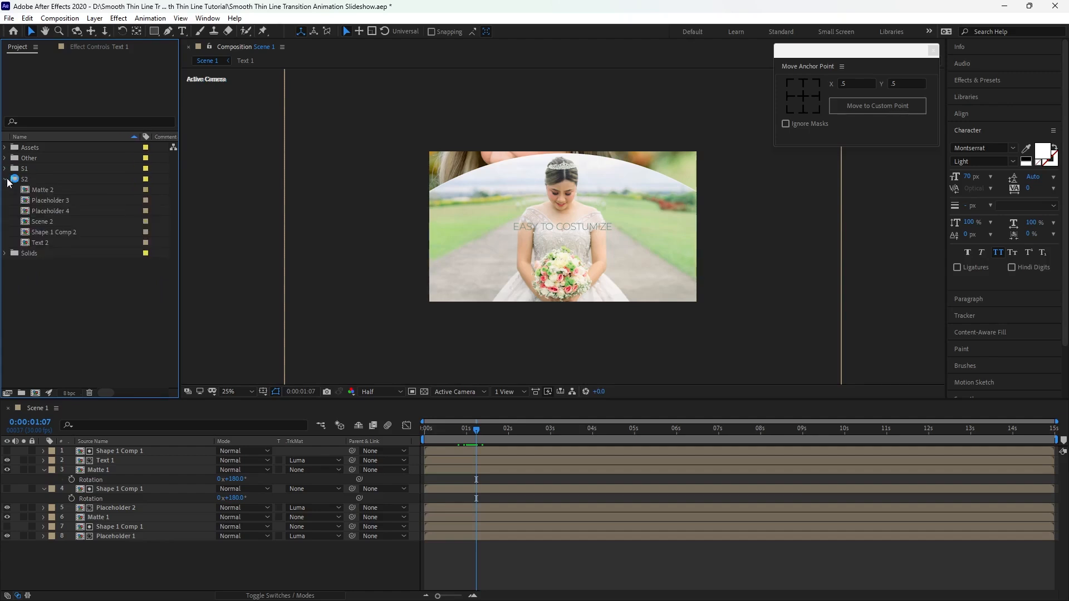
{"action": "left_click", "coordinate": [32, 233]}
{"action": "key", "text": "Delete"}
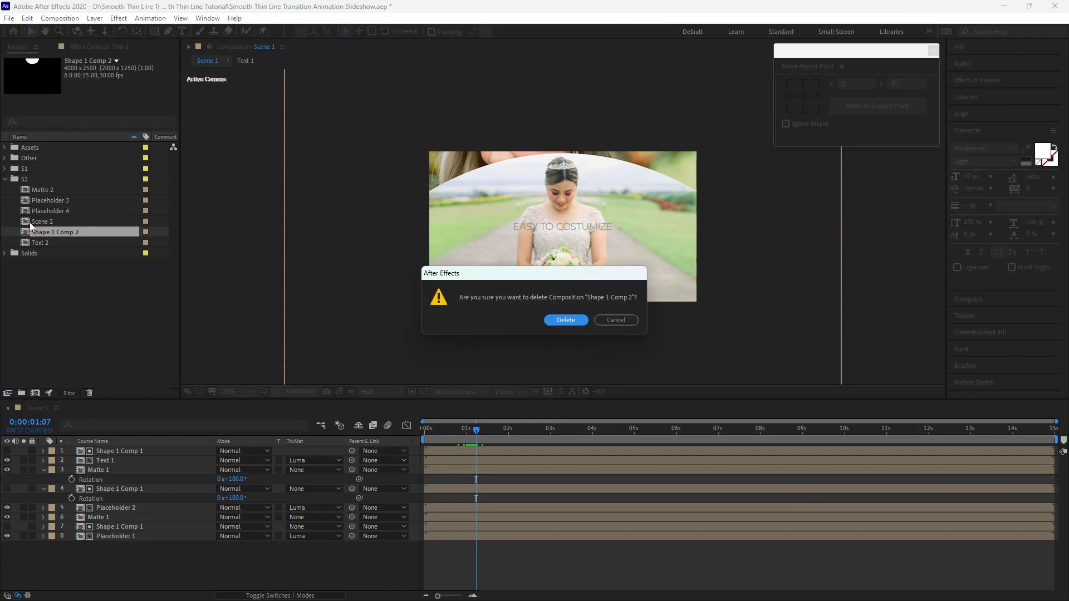
{"action": "left_click", "coordinate": [565, 320]}
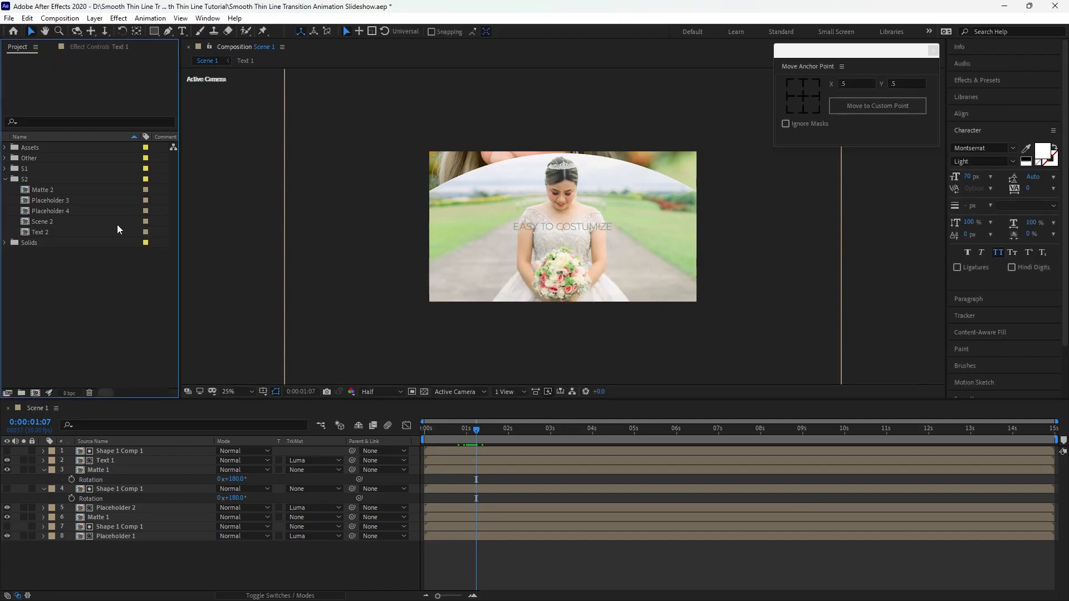
Open all remaining S2 compositions and change the text in Text 2 to DRAG AND DROP.
{"action": "left_click_drag", "start_coordinate": [13, 190], "coordinate": [34, 238]}
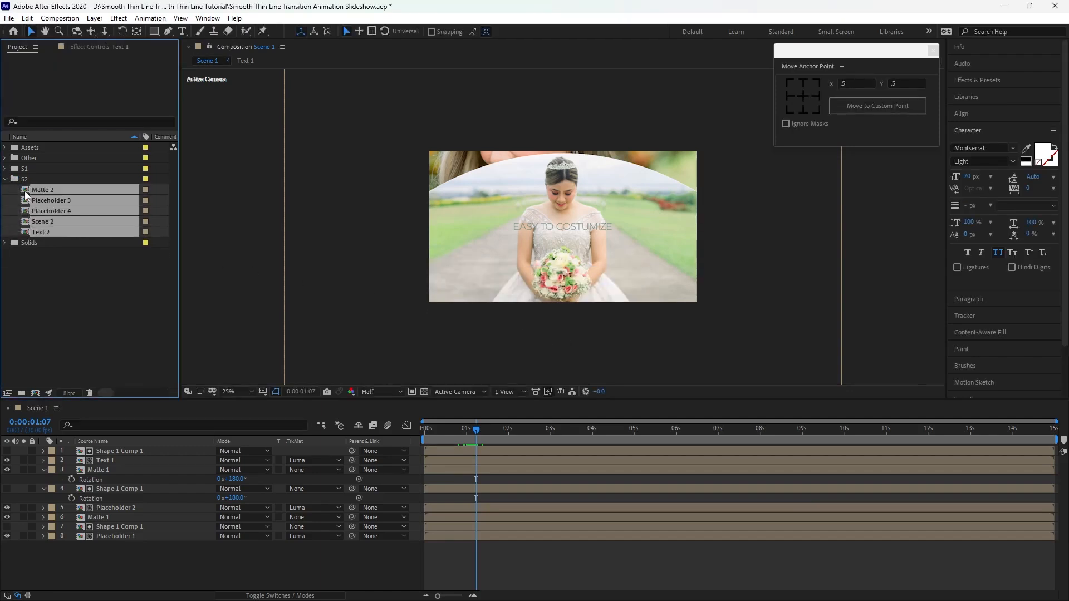
{"action": "double_click", "coordinate": [25, 198]}
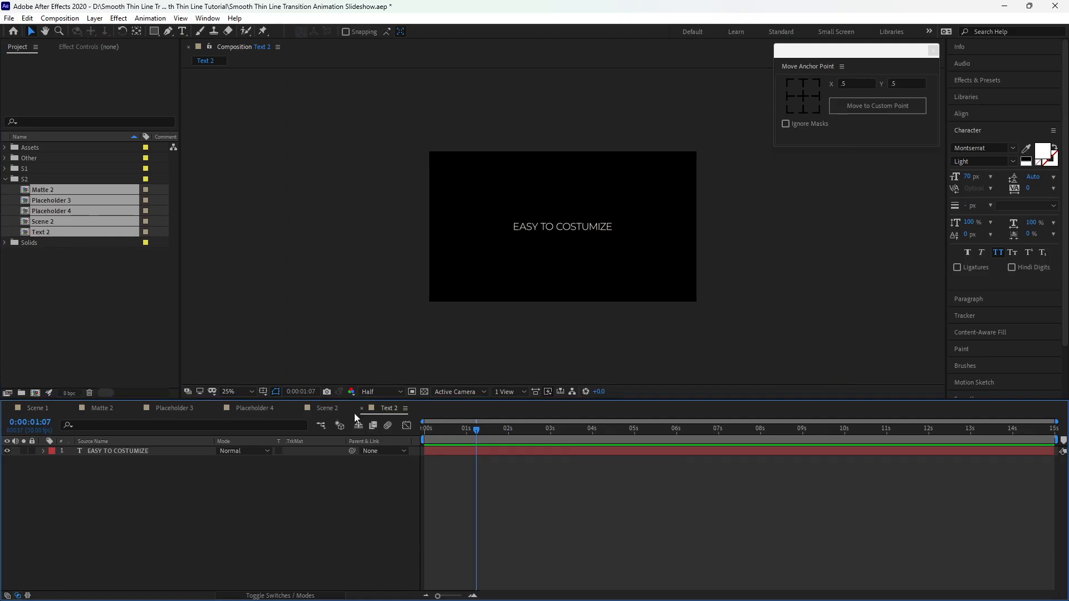
{"action": "left_click", "coordinate": [183, 453]}
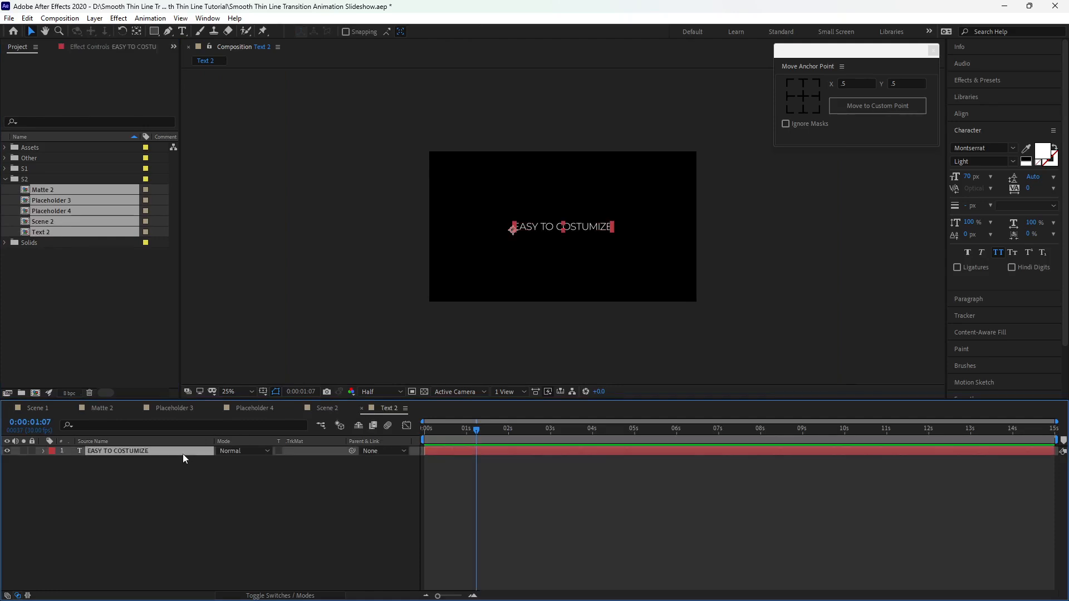
{"action": "double_click", "coordinate": [160, 455]}
{"action": "type", "text": "DR"}
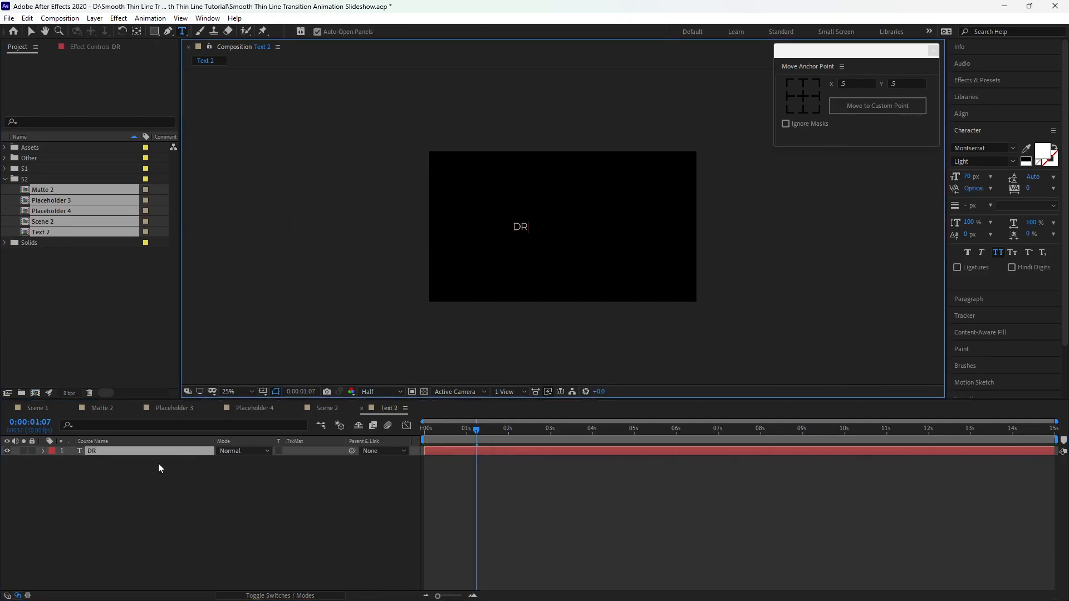
{"action": "type", "text": "AG AND DROP"}
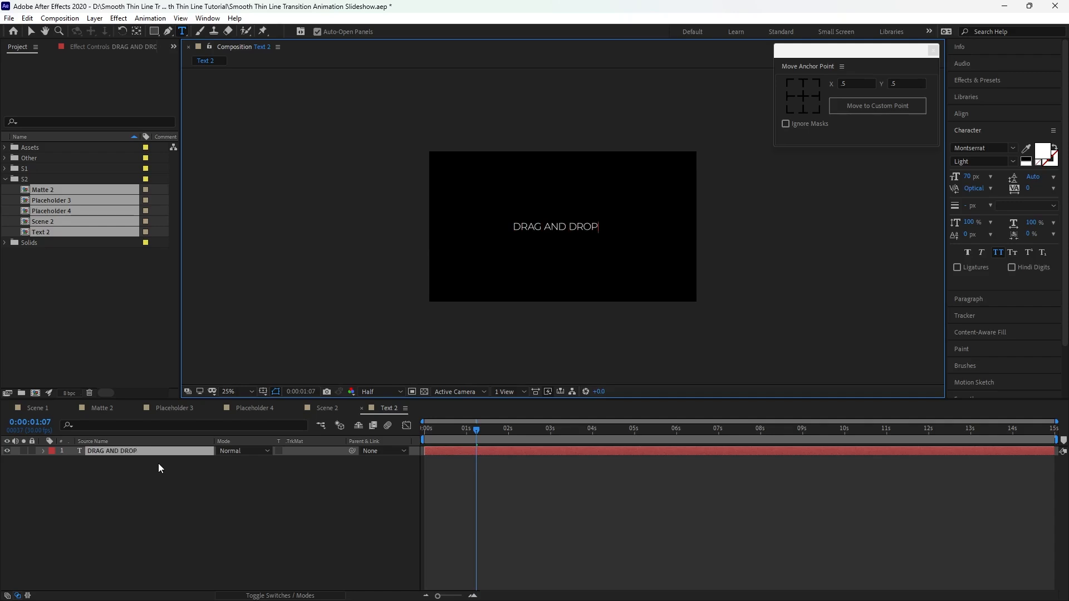
{"action": "left_click", "coordinate": [183, 481]}
In Placeholder 3, replace the Image 1.jpg layer with 3.jpg from the Scene 2 Photo Images folder.
{"action": "left_click", "coordinate": [175, 408]}
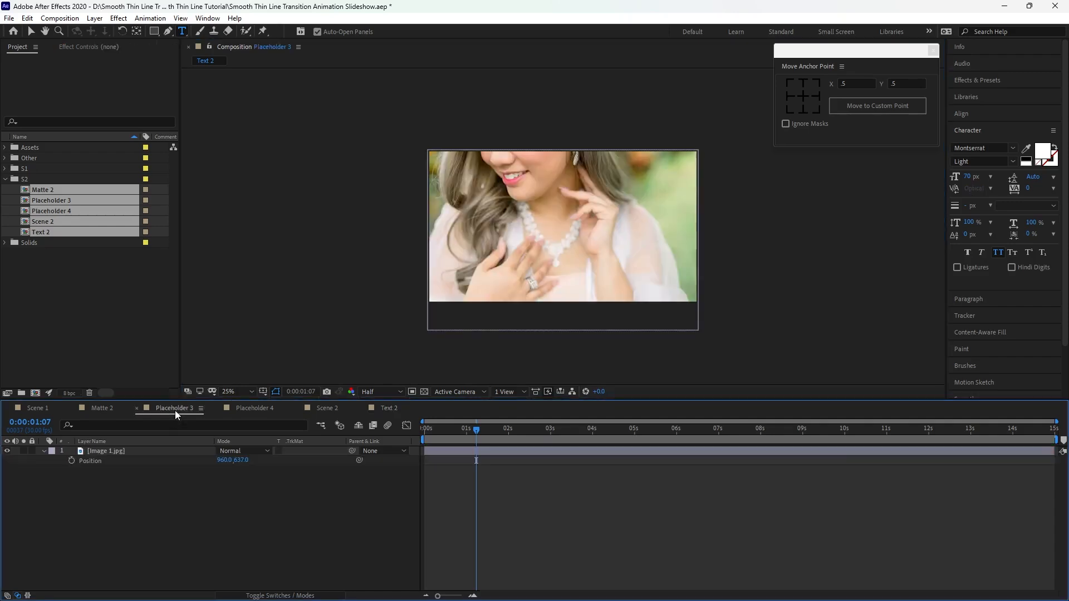
{"action": "left_click", "coordinate": [164, 452]}
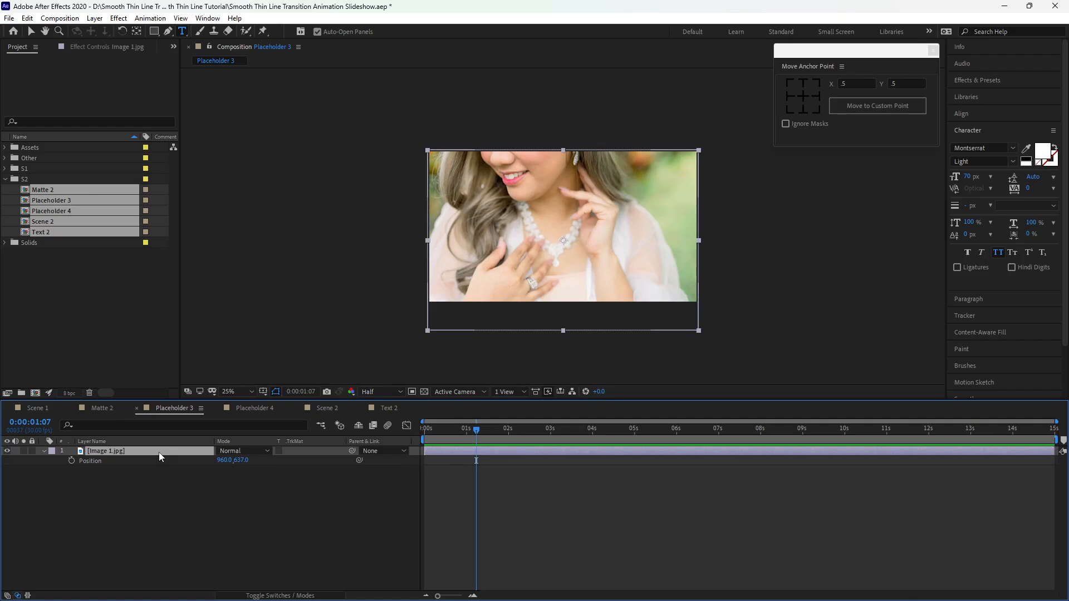
{"action": "left_click", "coordinate": [5, 147]}
{"action": "left_click", "coordinate": [15, 169]}
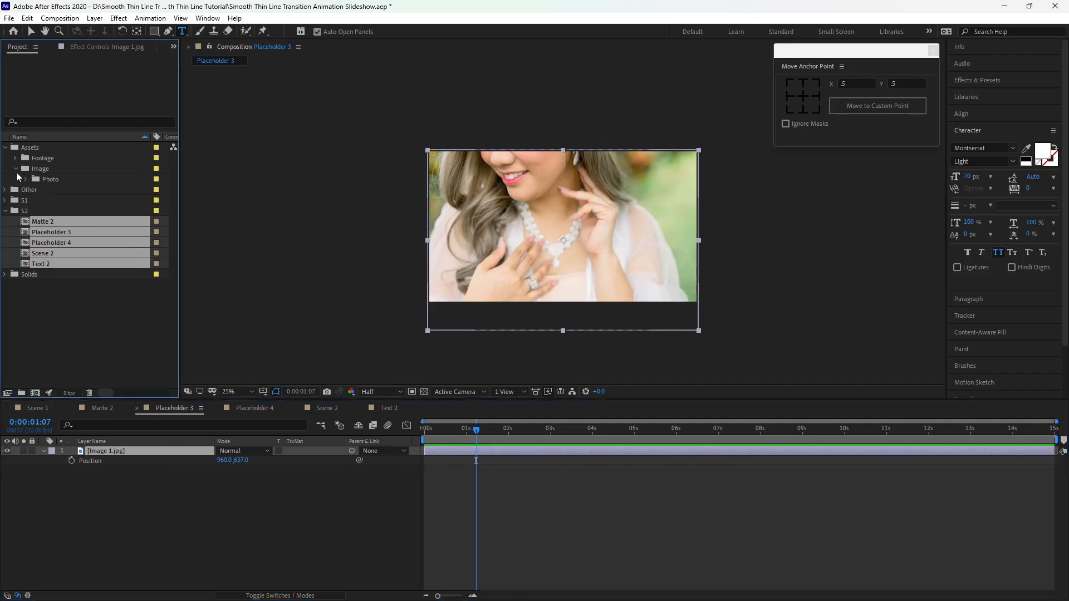
{"action": "left_click", "coordinate": [24, 180]}
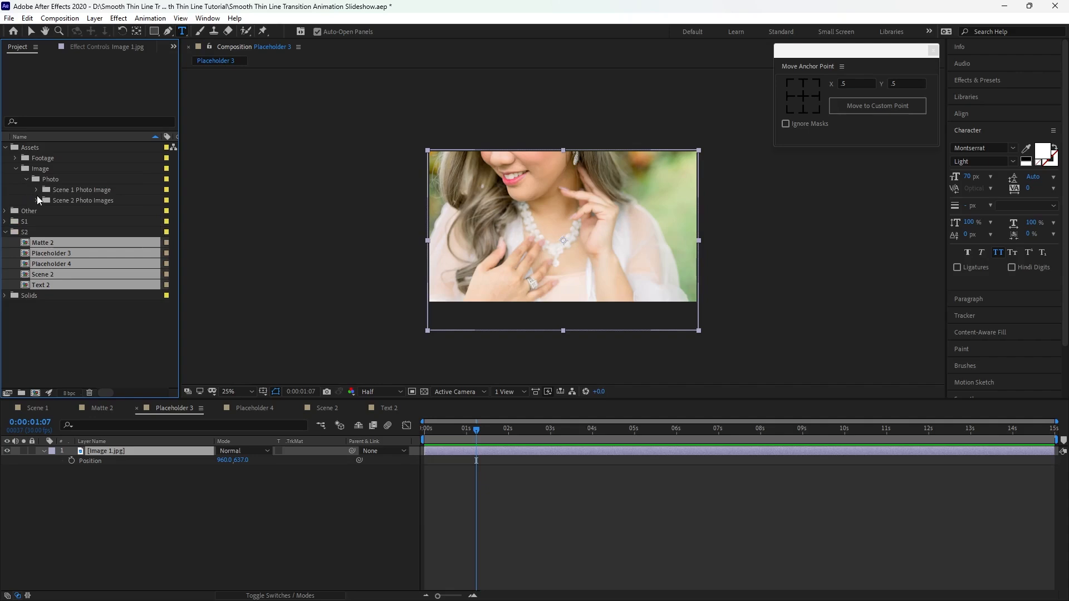
{"action": "left_click", "coordinate": [37, 199]}
{"action": "left_click_drag", "start_coordinate": [68, 211], "coordinate": [109, 453]}
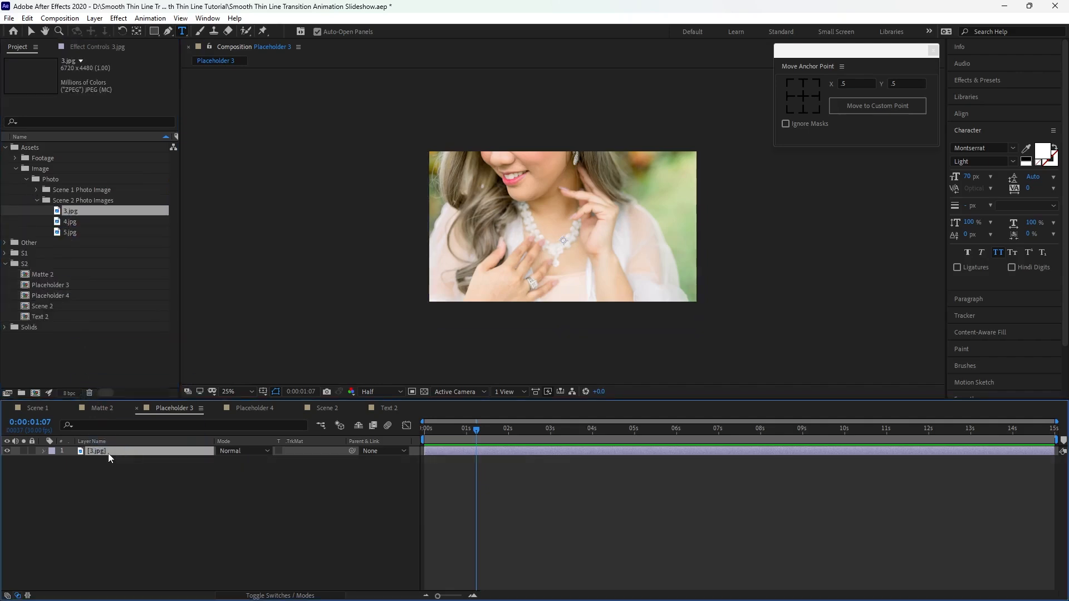
Set the scale of the 3.jpg layer in Placeholder 3 to 30%.
{"action": "key", "text": "s"}
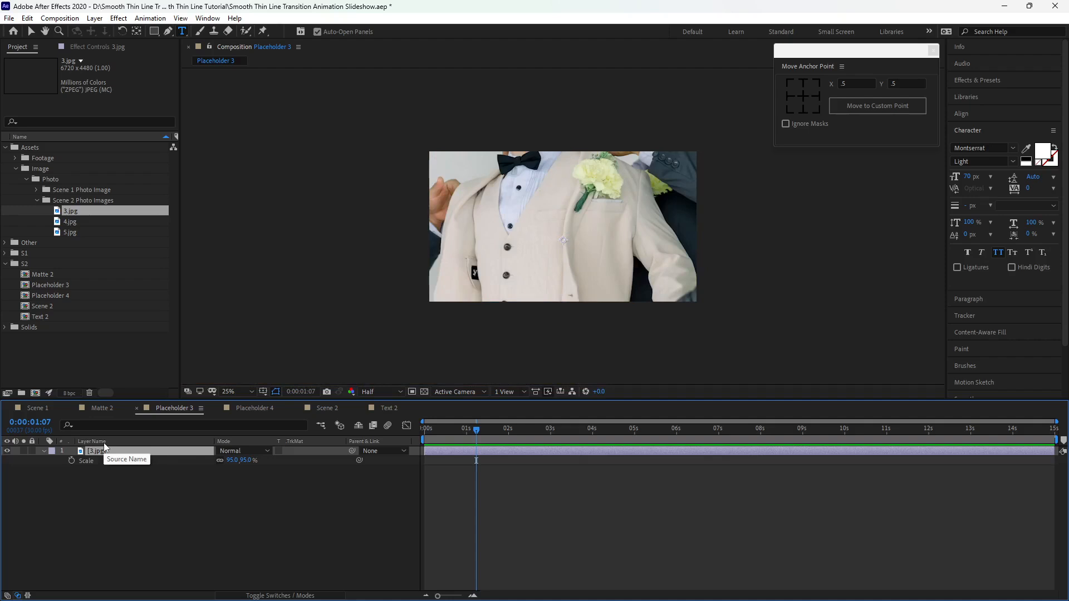
{"action": "left_click", "coordinate": [245, 460]}
{"action": "type", "text": "30"}
{"action": "key", "text": "Return"}
In Placeholder 4, replace the Image 2.jpg layer with 4.jpg from the Scene 2 Photo Images folder.
{"action": "left_click", "coordinate": [255, 408]}
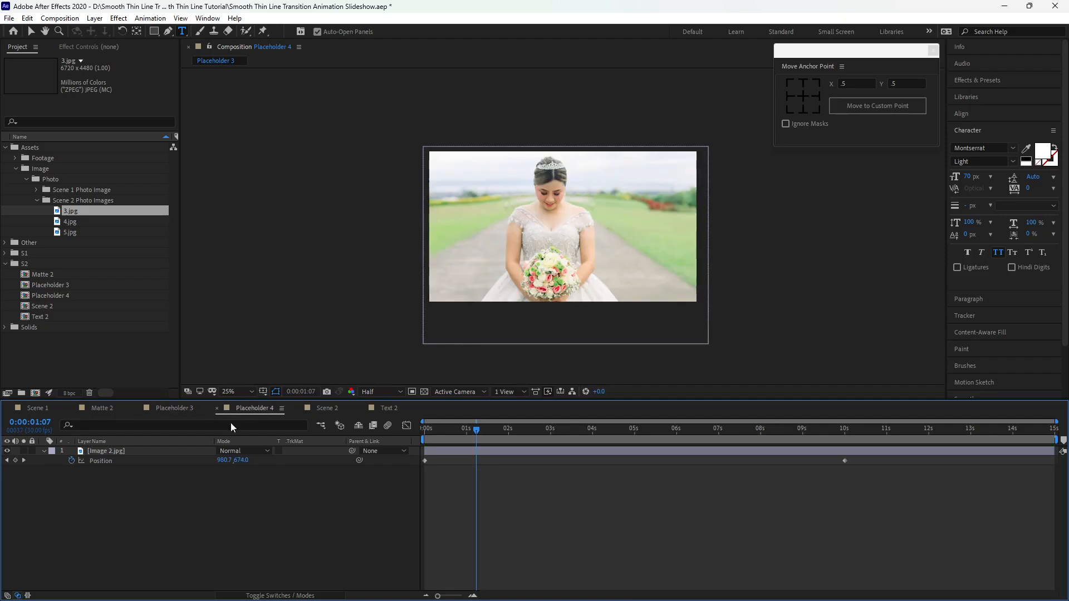
{"action": "left_click", "coordinate": [127, 452]}
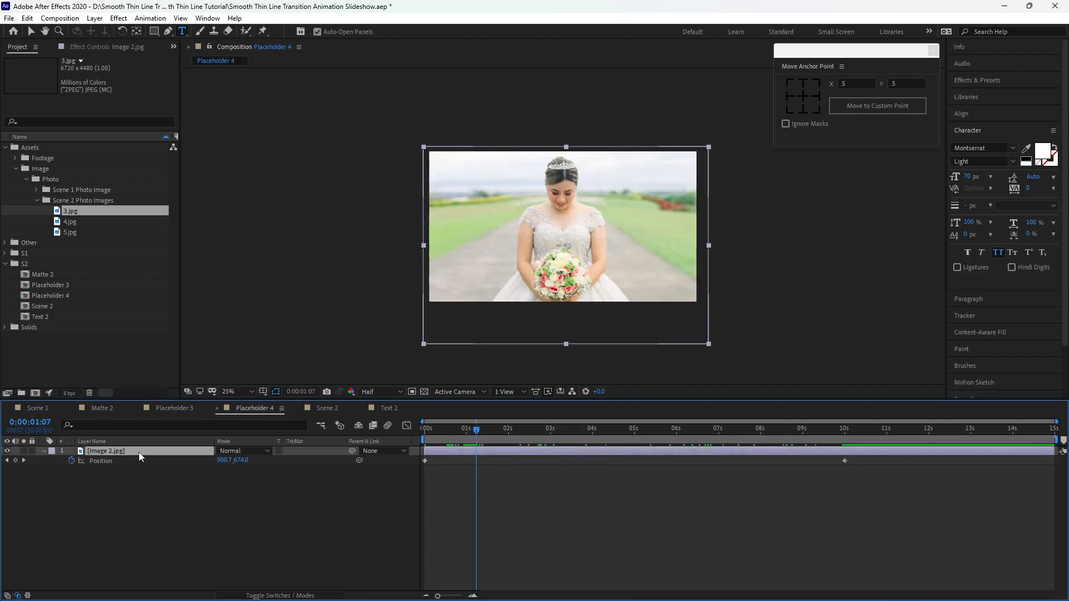
{"action": "left_click", "coordinate": [75, 222]}
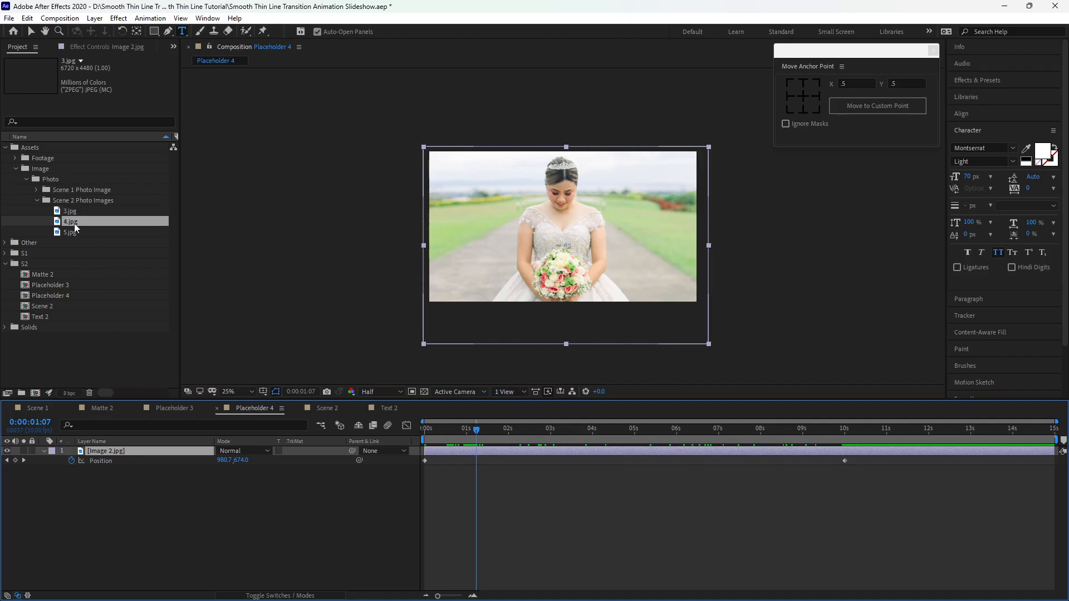
{"action": "left_click_drag", "start_coordinate": [75, 223], "coordinate": [89, 449]}
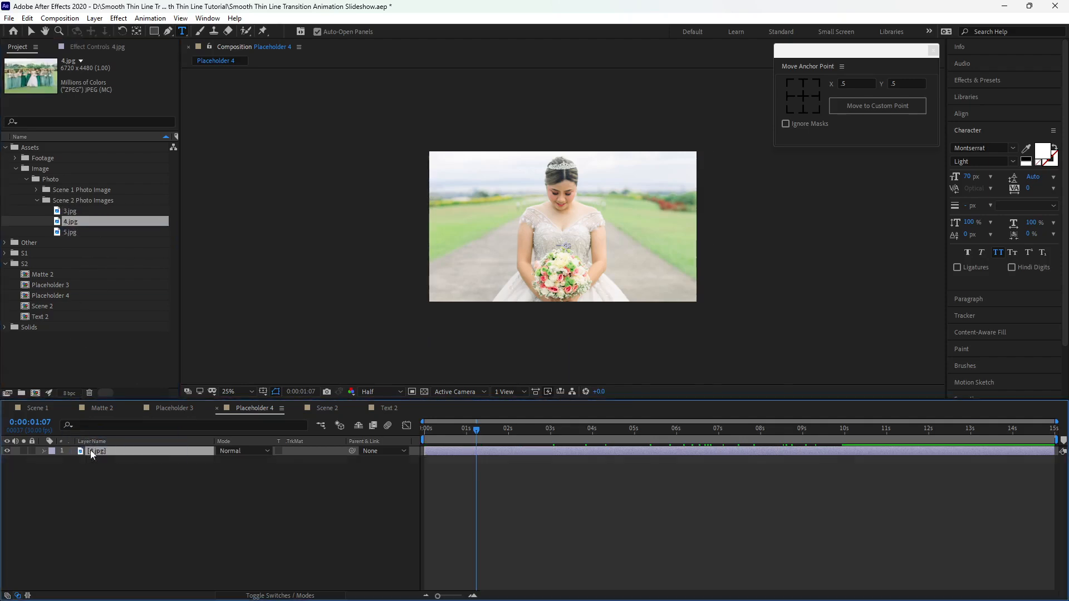
Set the scale of the 4.jpg layer in Placeholder 4 to 30%.
{"action": "key", "text": "s"}
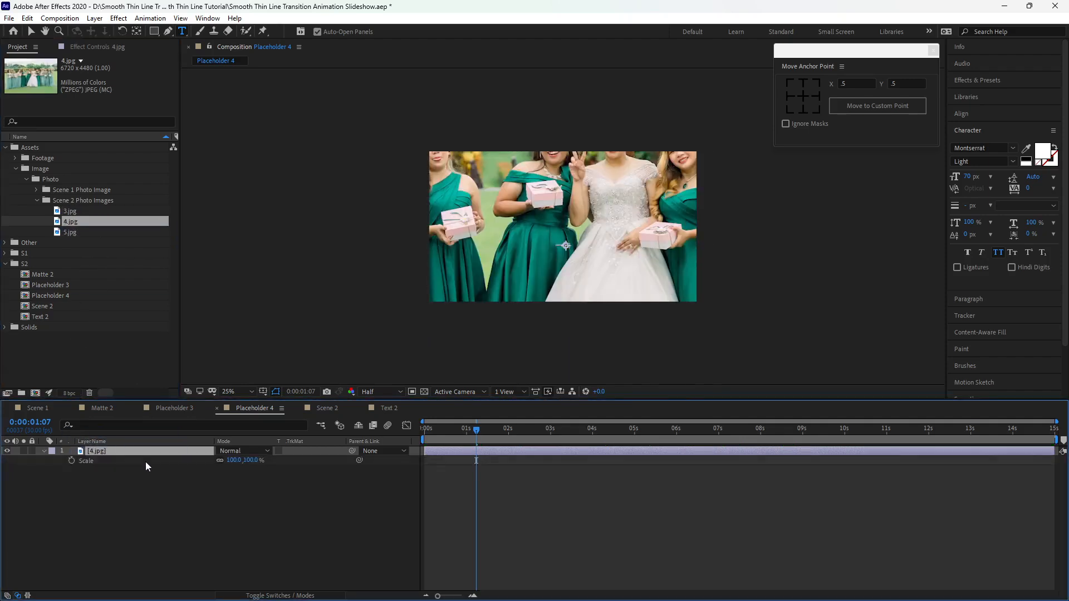
{"action": "left_click", "coordinate": [245, 459]}
{"action": "type", "text": "30"}
{"action": "key", "text": "Return"}
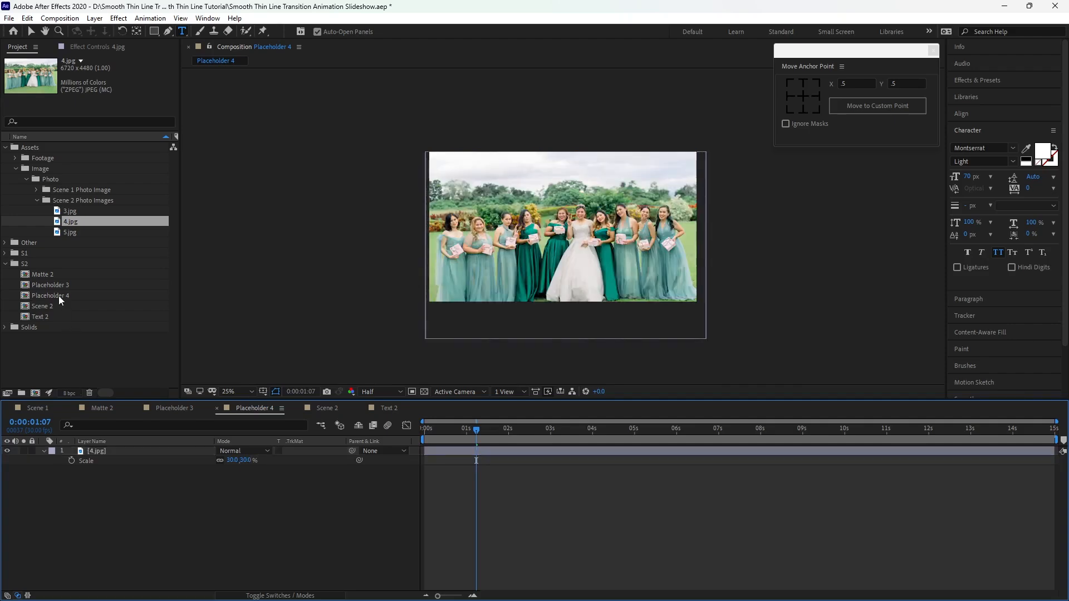
Duplicate the Placeholder 4 composition in the S2 folder and open the copy, Placeholder 5.
{"action": "left_click", "coordinate": [58, 295]}
{"action": "left_click", "coordinate": [29, 19]}
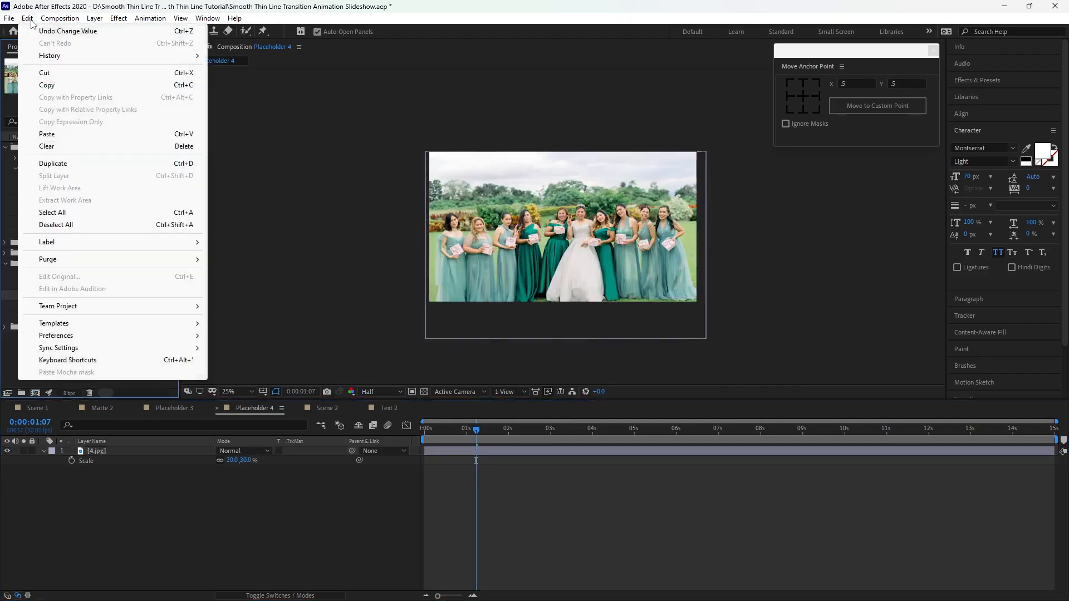
{"action": "left_click", "coordinate": [39, 163]}
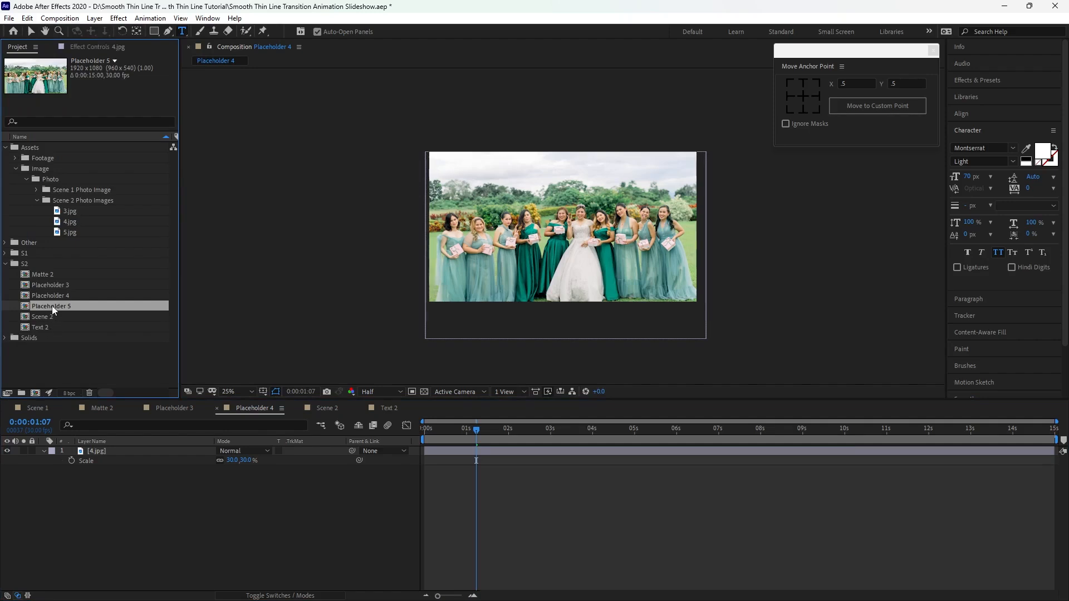
{"action": "double_click", "coordinate": [52, 307]}
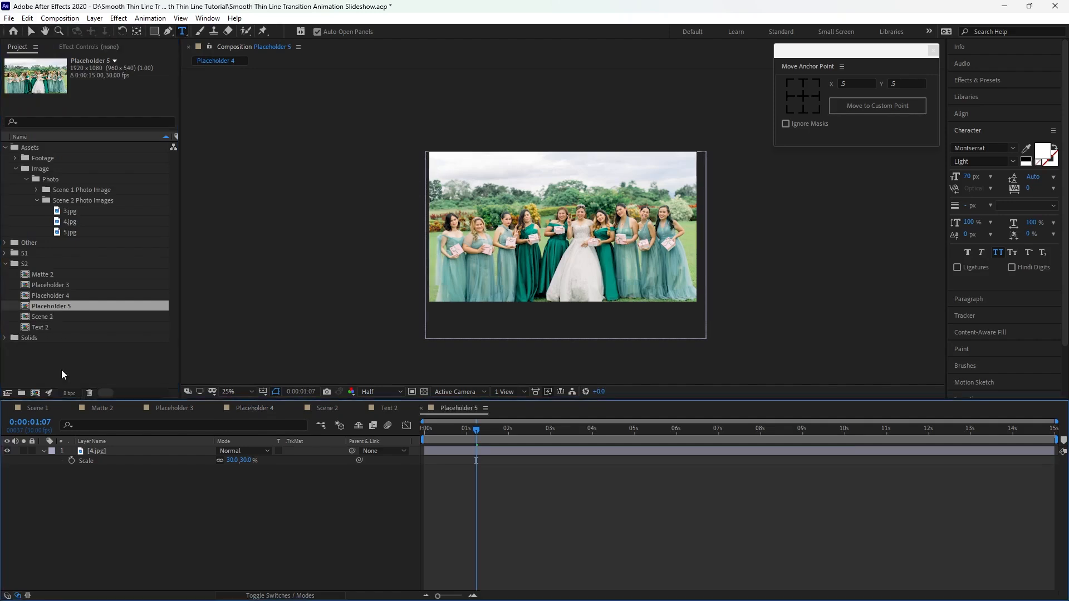
In Placeholder 5, replace the 4.jpg layer with 5.jpg and set its scale to 48%.
{"action": "left_click", "coordinate": [94, 451]}
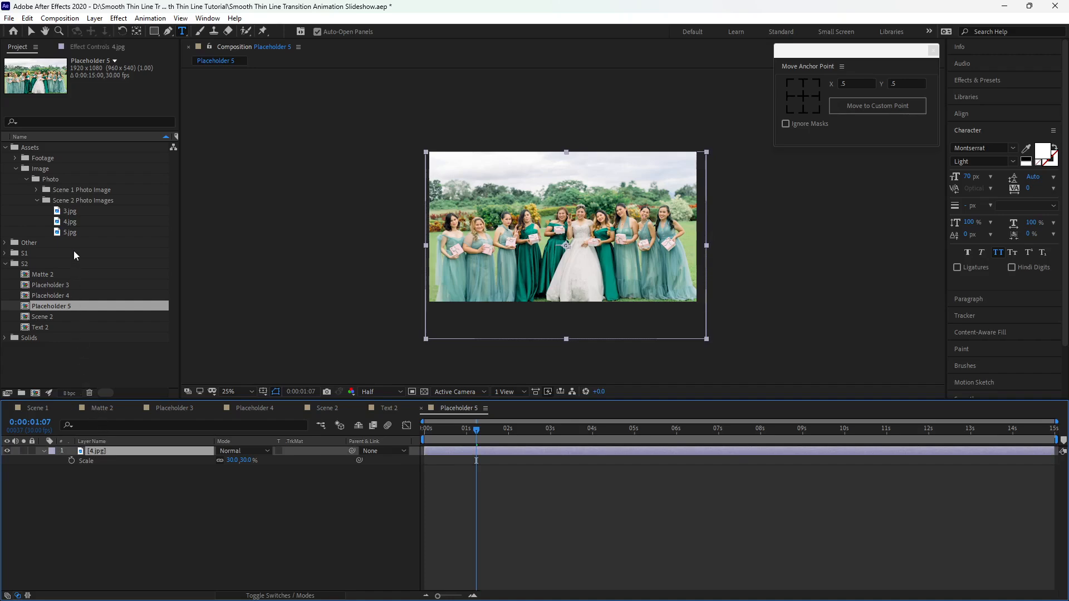
{"action": "left_click_drag", "start_coordinate": [73, 235], "coordinate": [109, 448]}
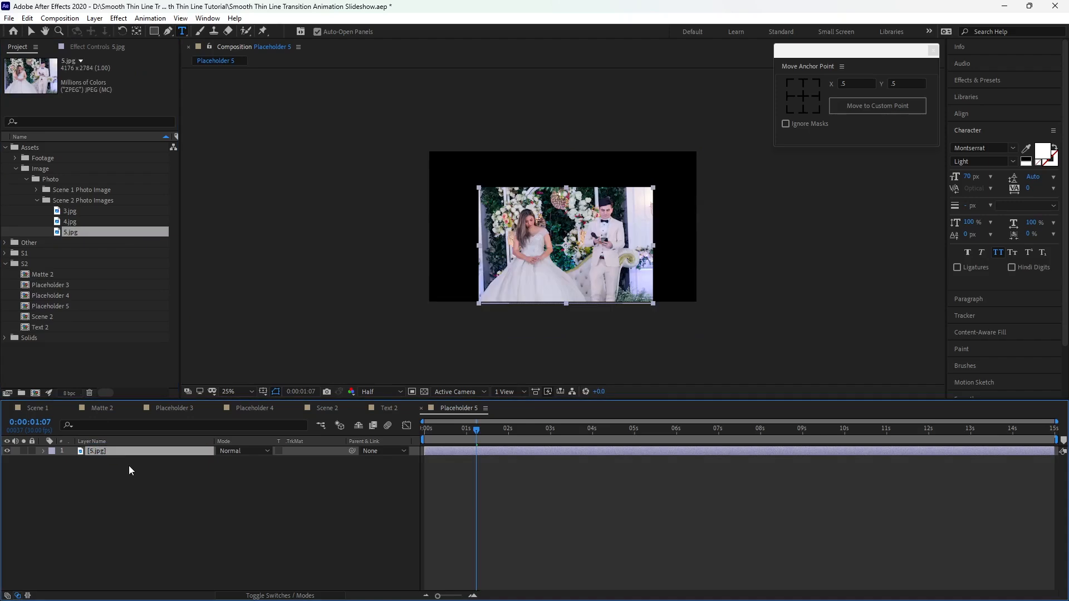
{"action": "key", "text": "s"}
{"action": "type", "text": "48"}
{"action": "key", "text": "Return"}
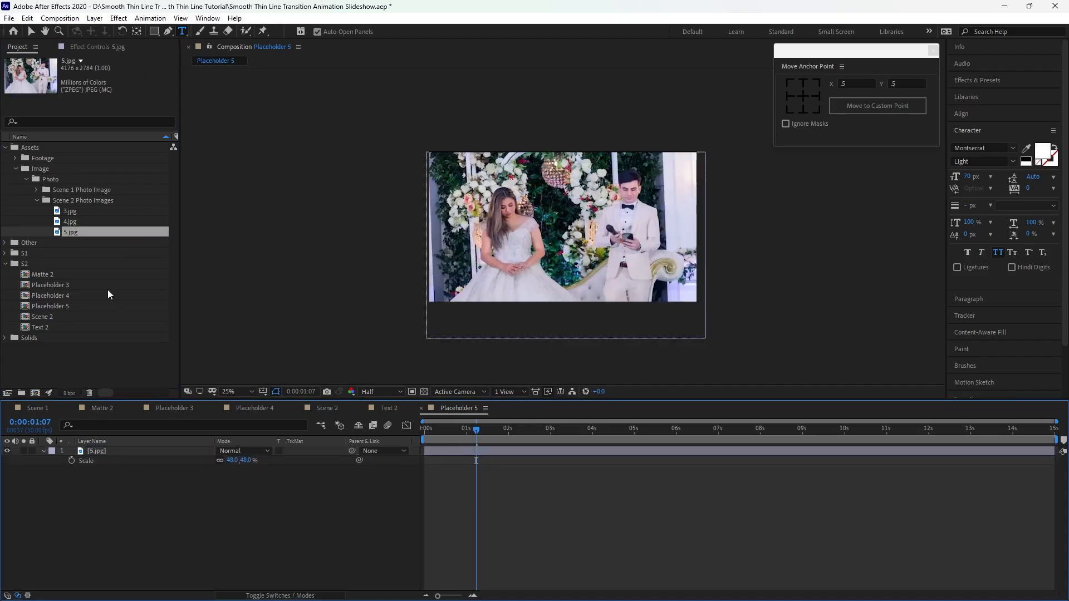
Collapse the Assets folder with its image subfolders and select the S2 folder.
{"action": "left_click", "coordinate": [36, 200]}
{"action": "left_click", "coordinate": [15, 168]}
{"action": "left_click", "coordinate": [5, 147]}
{"action": "left_click", "coordinate": [24, 179]}
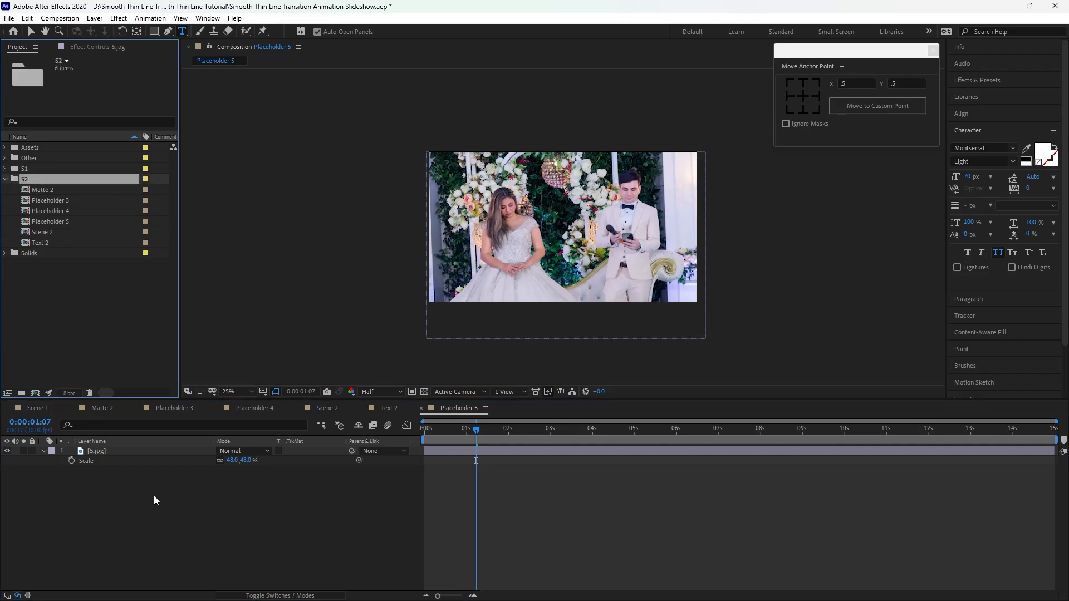
Create a new composition named Shape 2 in the S2 folder, 4000 px wide and 2500 px high.
{"action": "left_click", "coordinate": [153, 495]}
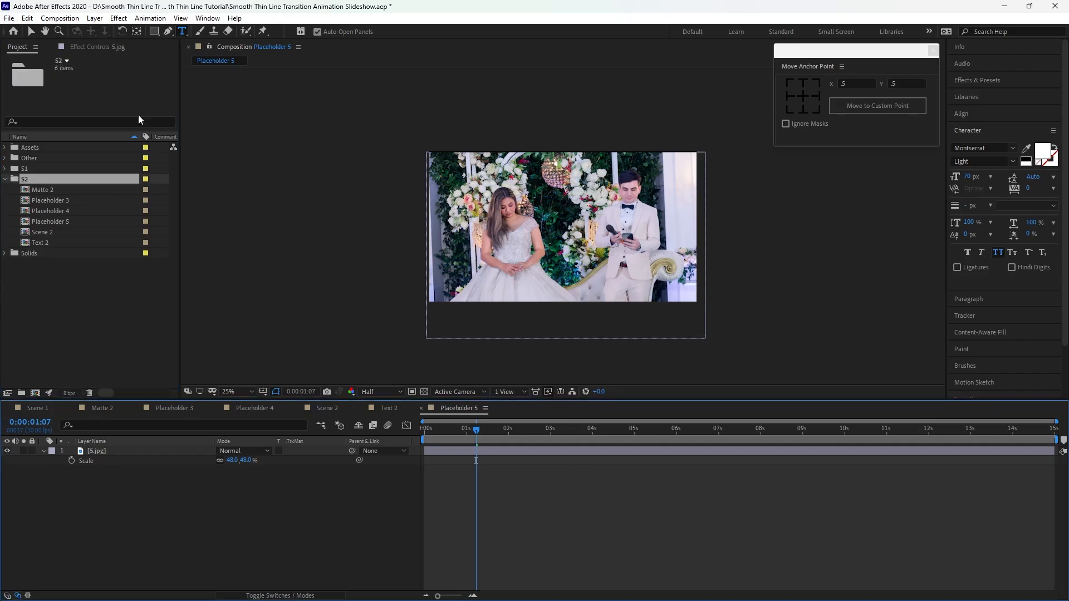
{"action": "left_click", "coordinate": [79, 18]}
{"action": "left_click", "coordinate": [82, 31]}
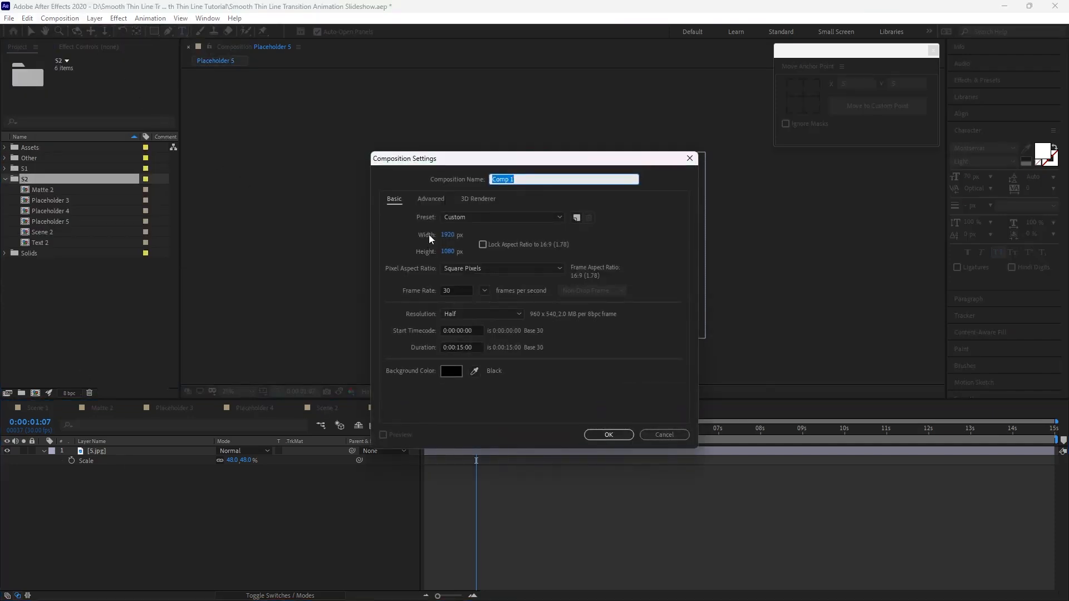
{"action": "type", "text": "Shape 2"}
{"action": "left_click", "coordinate": [448, 235]}
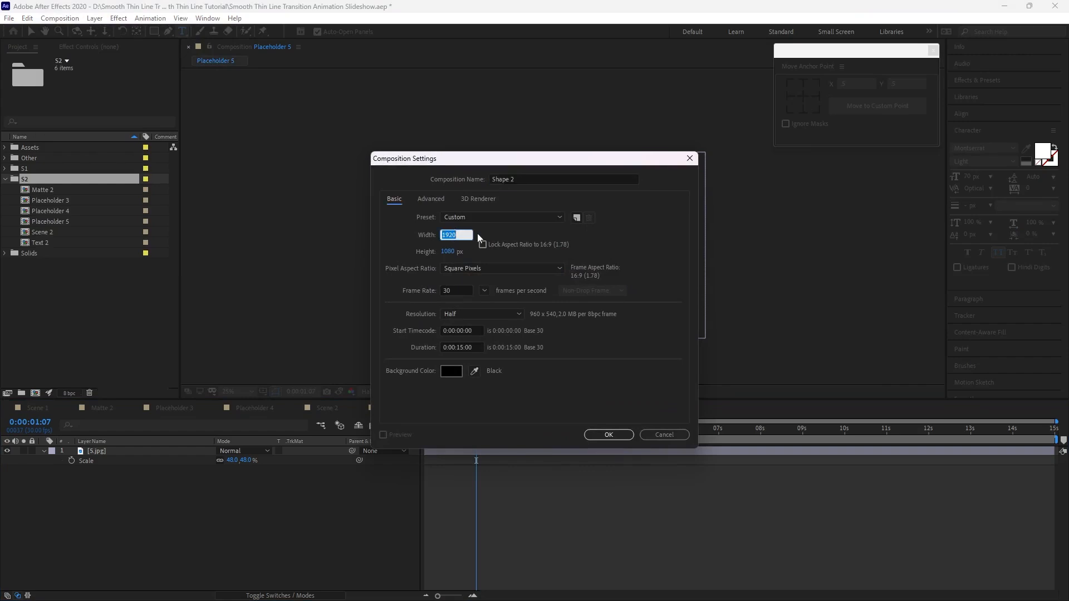
{"action": "type", "text": "4000"}
{"action": "left_click", "coordinate": [447, 251]}
{"action": "type", "text": "2"}
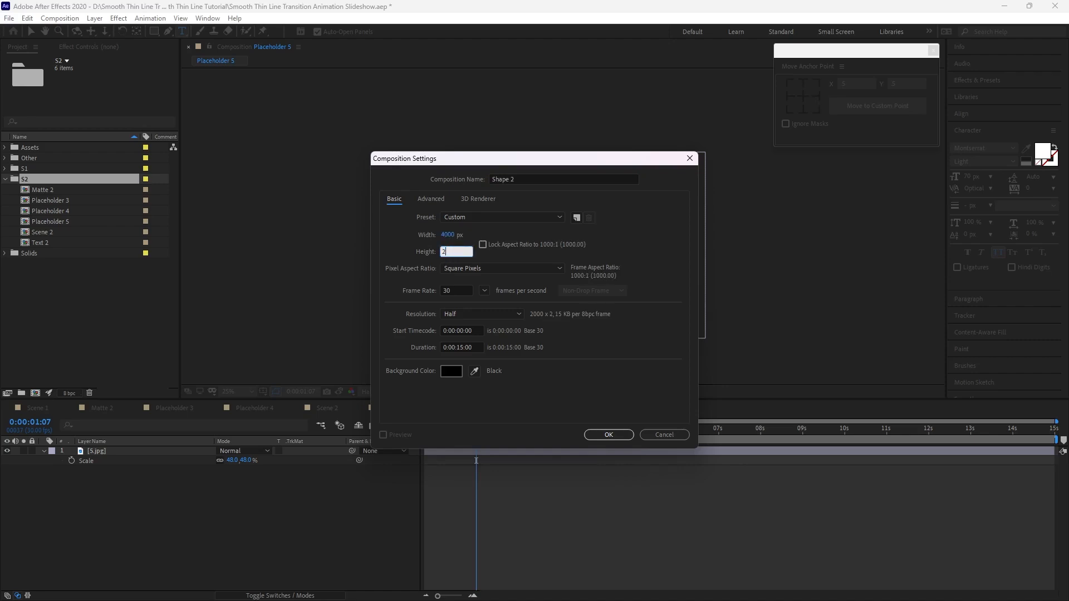
{"action": "type", "text": "500"}
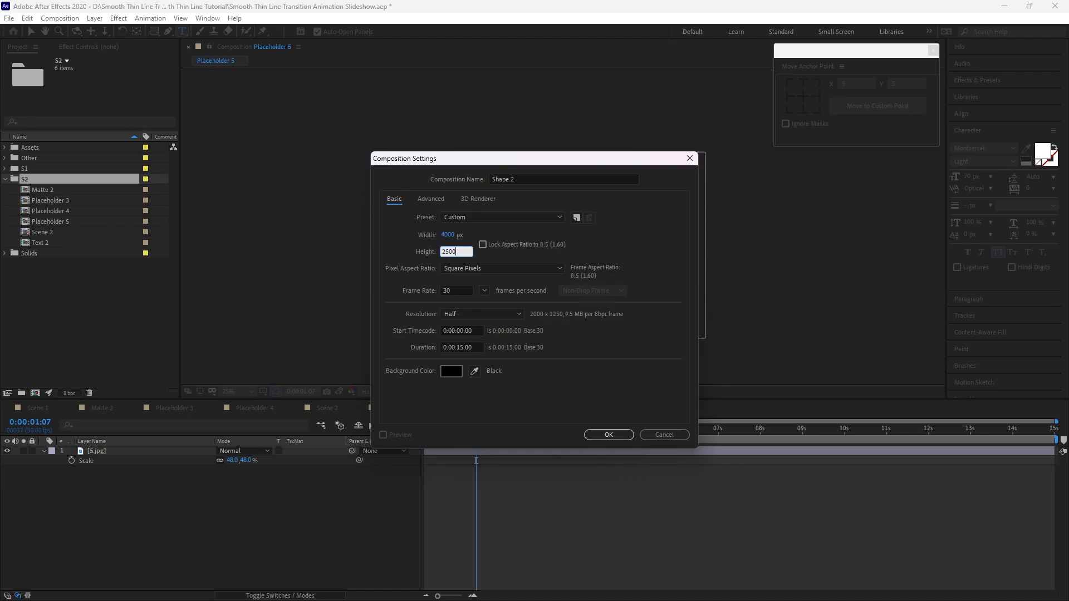
{"action": "left_click", "coordinate": [588, 433]}
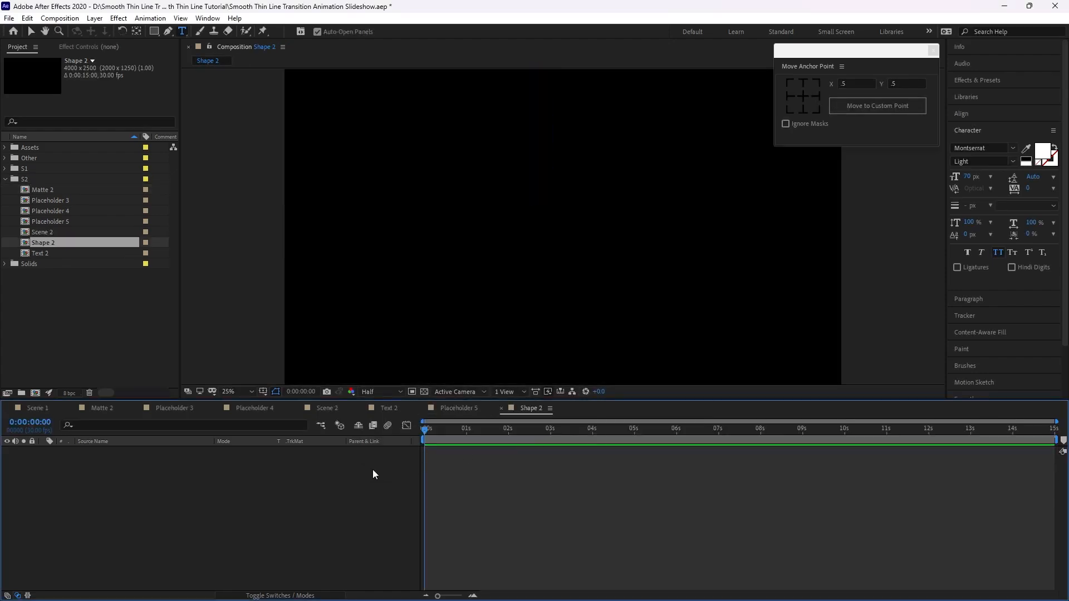
Add a white solid layer named Shape 2 at composition size to the Shape 2 composition.
{"action": "left_click", "coordinate": [95, 20]}
{"action": "mouse_move", "coordinate": [105, 33]}
{"action": "left_click", "coordinate": [284, 43]}
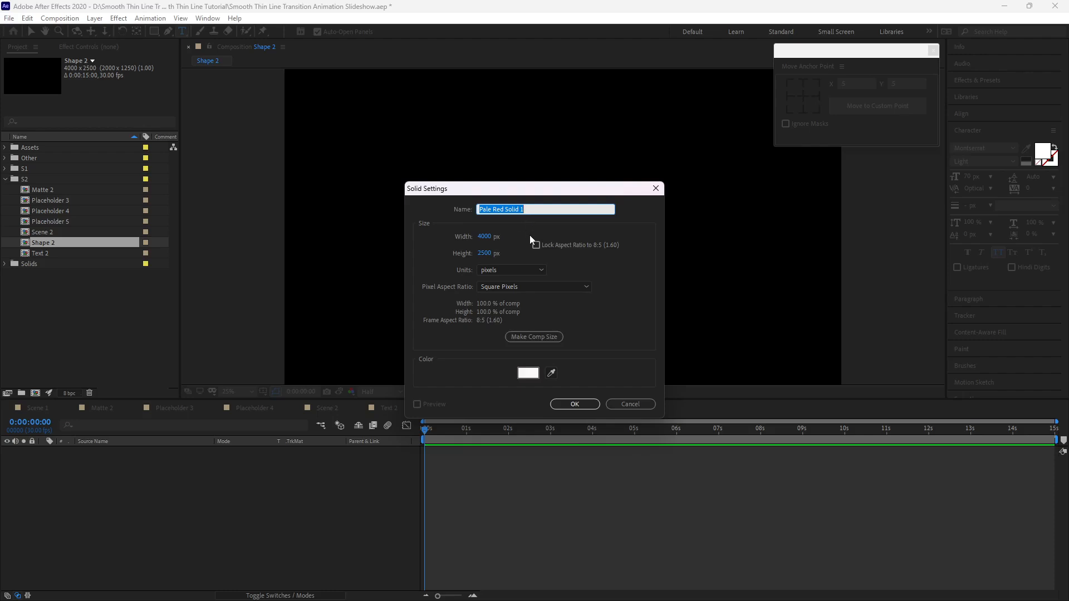
{"action": "type", "text": "Shape 2"}
{"action": "left_click", "coordinate": [549, 341]}
{"action": "left_click", "coordinate": [559, 404]}
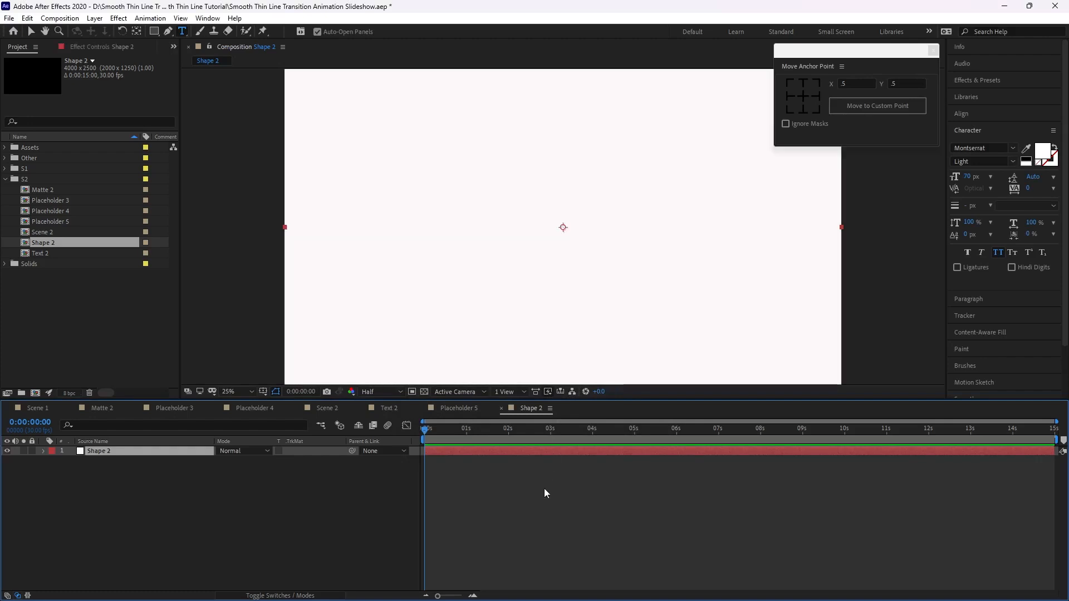
Reveal the Shape 2 layer's Position property and show the title/action safe guides in the composition view.
{"action": "key", "text": "p"}
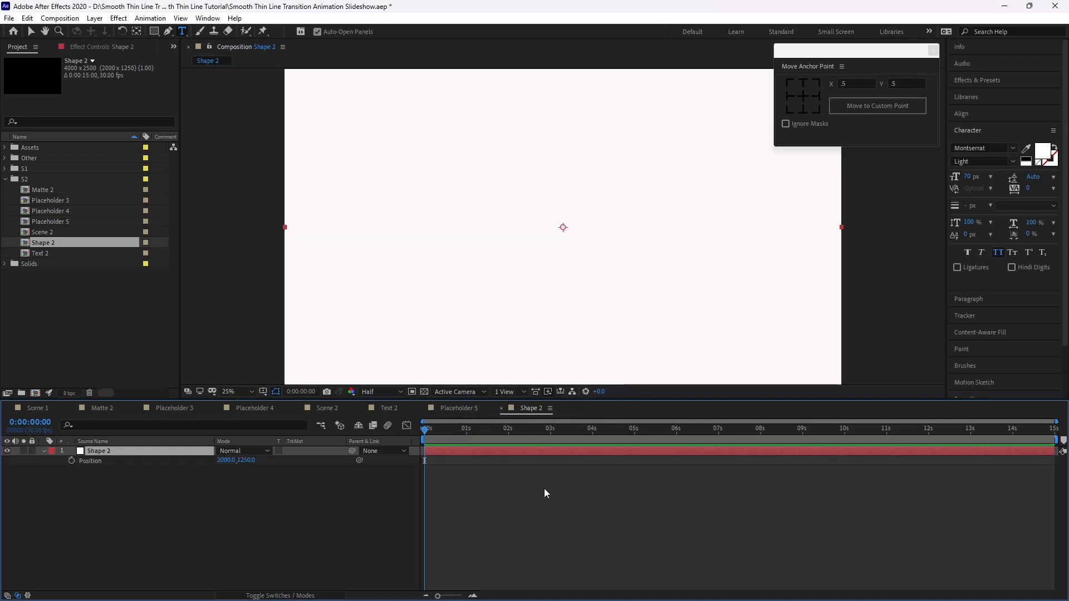
{"action": "left_click", "coordinate": [263, 392]}
{"action": "left_click", "coordinate": [269, 407]}
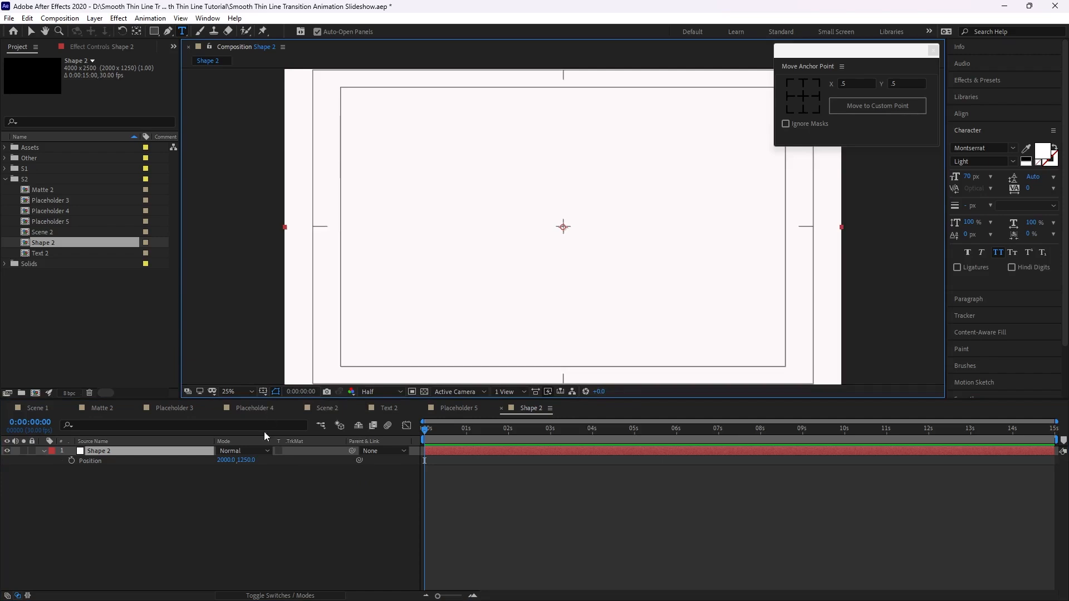
Set the Shape 2 layer's Y position to 0 with a keyframe at 0 seconds and move its anchor point to the middle of its right edge.
{"action": "left_click", "coordinate": [248, 461]}
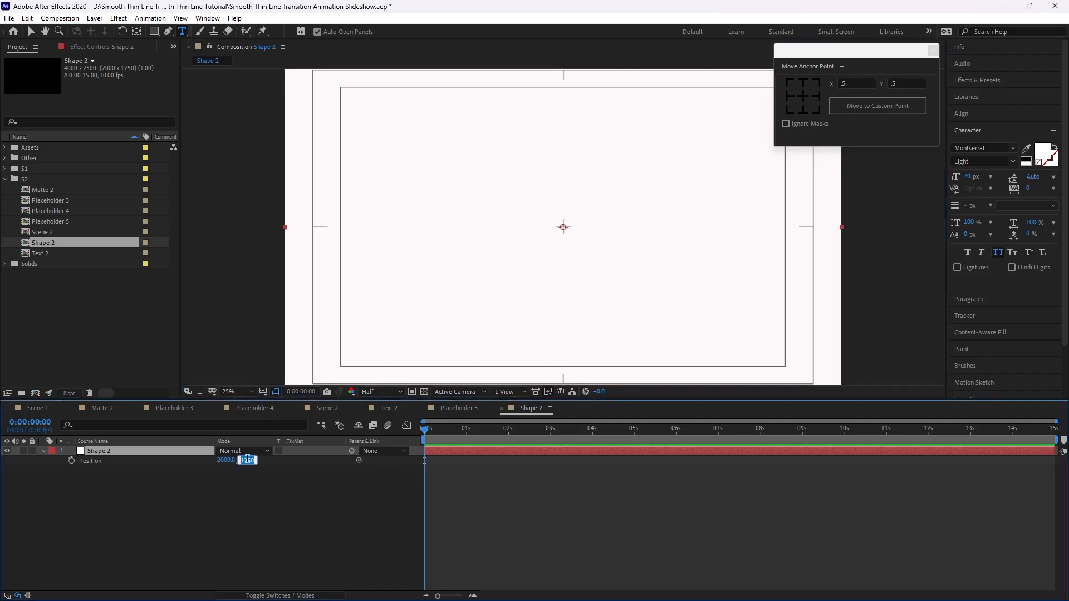
{"action": "type", "text": "0"}
{"action": "left_click", "coordinate": [71, 461]}
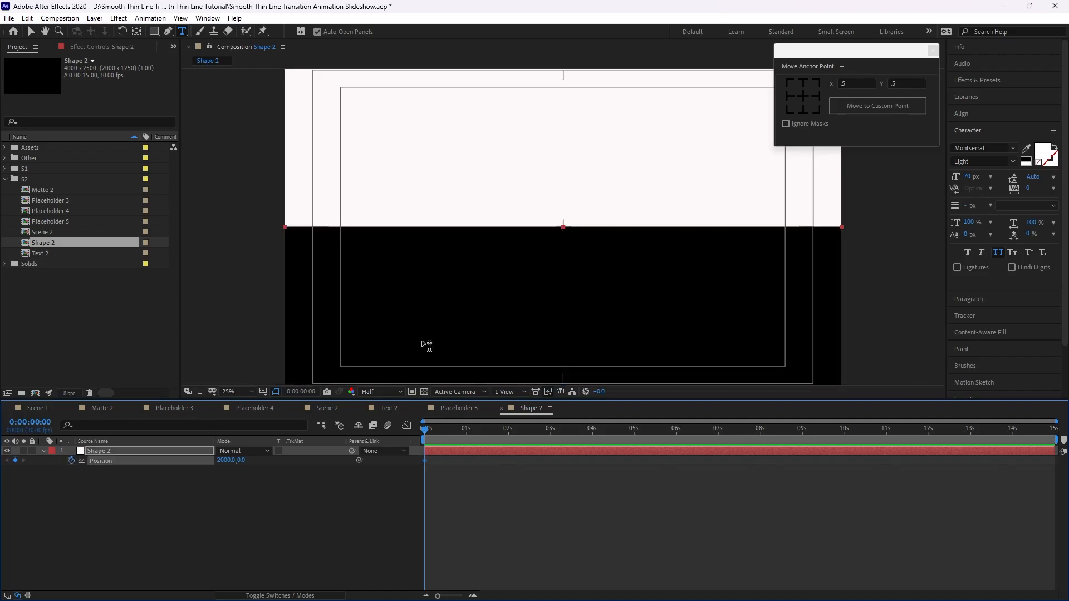
{"action": "left_click", "coordinate": [815, 96]}
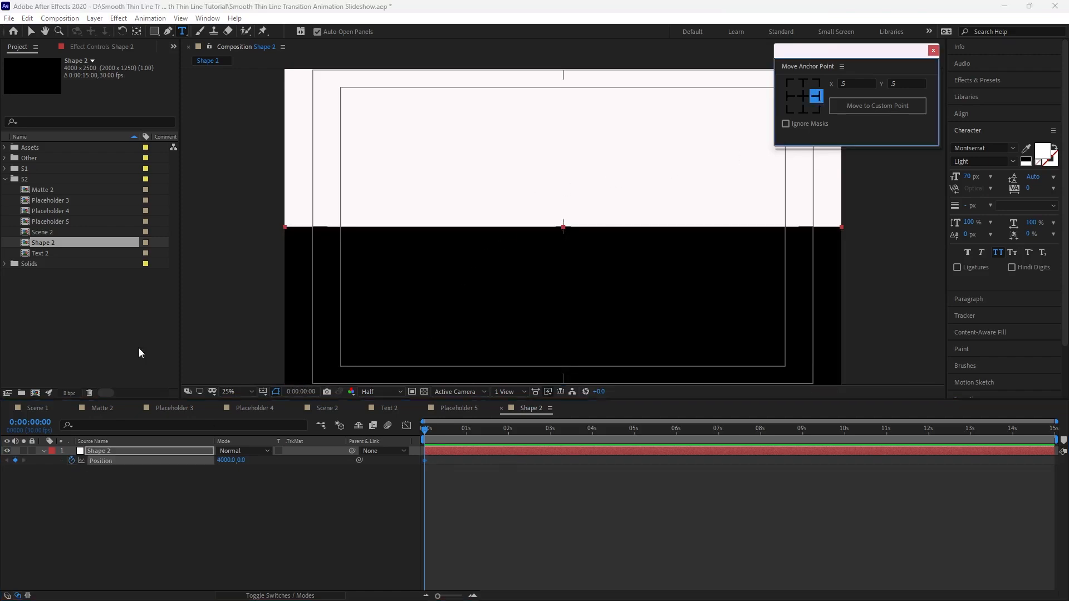
Apply Polar Coordinates to the Shape 2 layer with Rect to Polar conversion and keyframe its interpolation at 0 seconds.
{"action": "left_click", "coordinate": [132, 453]}
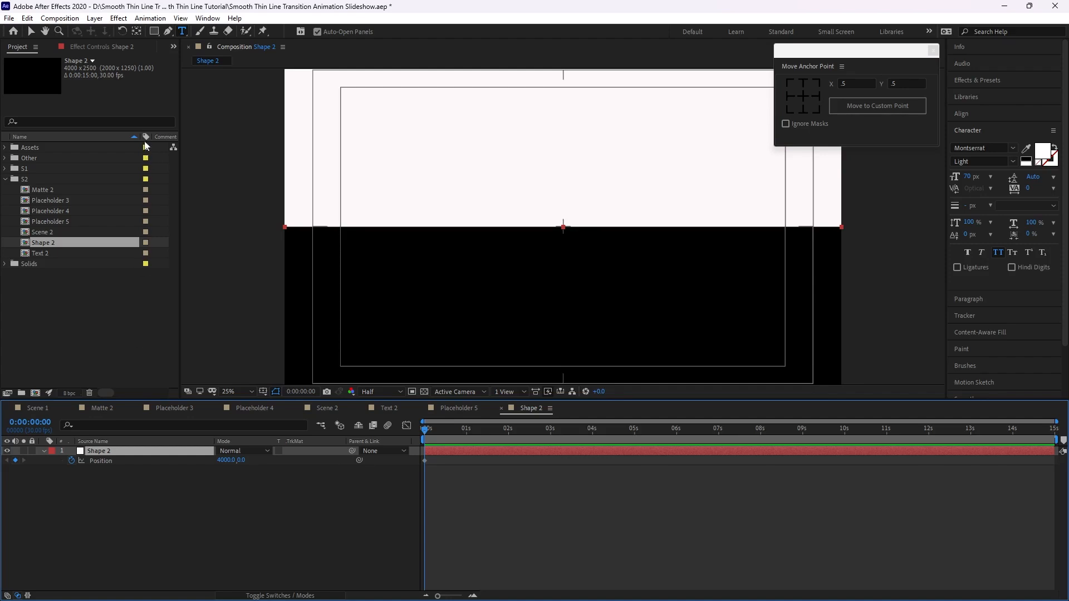
{"action": "left_click", "coordinate": [121, 19]}
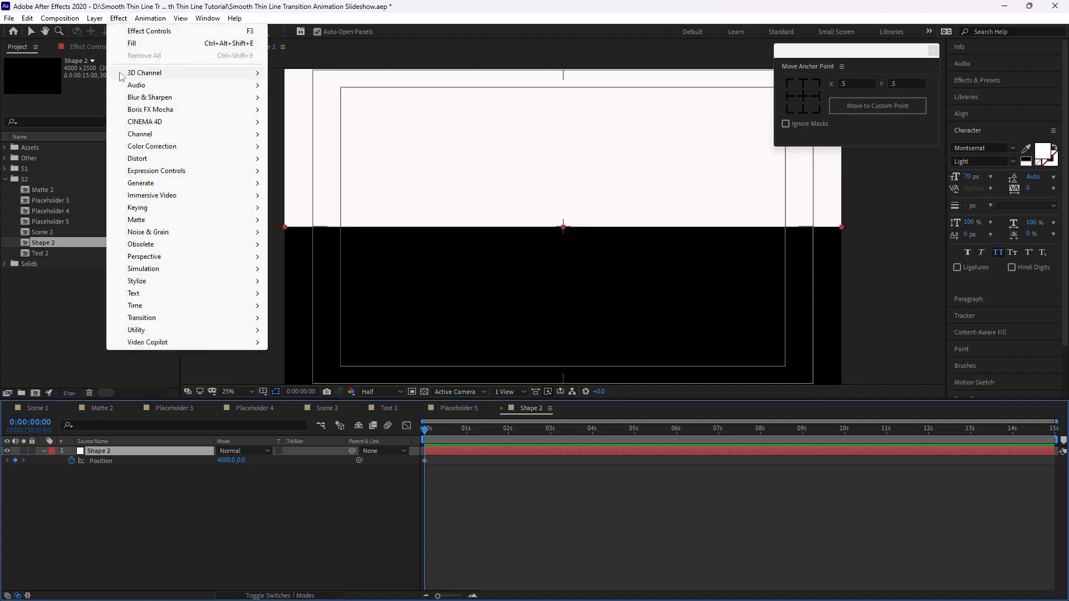
{"action": "mouse_move", "coordinate": [223, 159]}
{"action": "left_click", "coordinate": [309, 459]}
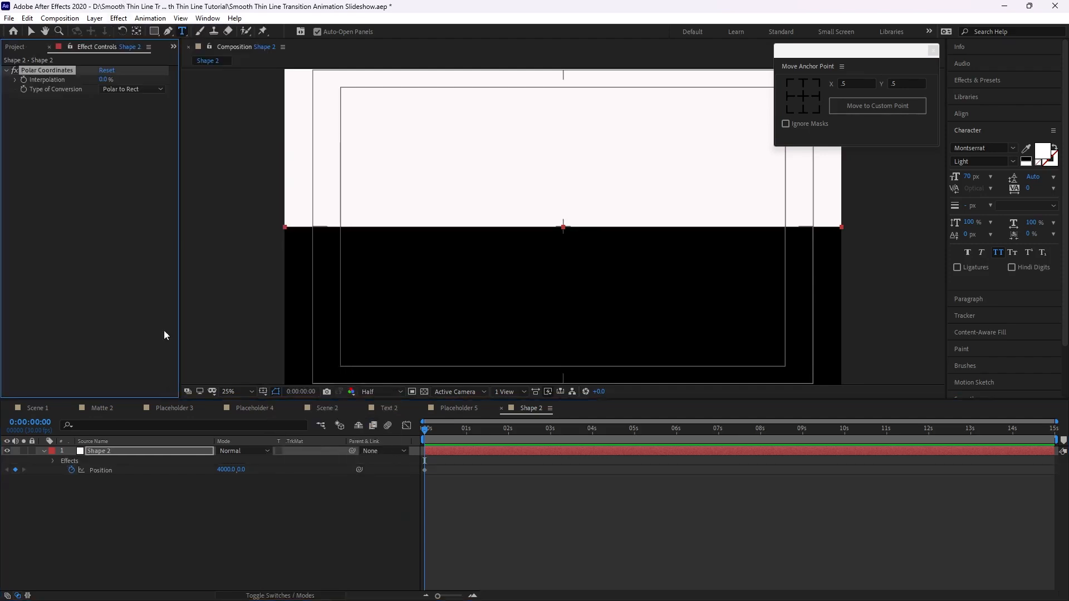
{"action": "left_click", "coordinate": [128, 88]}
{"action": "left_click", "coordinate": [136, 110]}
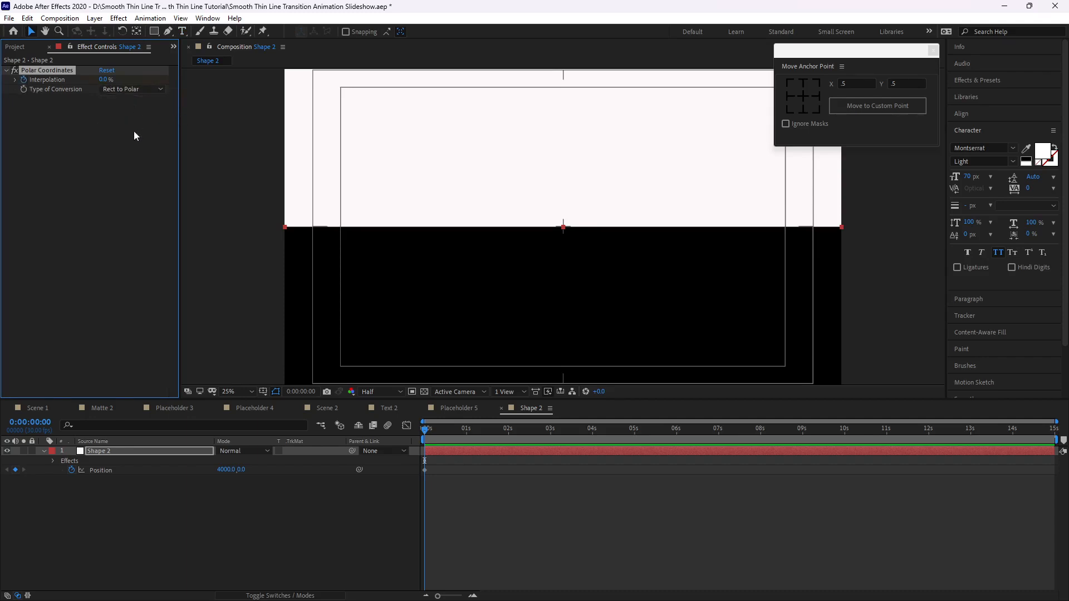
At 2 seconds, set the Shape 2 layer's X position to 6853 and the Polar Coordinates interpolation to 100%.
{"action": "left_click", "coordinate": [509, 432]}
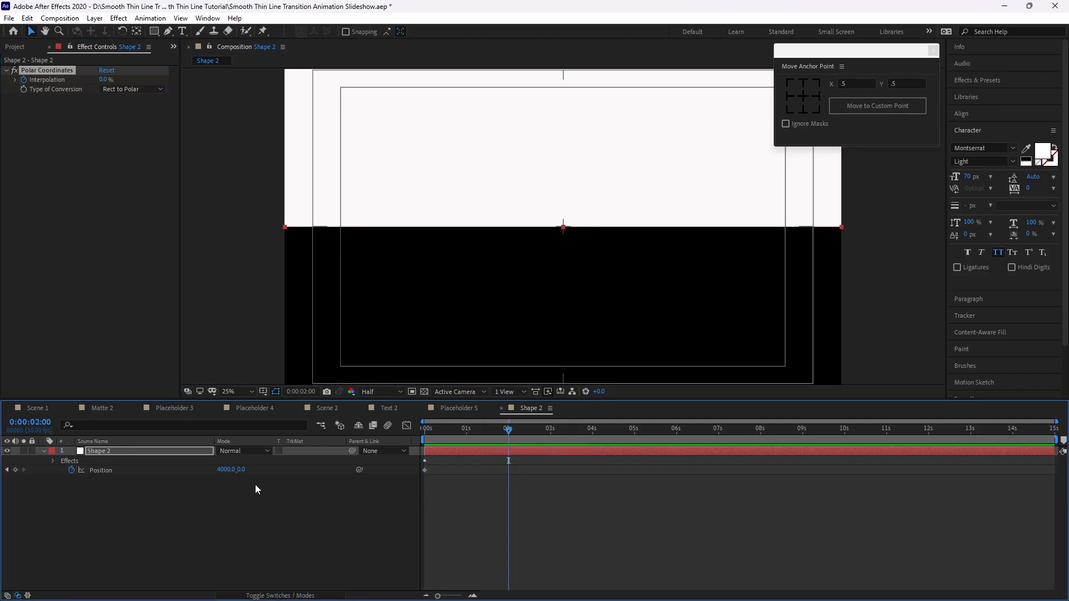
{"action": "left_click", "coordinate": [227, 476]}
{"action": "type", "text": "6853"}
{"action": "left_click", "coordinate": [103, 79]}
{"action": "type", "text": "100"}
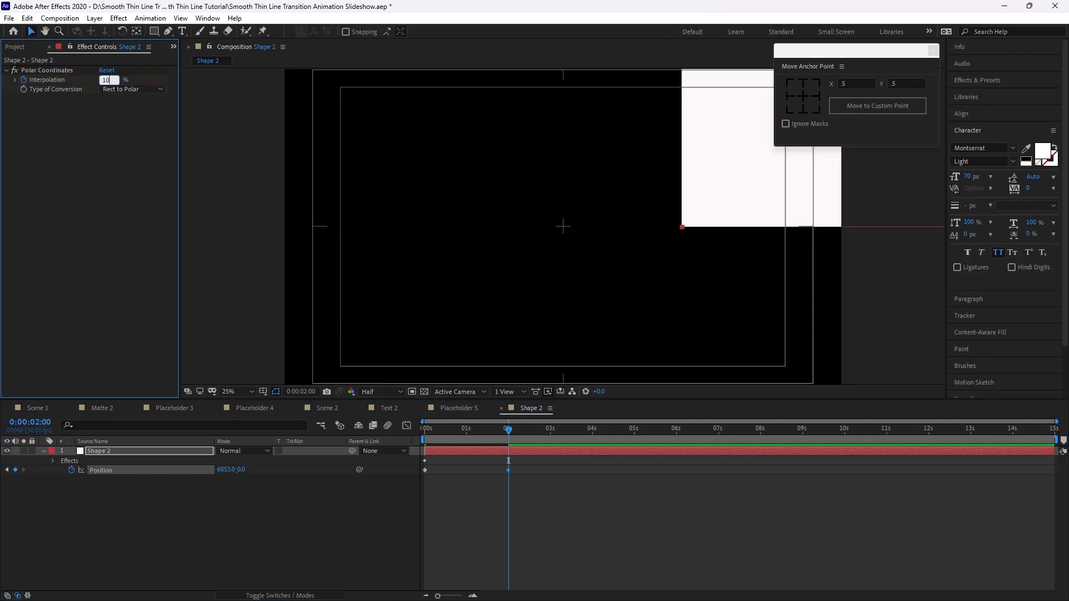
{"action": "key", "text": "Return"}
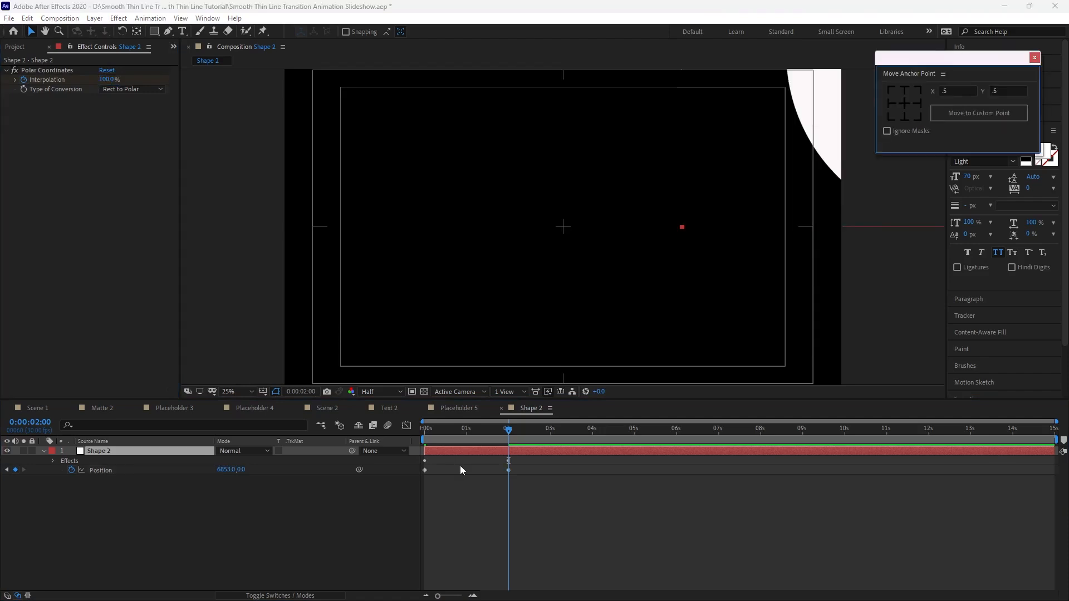
Apply Easy Ease In to the Shape 2 layer's Position keyframe at 2 seconds.
{"action": "right_click", "coordinate": [509, 470]}
{"action": "mouse_move", "coordinate": [629, 467]}
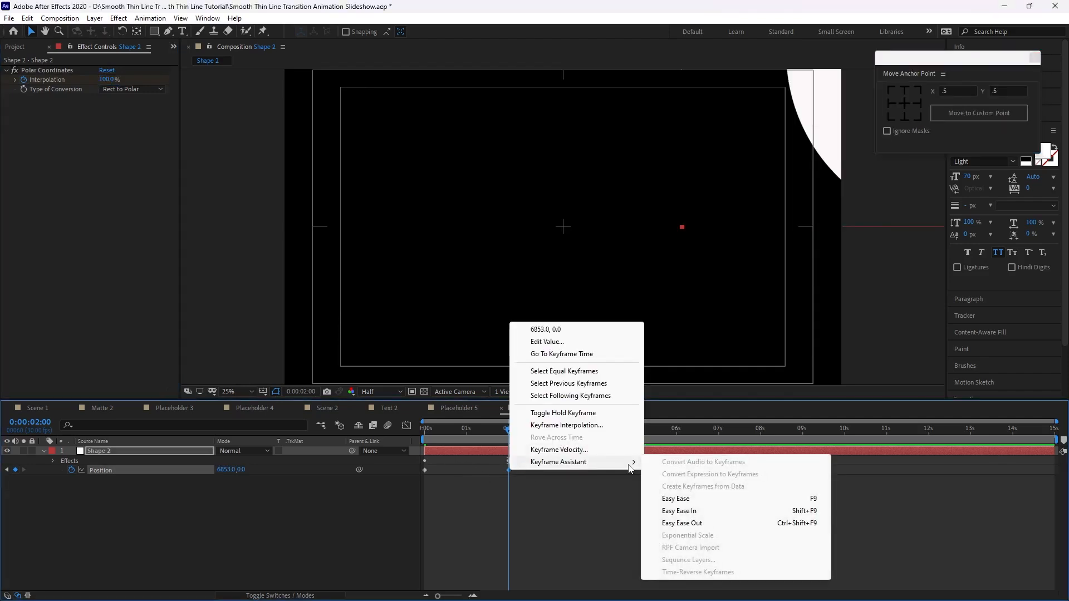
{"action": "left_click", "coordinate": [679, 511]}
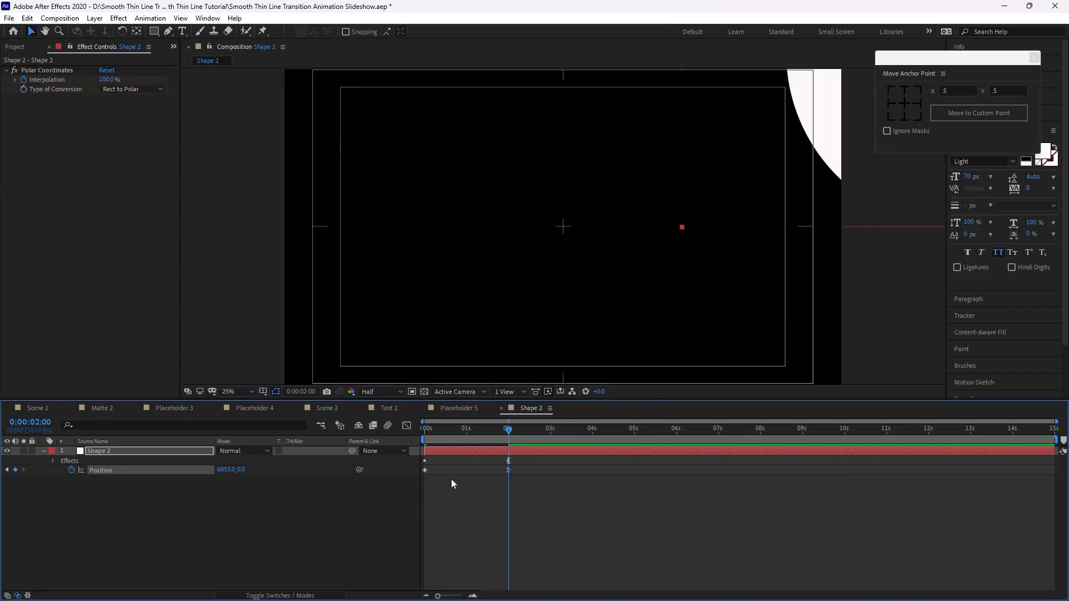
Apply Easy Ease Out to the Shape 2 layer's Position keyframe at 0 seconds.
{"action": "right_click", "coordinate": [426, 470]}
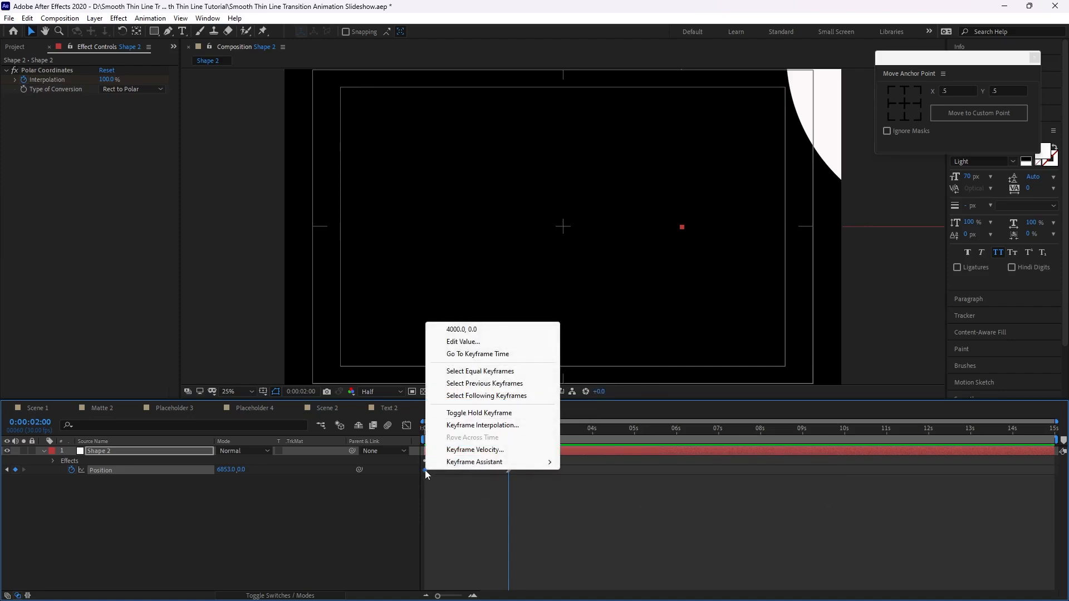
{"action": "mouse_move", "coordinate": [468, 462]}
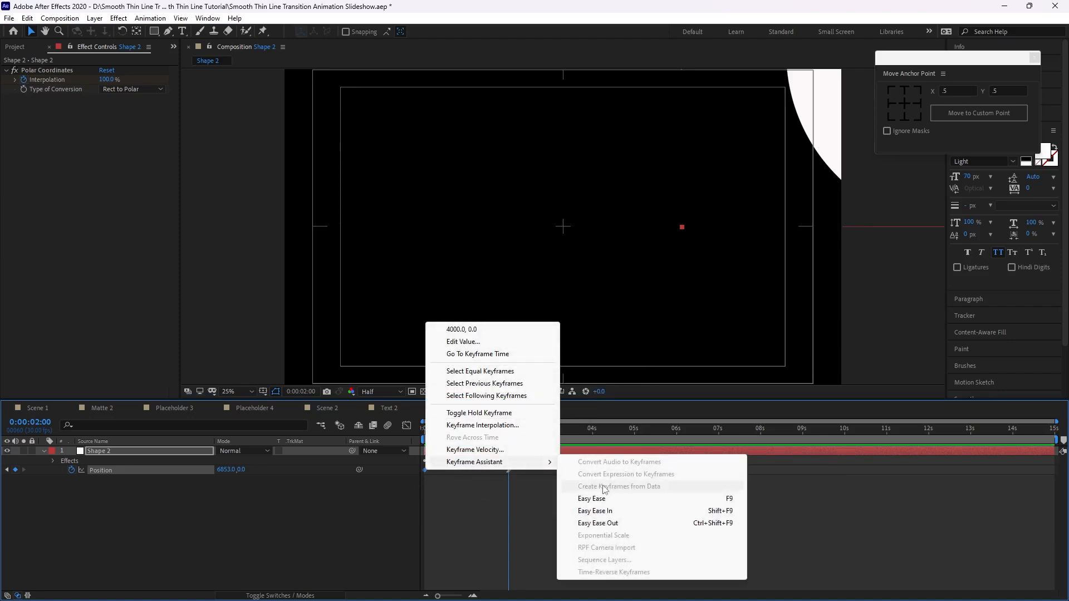
{"action": "left_click", "coordinate": [679, 527]}
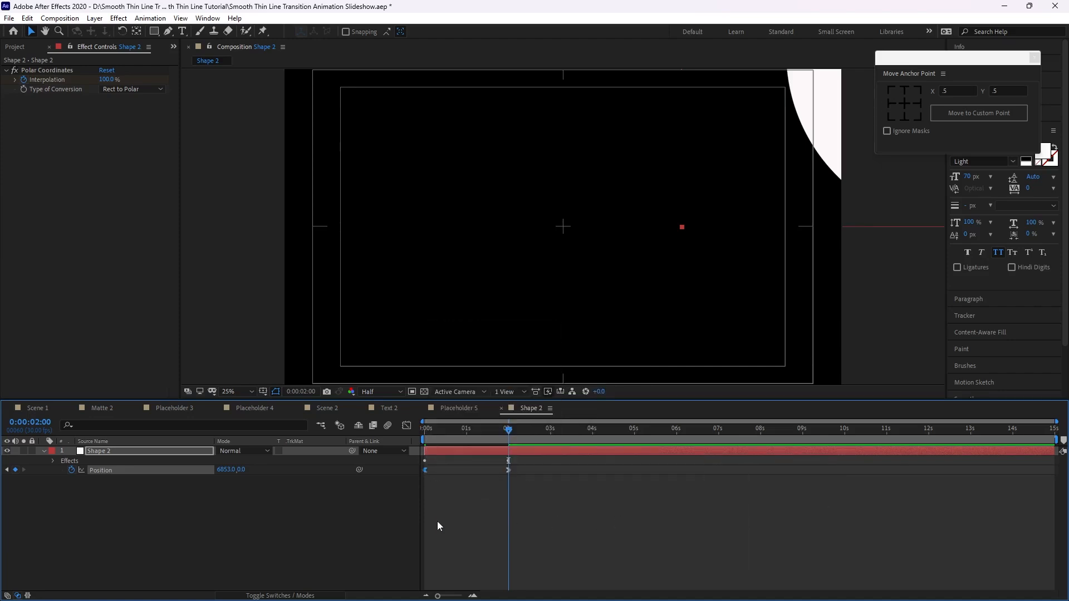
Pre-compose the Shape 2 layer as Shape 2 Comp 1, moving all attributes into the new composition.
{"action": "left_click", "coordinate": [178, 450]}
{"action": "right_click", "coordinate": [178, 450]}
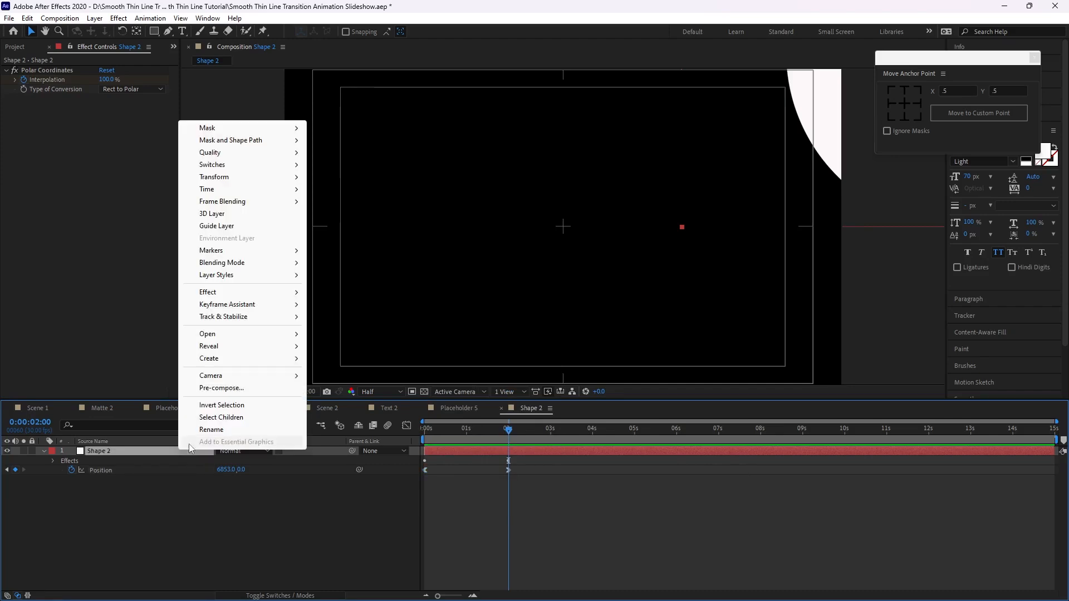
{"action": "left_click", "coordinate": [240, 406]}
{"action": "left_click", "coordinate": [440, 312]}
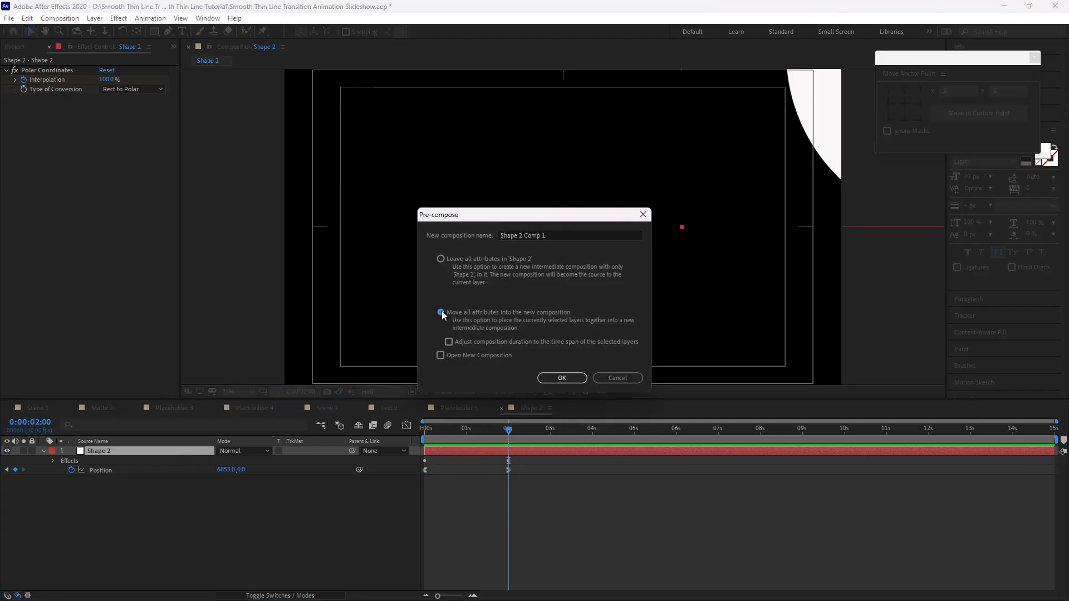
{"action": "left_click", "coordinate": [564, 379]}
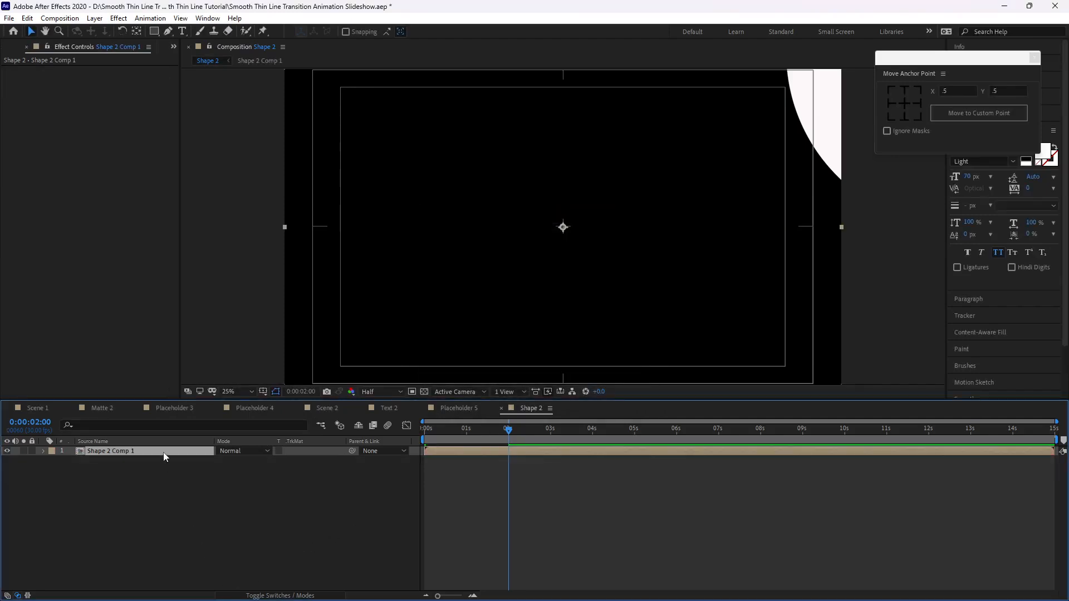
Duplicate the Shape 2 Comp 1 layer and set the upper copy's Y position to 1247.
{"action": "left_click", "coordinate": [27, 18]}
{"action": "left_click", "coordinate": [61, 165]}
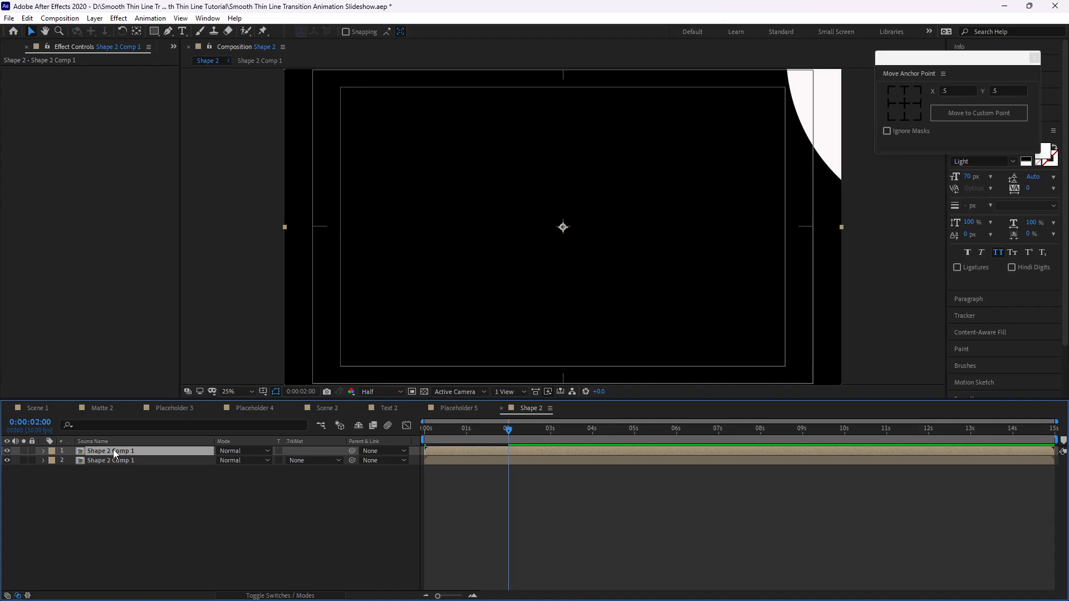
{"action": "key", "text": "p"}
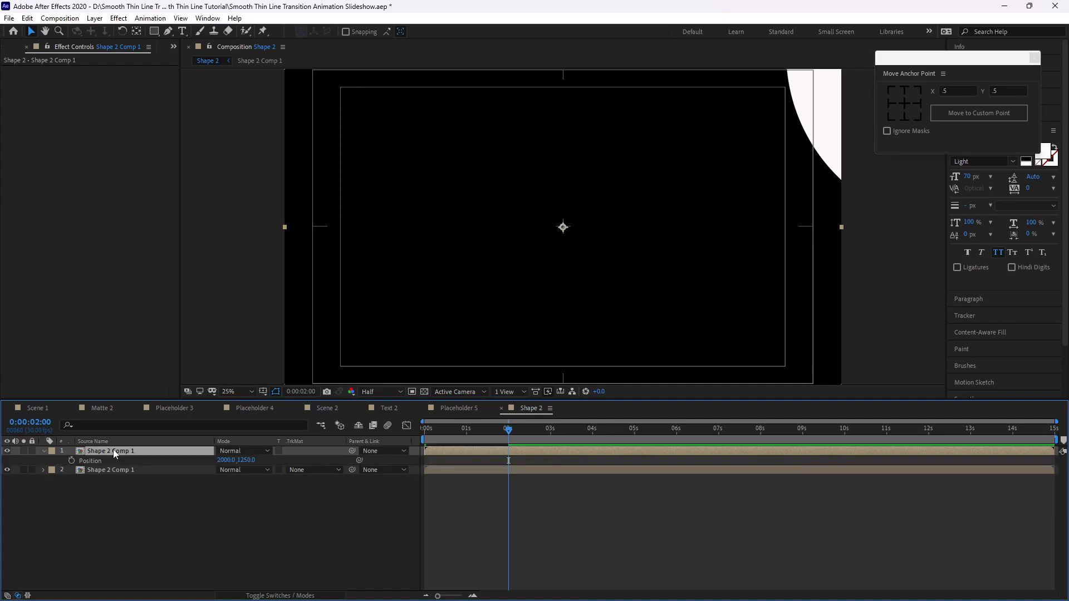
{"action": "left_click", "coordinate": [240, 461]}
{"action": "type", "text": "1"}
{"action": "type", "text": "245"}
Set the upper Shape 2 Comp 1 layer's blending mode to Silhouette Alpha and scrub back to the start to check the line.
{"action": "left_click", "coordinate": [267, 452]}
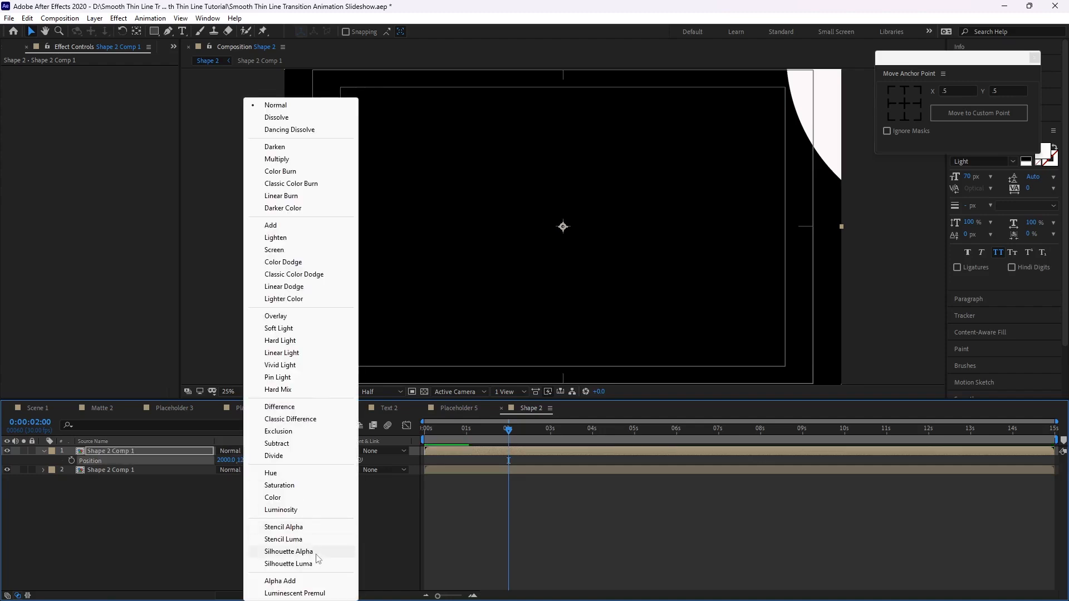
{"action": "left_click", "coordinate": [315, 552]}
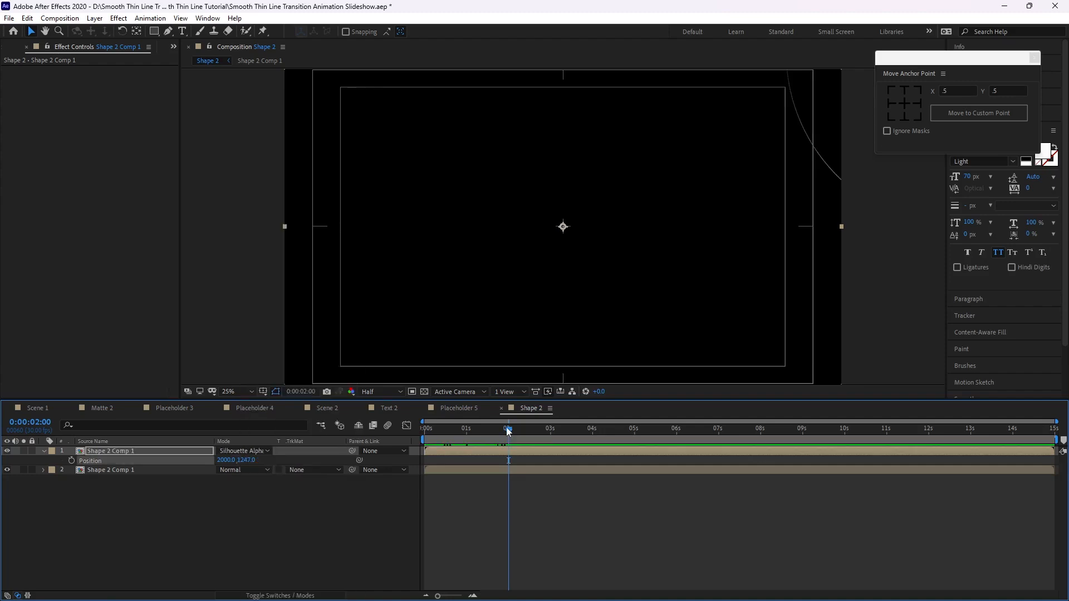
{"action": "left_click_drag", "start_coordinate": [507, 431], "coordinate": [426, 476]}
In the Scene 2 composition, replace the Placeholder 1 layer with Placeholder 3 from the S2 folder.
{"action": "left_click", "coordinate": [334, 409]}
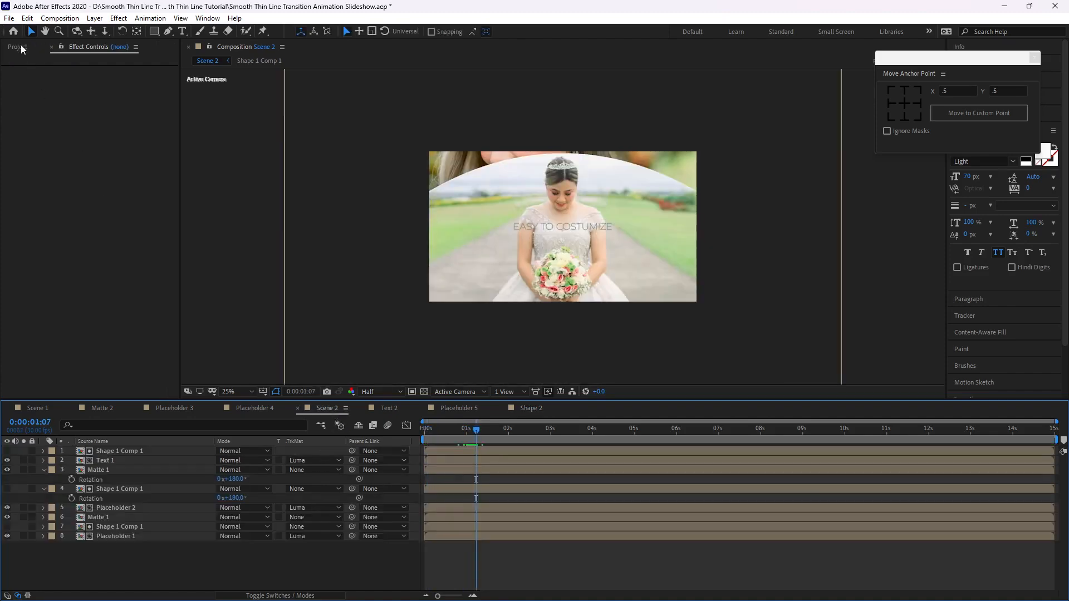
{"action": "left_click", "coordinate": [22, 46]}
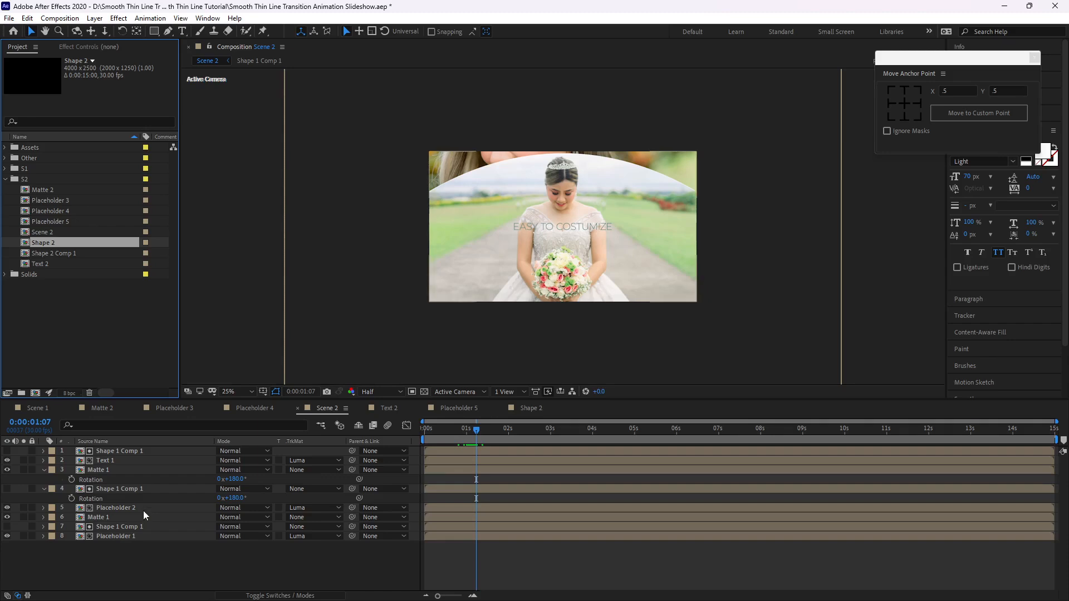
{"action": "left_click", "coordinate": [149, 536]}
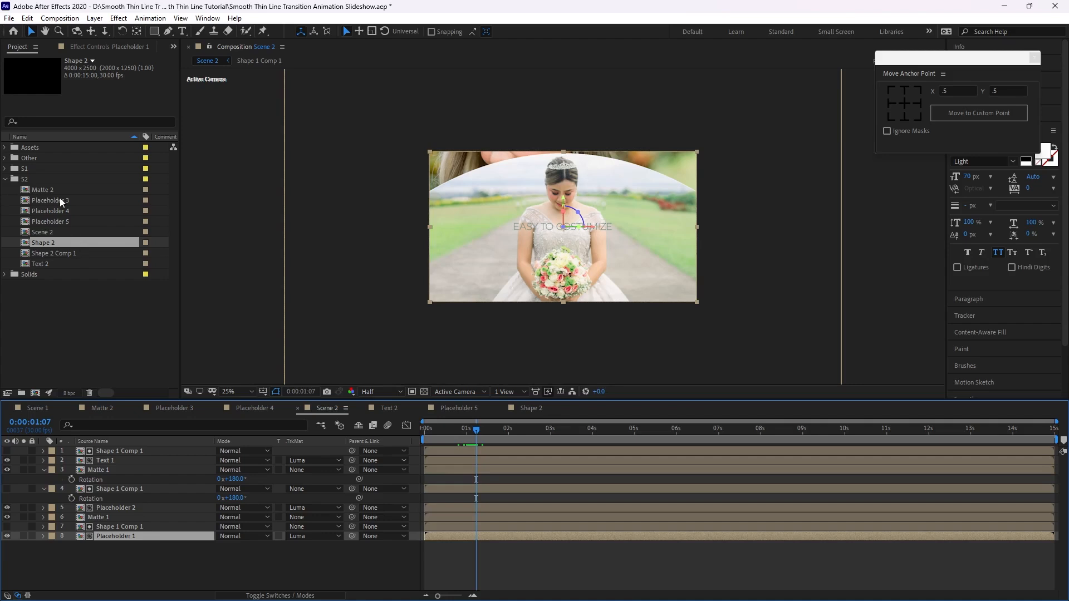
{"action": "left_click_drag", "start_coordinate": [61, 202], "coordinate": [102, 534]}
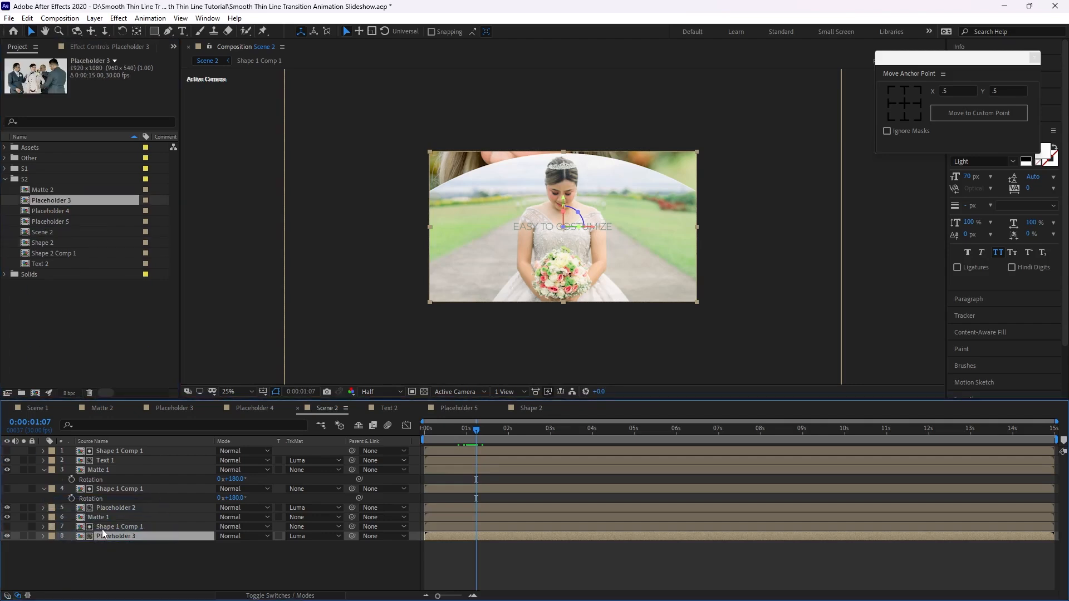
Replace the Shape 1 Comp 1 layer above Placeholder 3 with Shape 2 Comp 1, and the lower Matte 1 layer with Matte 2.
{"action": "left_click", "coordinate": [102, 529]}
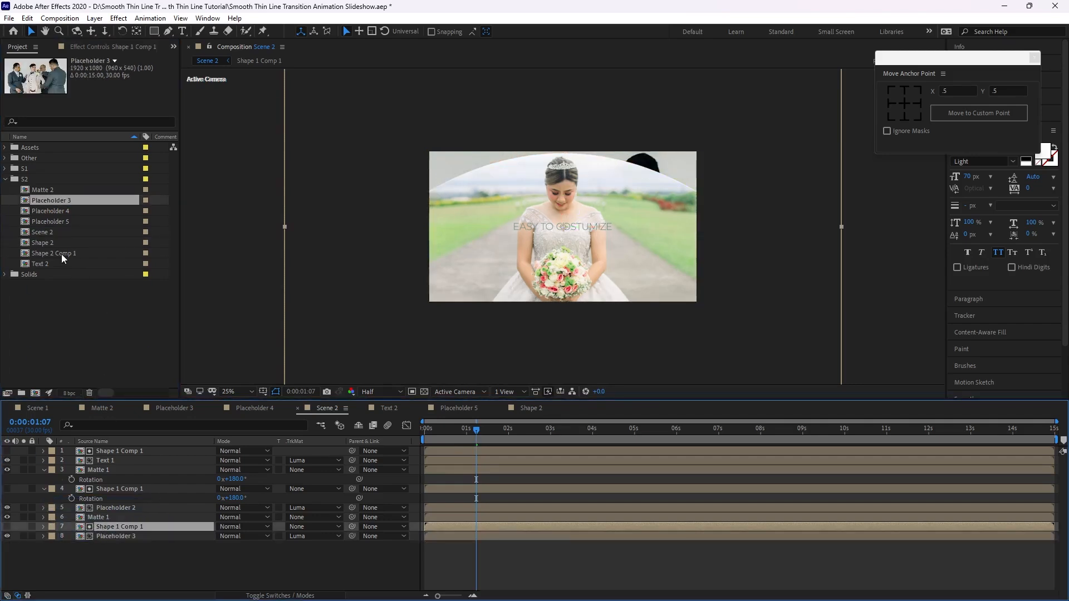
{"action": "left_click_drag", "start_coordinate": [63, 257], "coordinate": [102, 530]}
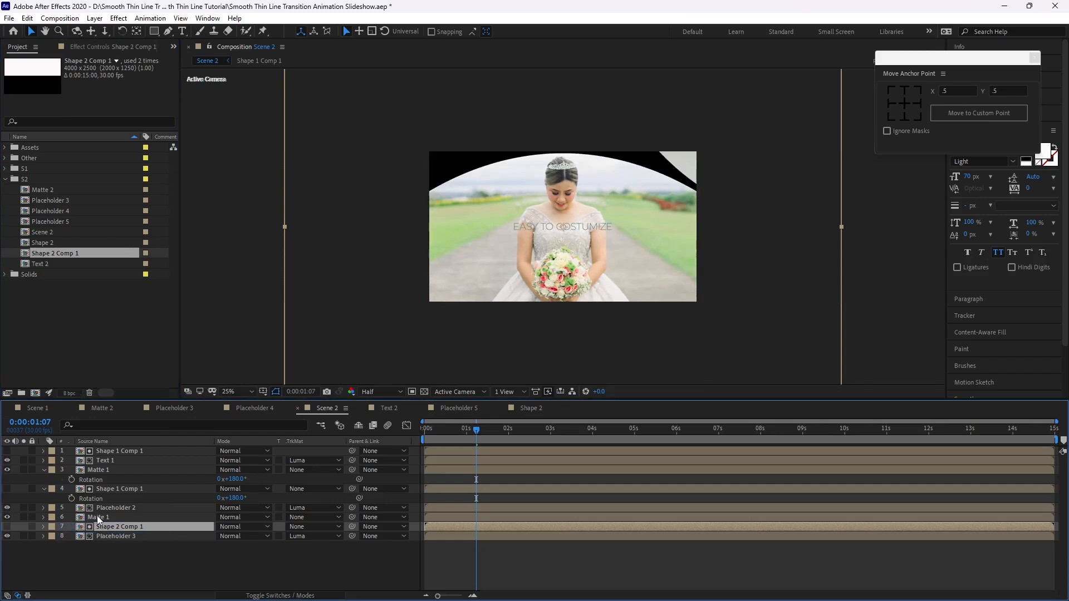
{"action": "left_click", "coordinate": [97, 516]}
{"action": "left_click_drag", "start_coordinate": [48, 192], "coordinate": [105, 520]}
Replace the Placeholder 2 layer with Placeholder 4, and the Shape 1 Comp 1 layer directly above it with Shape 2 Comp 1.
{"action": "left_click", "coordinate": [105, 510]}
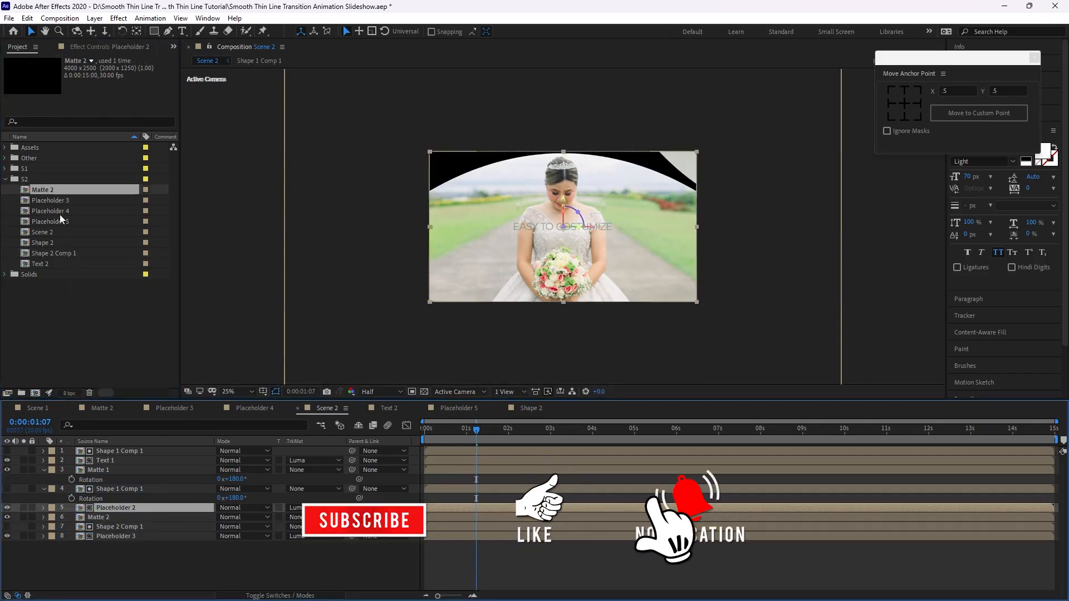
{"action": "left_click_drag", "start_coordinate": [60, 212], "coordinate": [112, 509]}
{"action": "left_click", "coordinate": [119, 489]}
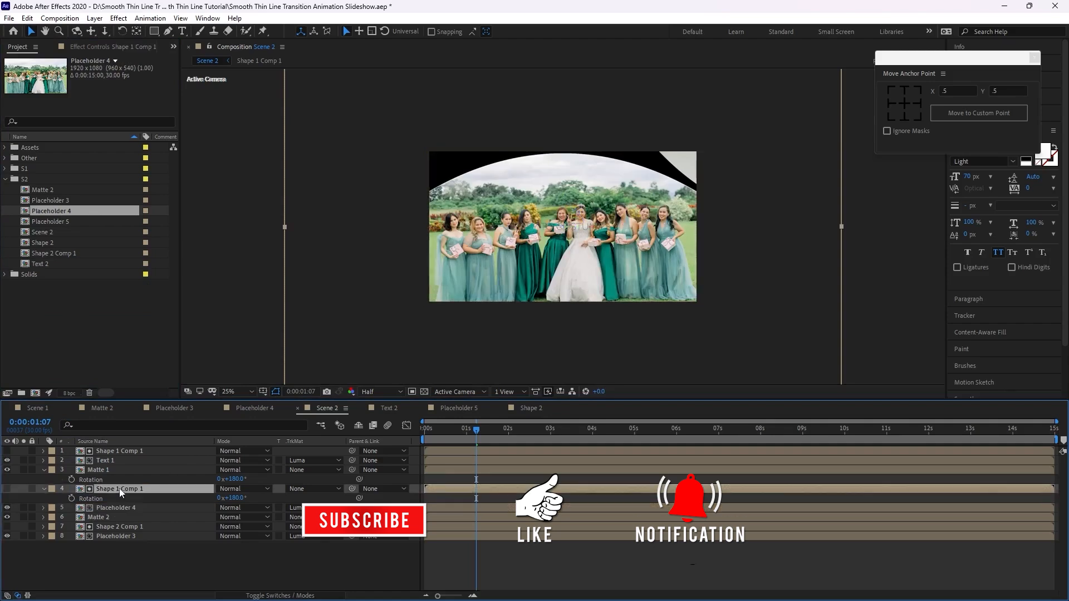
{"action": "left_click_drag", "start_coordinate": [59, 254], "coordinate": [112, 489]}
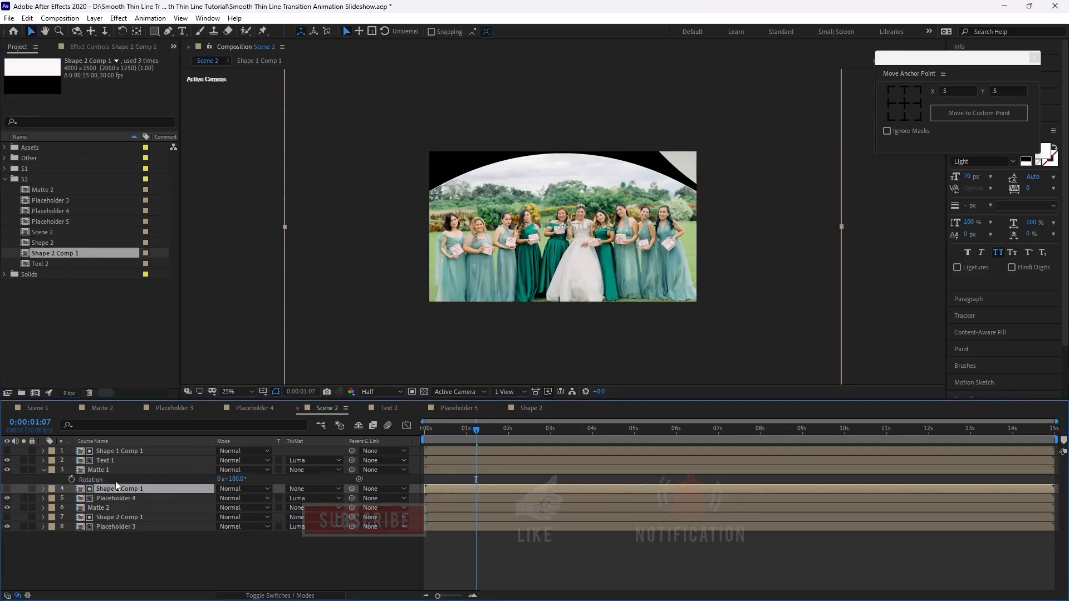
Replace the remaining Matte 1 layer with Matte 2 and the Text 1 layer with Text 2.
{"action": "left_click", "coordinate": [109, 469]}
{"action": "left_click_drag", "start_coordinate": [55, 192], "coordinate": [116, 472]}
{"action": "left_click", "coordinate": [112, 460]}
{"action": "left_click_drag", "start_coordinate": [61, 264], "coordinate": [112, 462]}
Replace the topmost Shape 1 Comp 1 layer with Shape 2 Comp 1 and add Placeholder 5 as the bottom layer of Scene 2.
{"action": "left_click", "coordinate": [107, 452]}
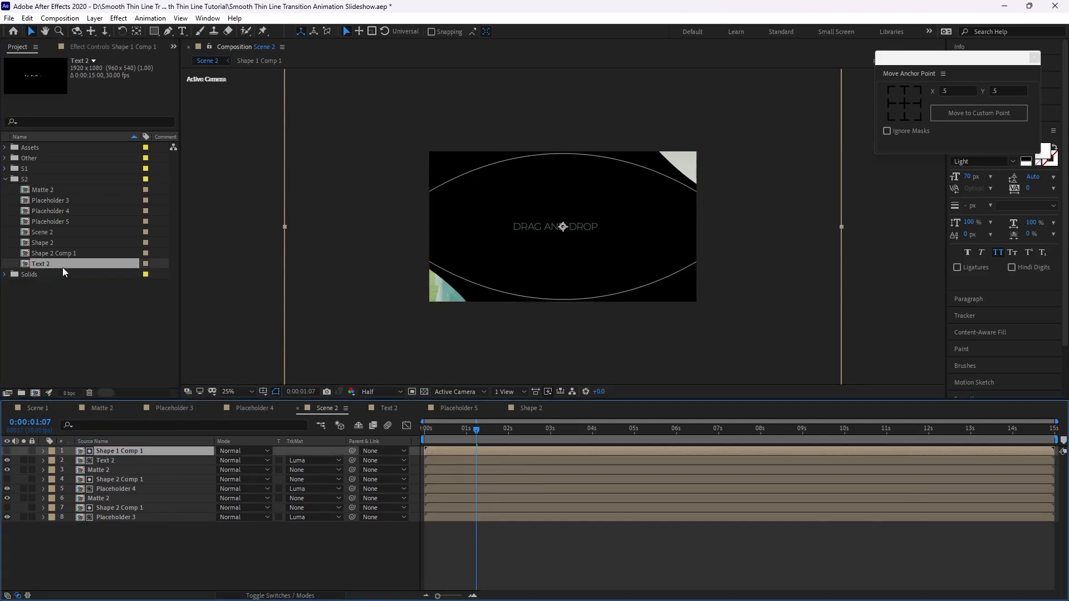
{"action": "left_click_drag", "start_coordinate": [59, 254], "coordinate": [112, 453]}
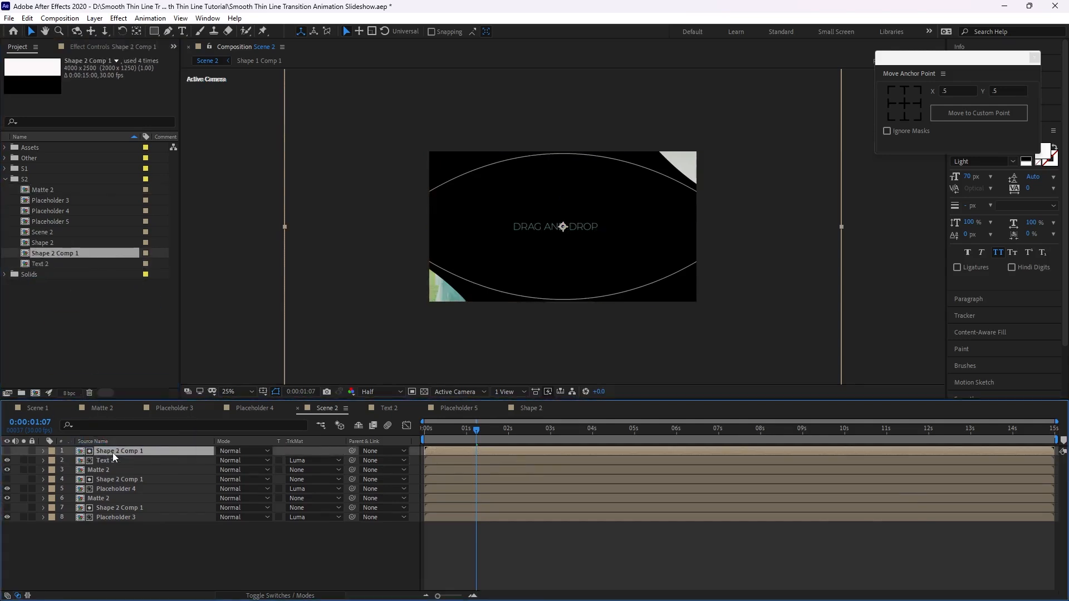
{"action": "left_click", "coordinate": [52, 221]}
{"action": "left_click_drag", "start_coordinate": [52, 222], "coordinate": [145, 547]}
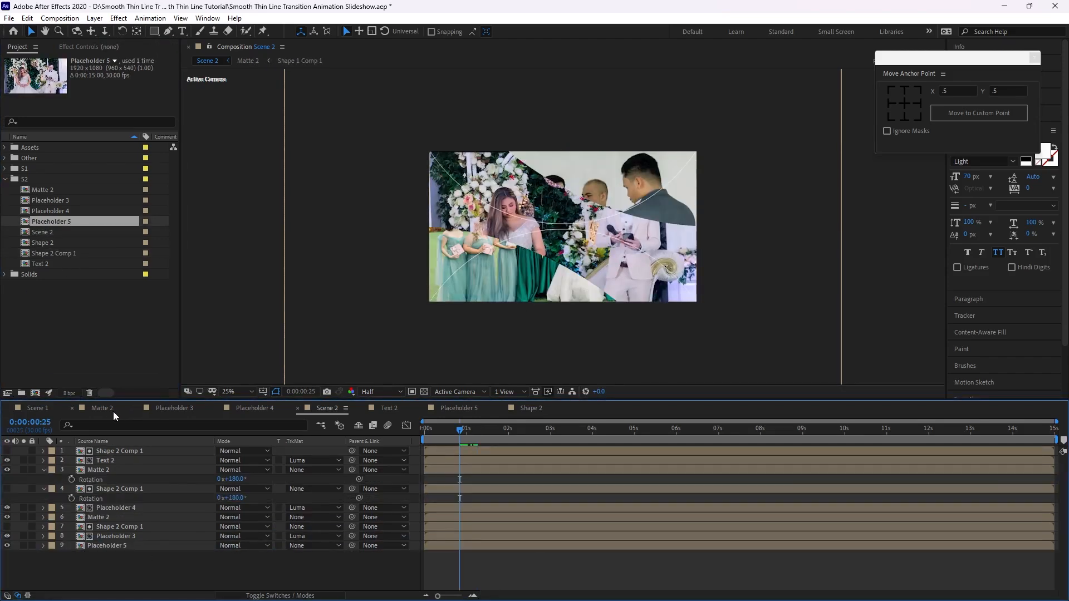
In the Matte 2 composition, replace both Shape 1 Comp 1 layers with Shape 2 Comp 1.
{"action": "left_click", "coordinate": [110, 411]}
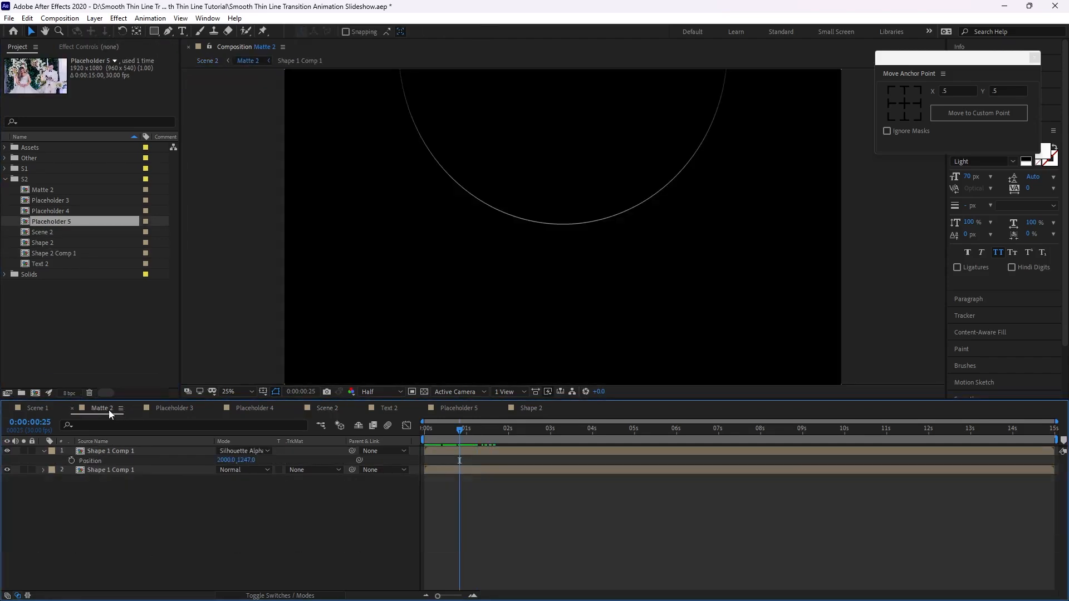
{"action": "left_click", "coordinate": [133, 475]}
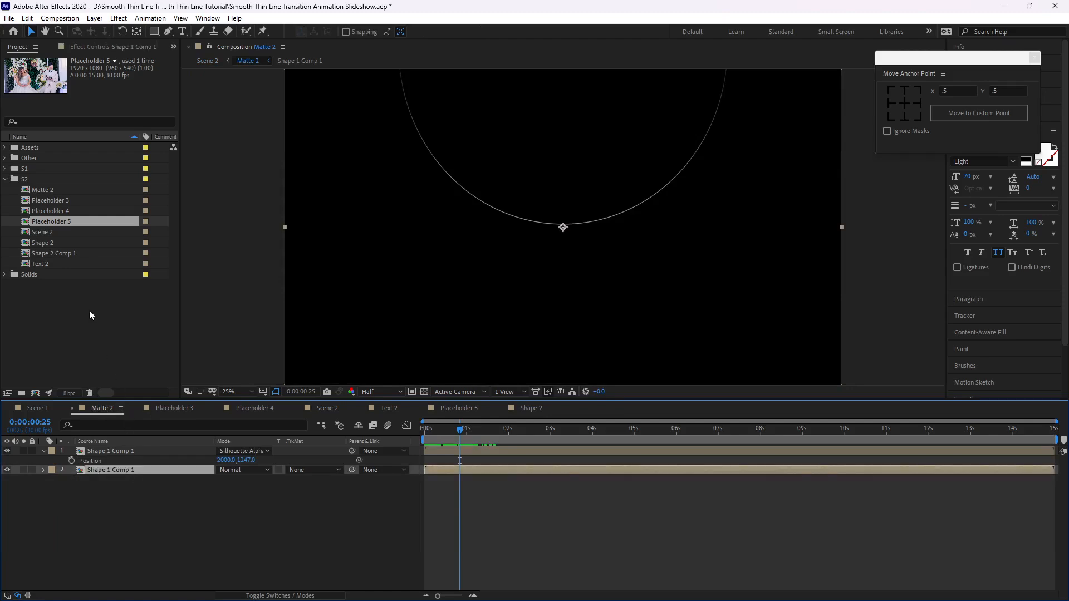
{"action": "left_click_drag", "start_coordinate": [69, 255], "coordinate": [125, 452]}
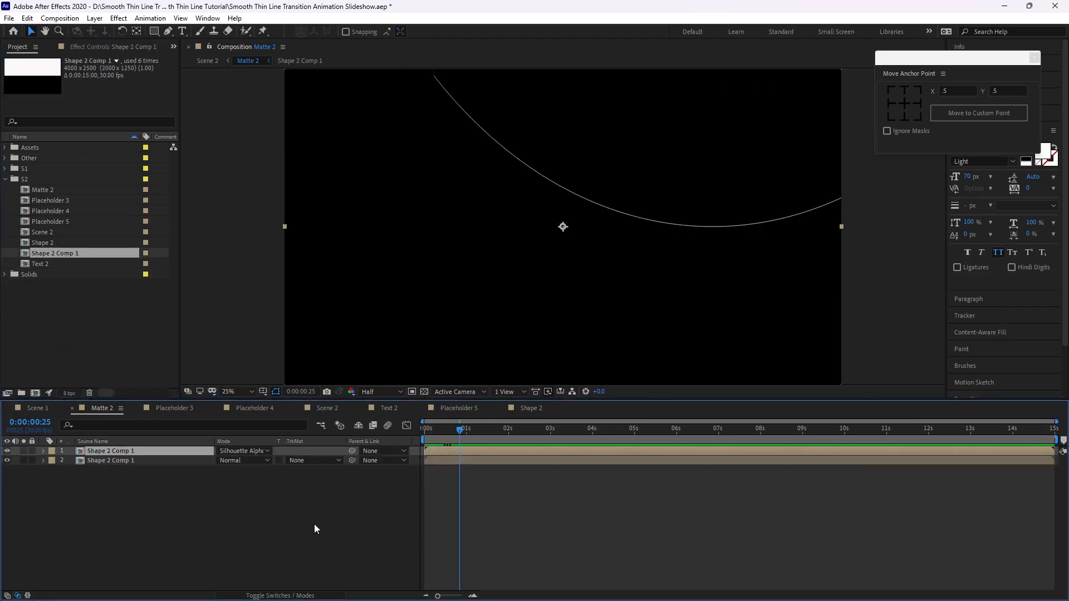
Return to Scene 2, go to 0 seconds and set the Text 2 layer's Y position to 490.
{"action": "left_click", "coordinate": [330, 409]}
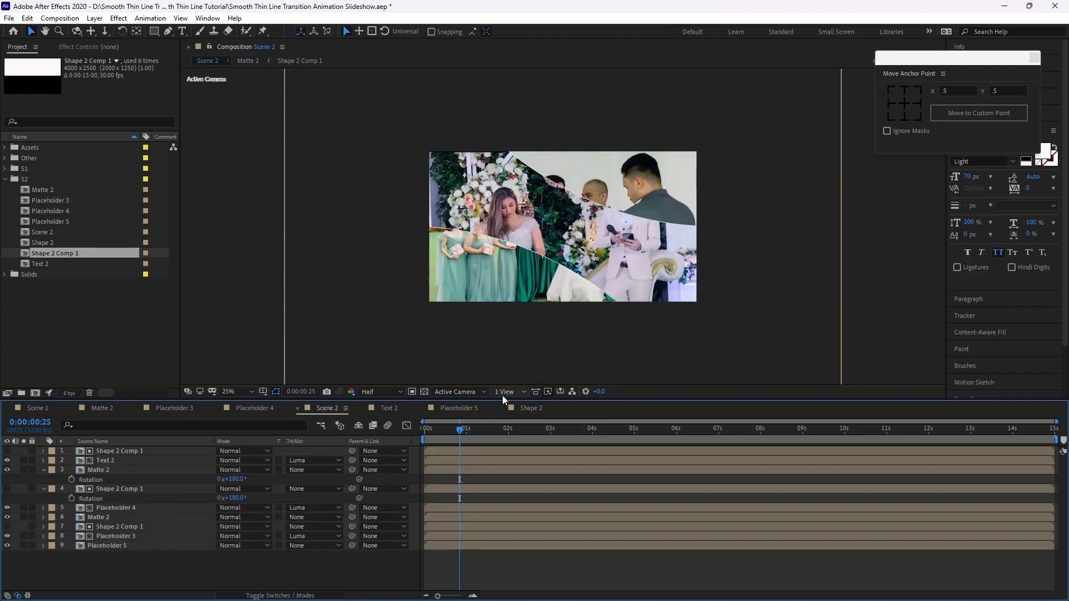
{"action": "left_click_drag", "start_coordinate": [460, 430], "coordinate": [419, 450]}
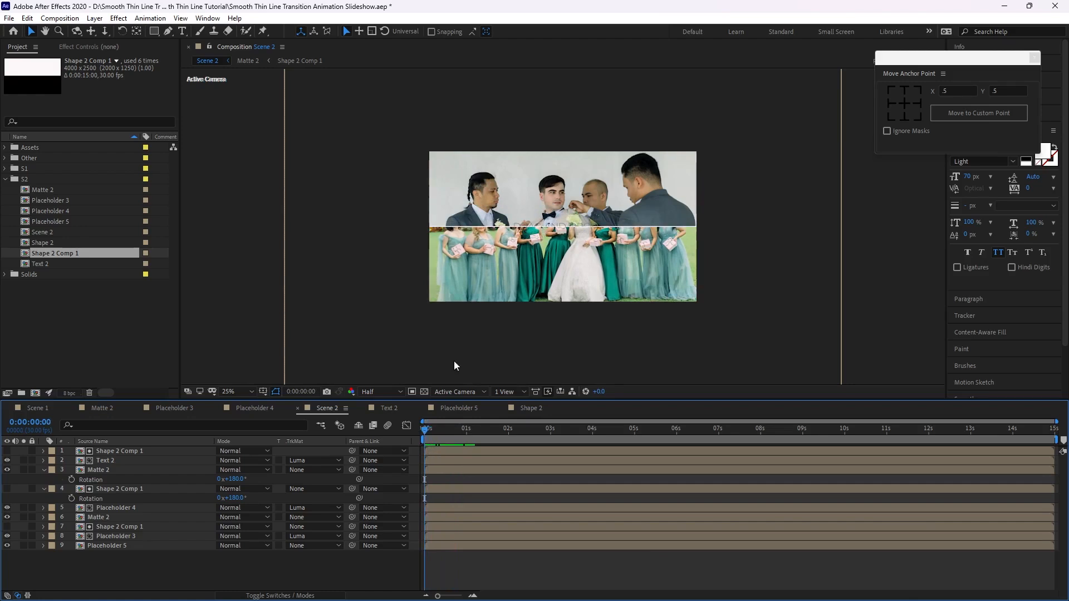
{"action": "left_click", "coordinate": [165, 462]}
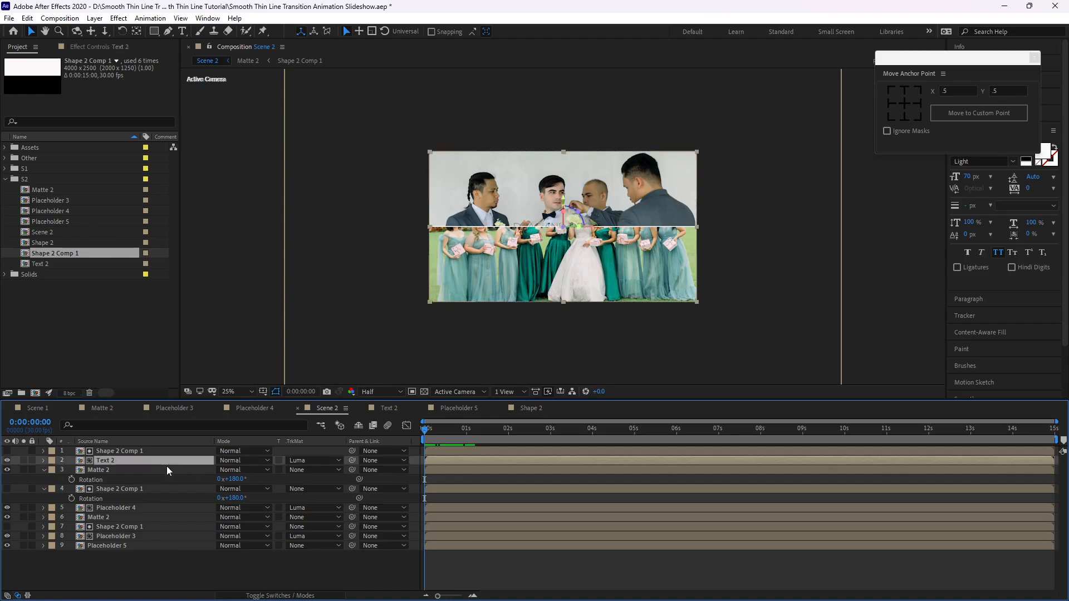
{"action": "key", "text": "p"}
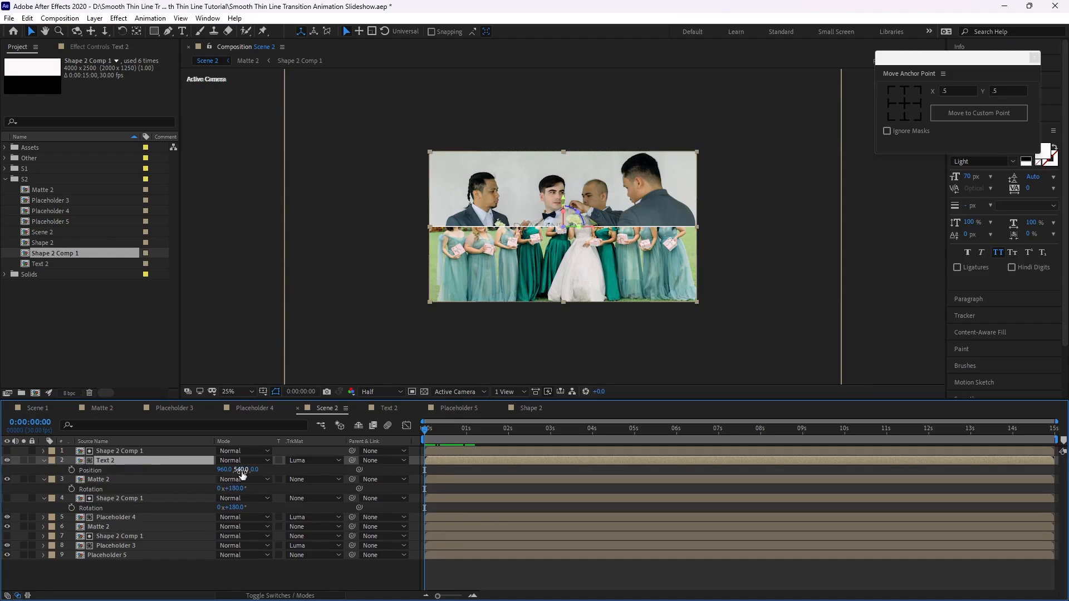
{"action": "left_click_drag", "start_coordinate": [242, 472], "coordinate": [220, 465]}
{"action": "left_click", "coordinate": [139, 563]}
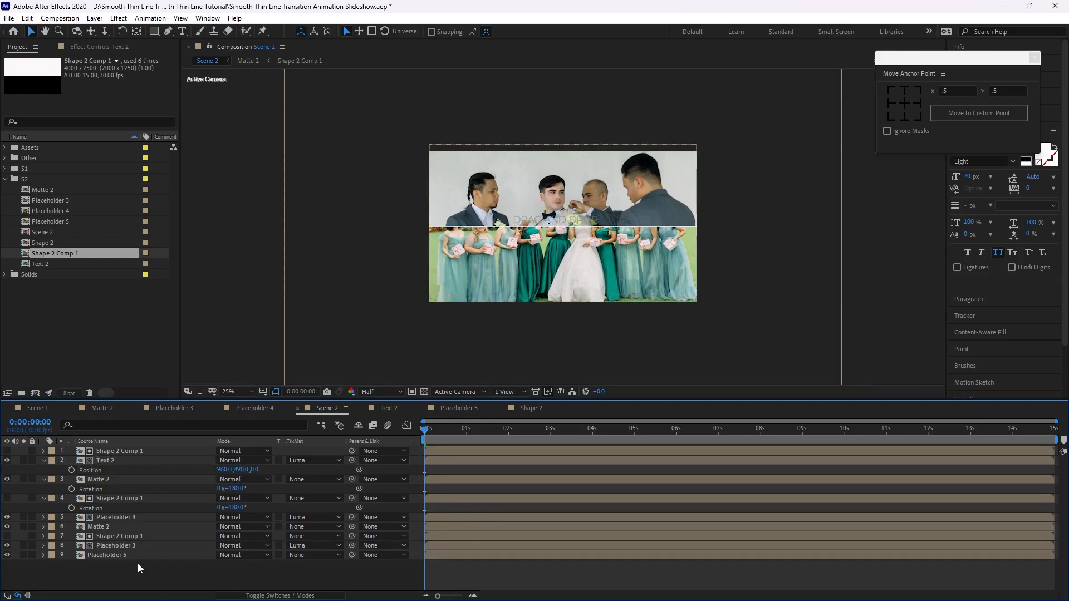
Create a new composition named Main, 1920 x 1080 px, with a duration of 10 seconds.
{"action": "left_click", "coordinate": [77, 18]}
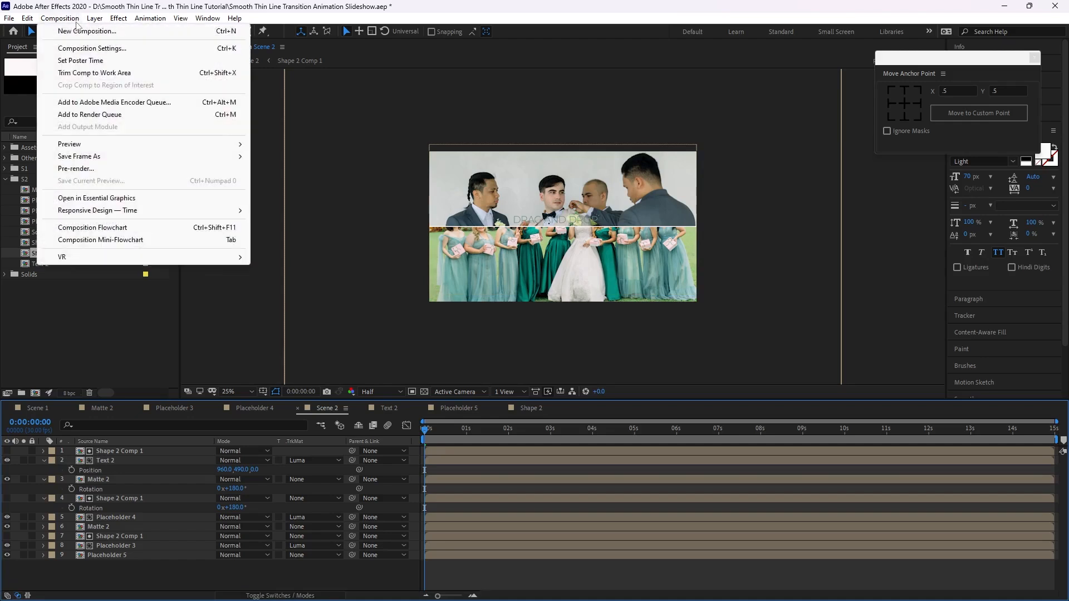
{"action": "left_click", "coordinate": [77, 30]}
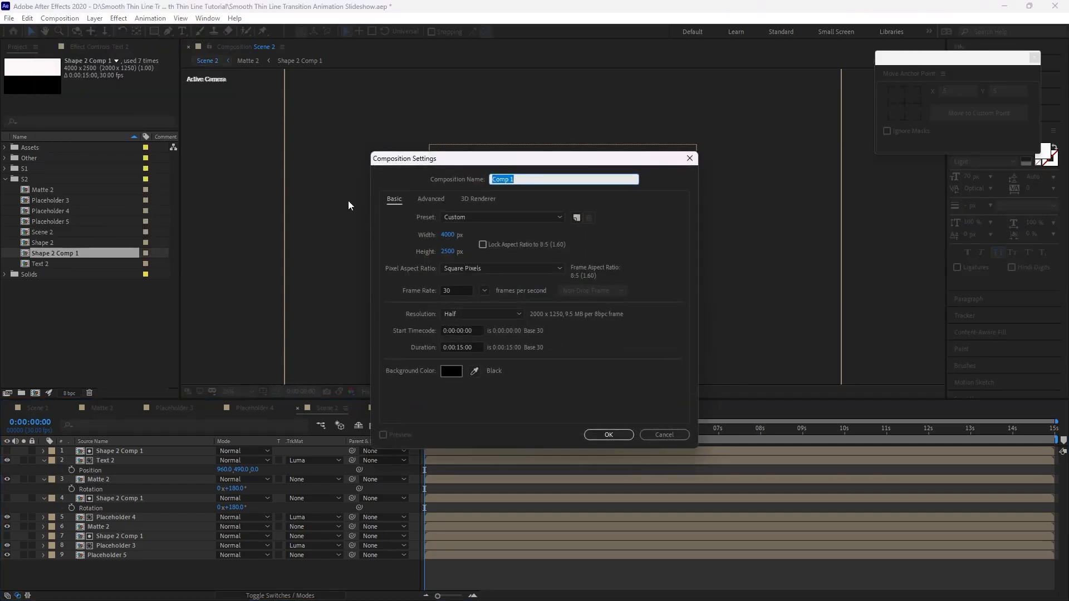
{"action": "type", "text": "Main"}
{"action": "left_click", "coordinate": [447, 234]}
{"action": "type", "text": "19"}
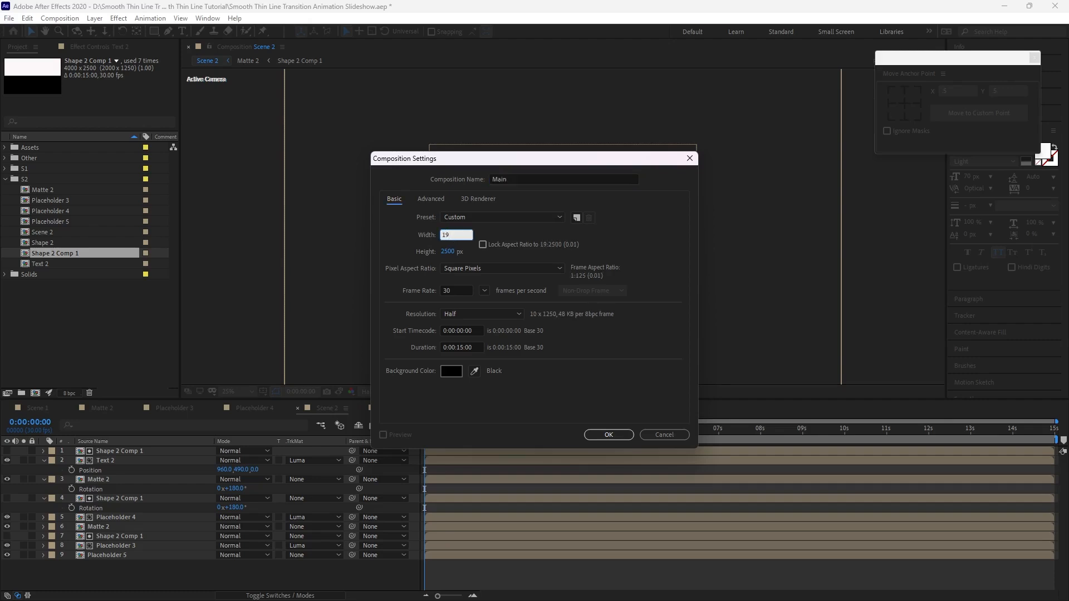
{"action": "type", "text": "20"}
{"action": "left_click", "coordinate": [447, 251]}
{"action": "type", "text": "1"}
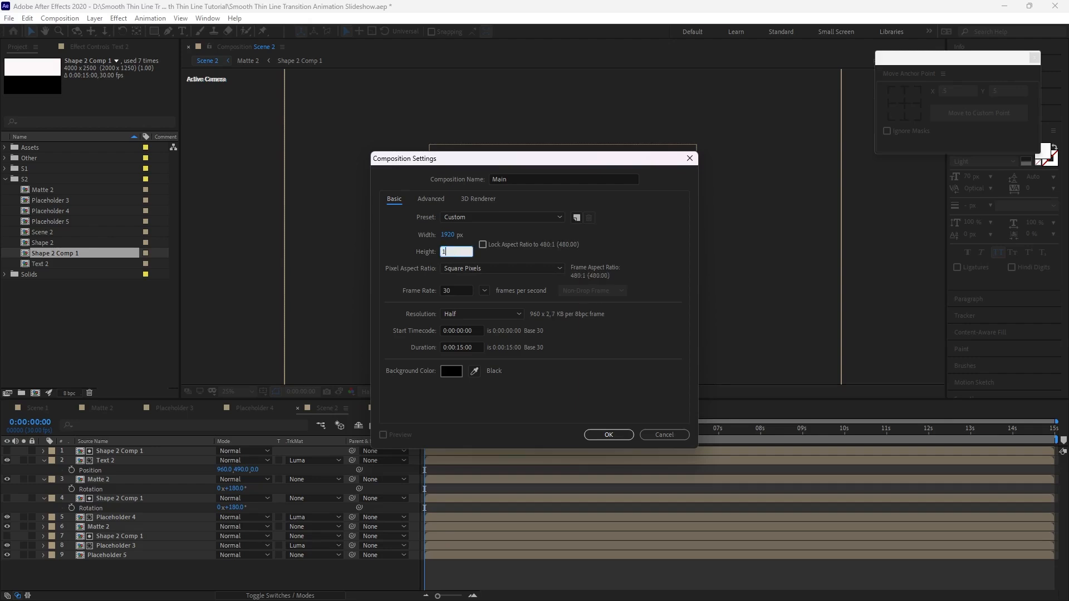
{"action": "type", "text": "080"}
{"action": "left_click", "coordinate": [466, 347]}
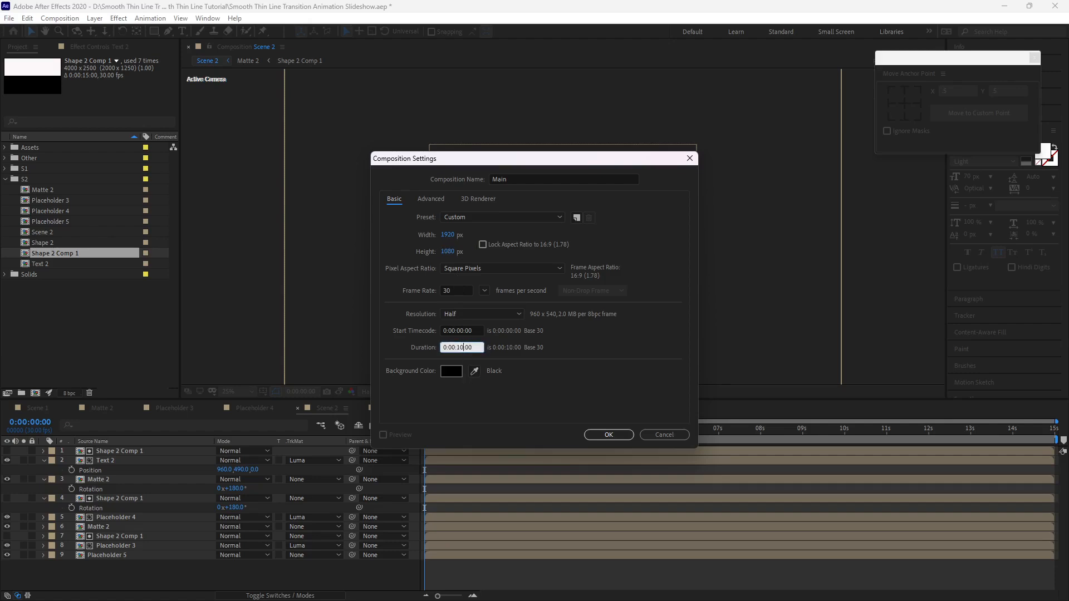
{"action": "left_click", "coordinate": [591, 435]}
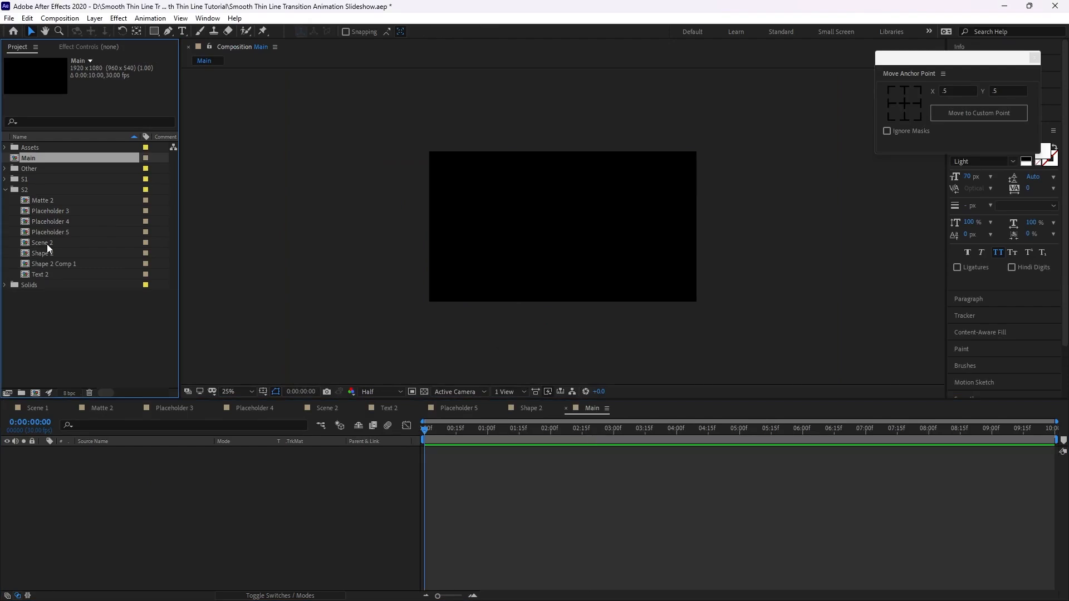
Add Scene 2 from the S2 folder to the Main composition and Scene 1 from the S1 folder beneath it.
{"action": "left_click_drag", "start_coordinate": [47, 244], "coordinate": [156, 466]}
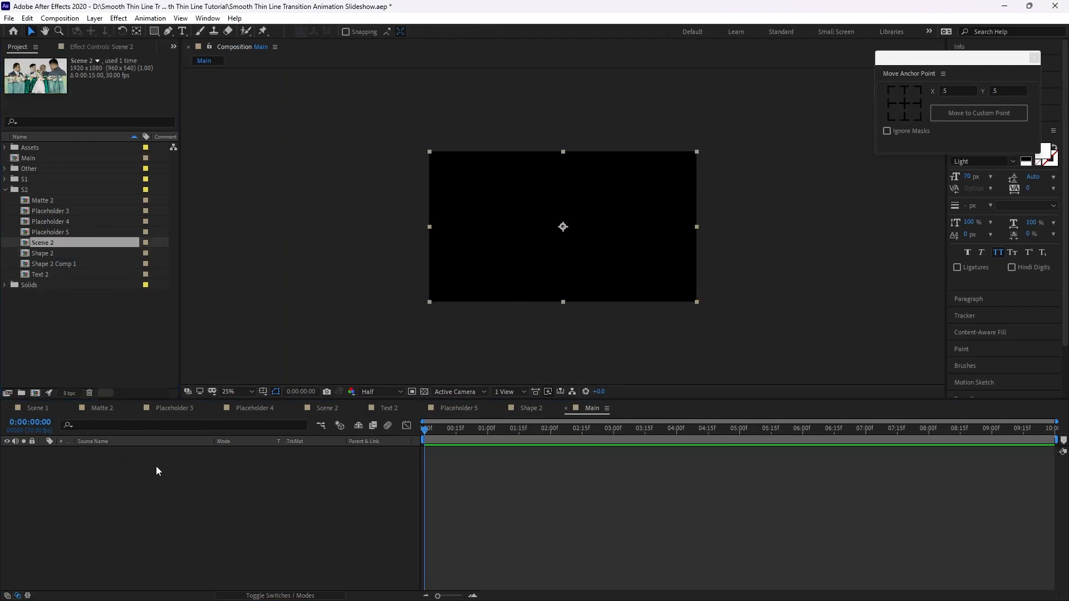
{"action": "left_click", "coordinate": [7, 189]}
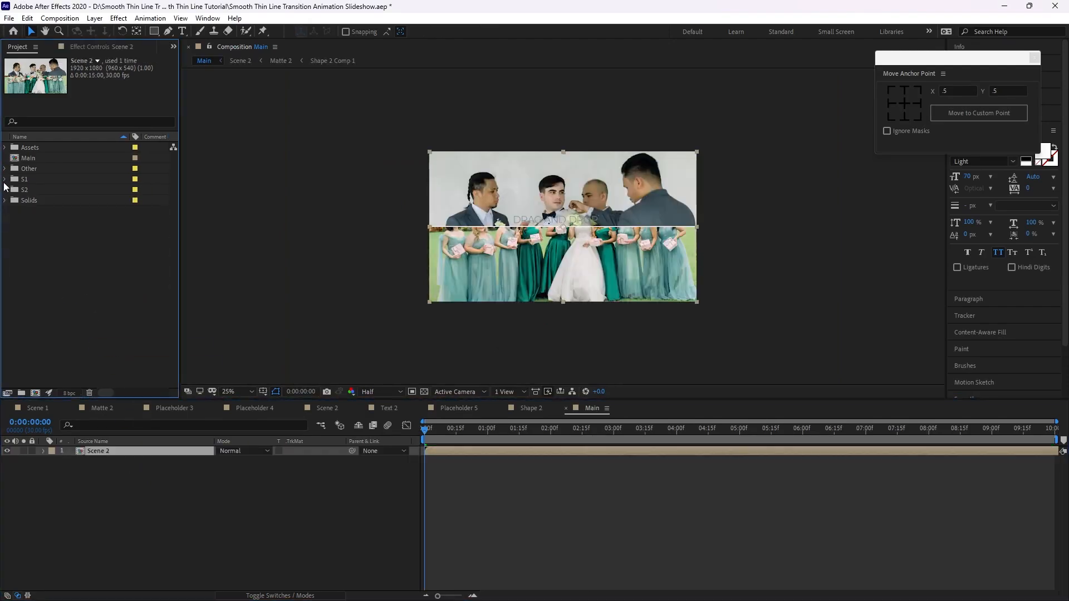
{"action": "left_click", "coordinate": [5, 179]}
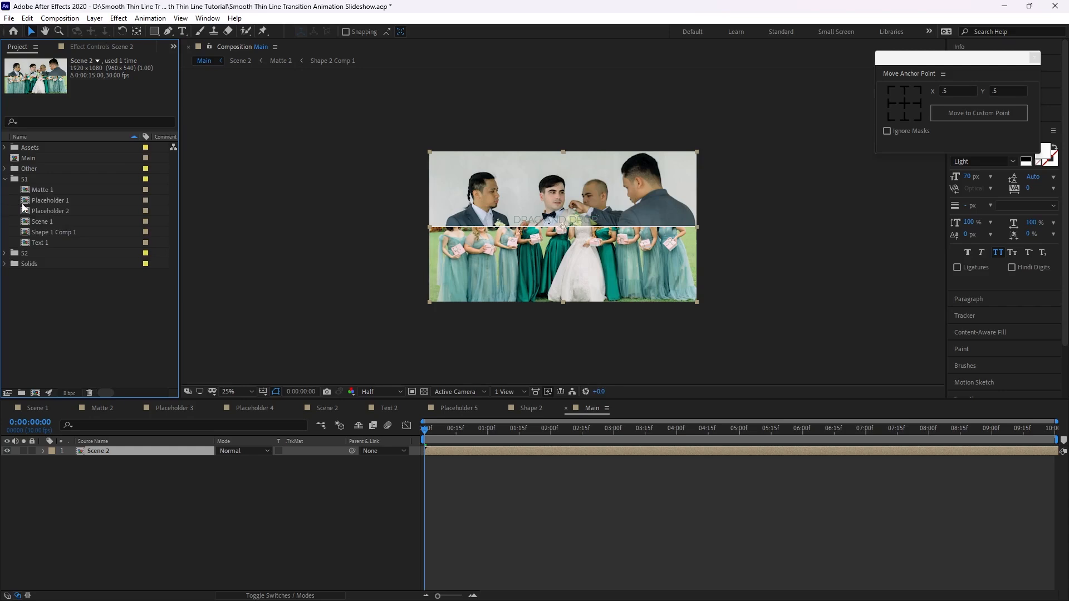
{"action": "left_click_drag", "start_coordinate": [45, 221], "coordinate": [113, 473]}
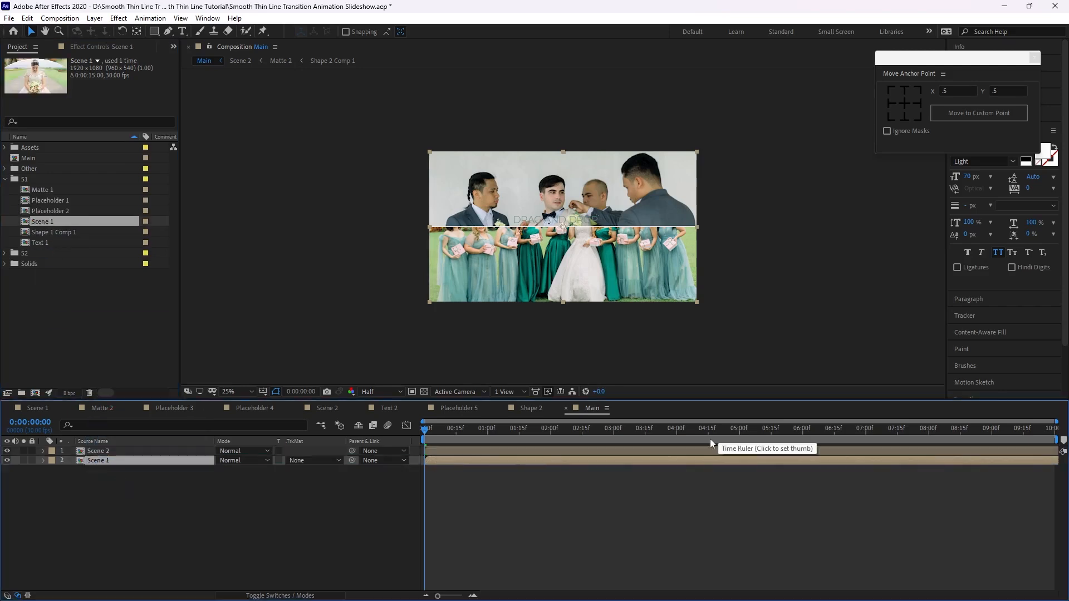
Move the Scene 2 layer in time so that it starts at 5 seconds.
{"action": "left_click", "coordinate": [739, 439]}
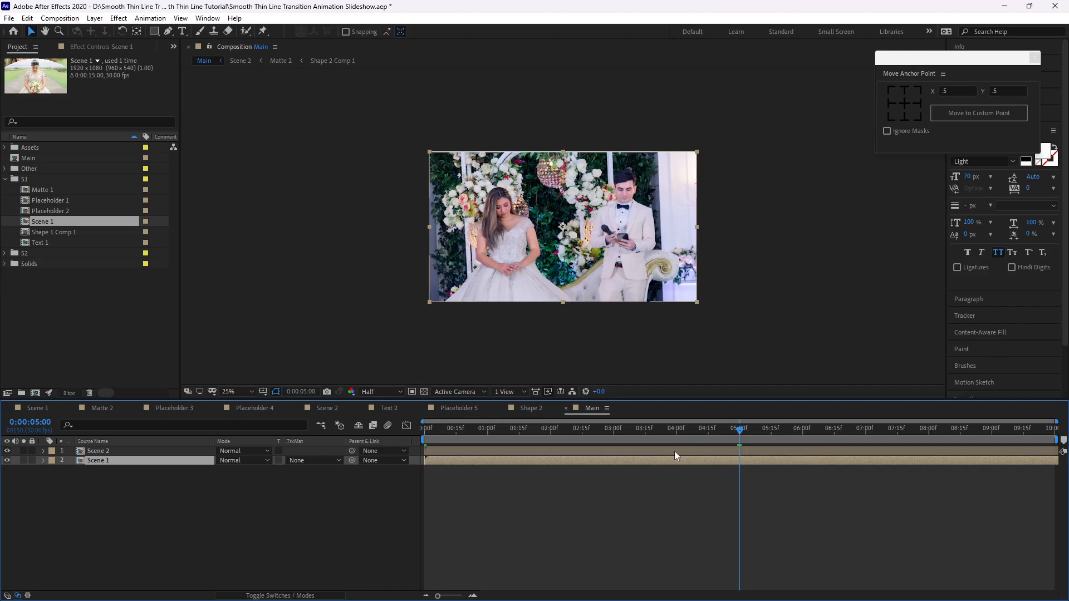
{"action": "left_click", "coordinate": [674, 452]}
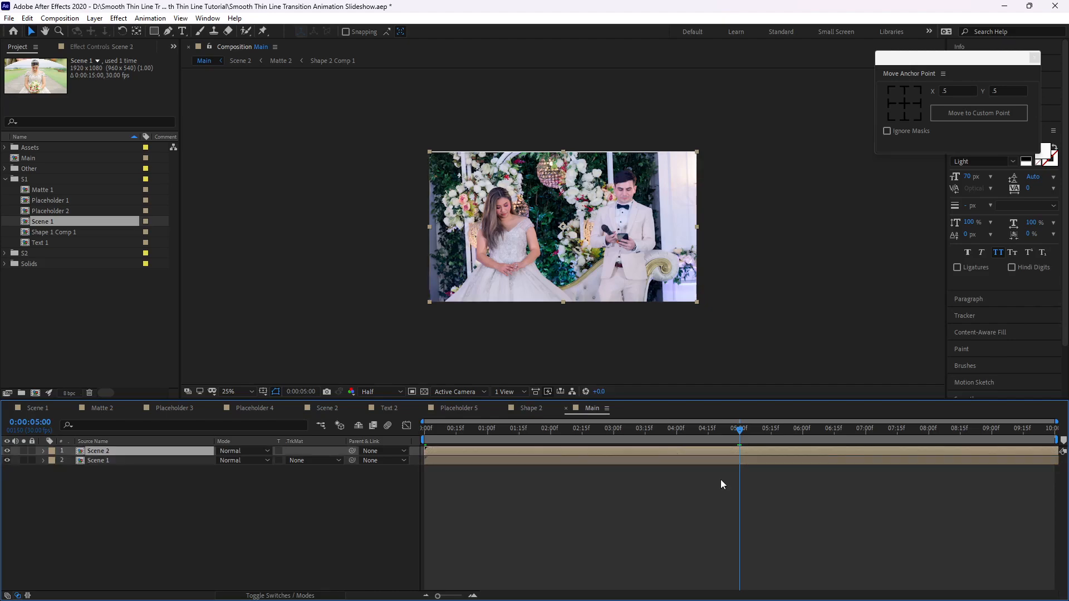
{"action": "key", "text": "bracketleft"}
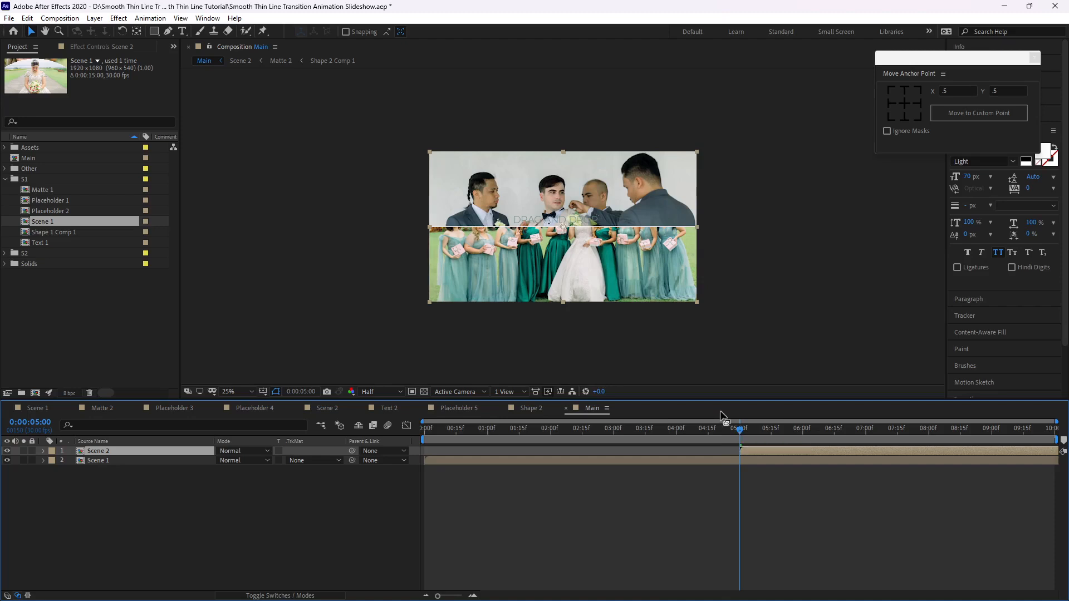
Add Light Leak.mp4 and Particles.mp4 from the Footage folder above the scenes and set both layers' blending mode to Screen.
{"action": "left_click", "coordinate": [5, 148]}
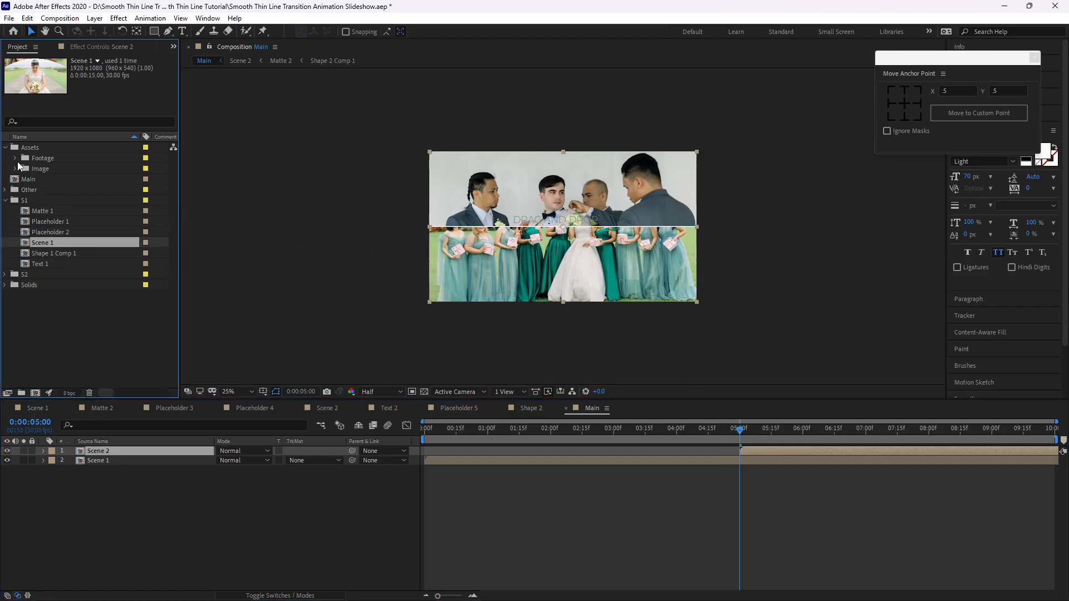
{"action": "left_click", "coordinate": [15, 158]}
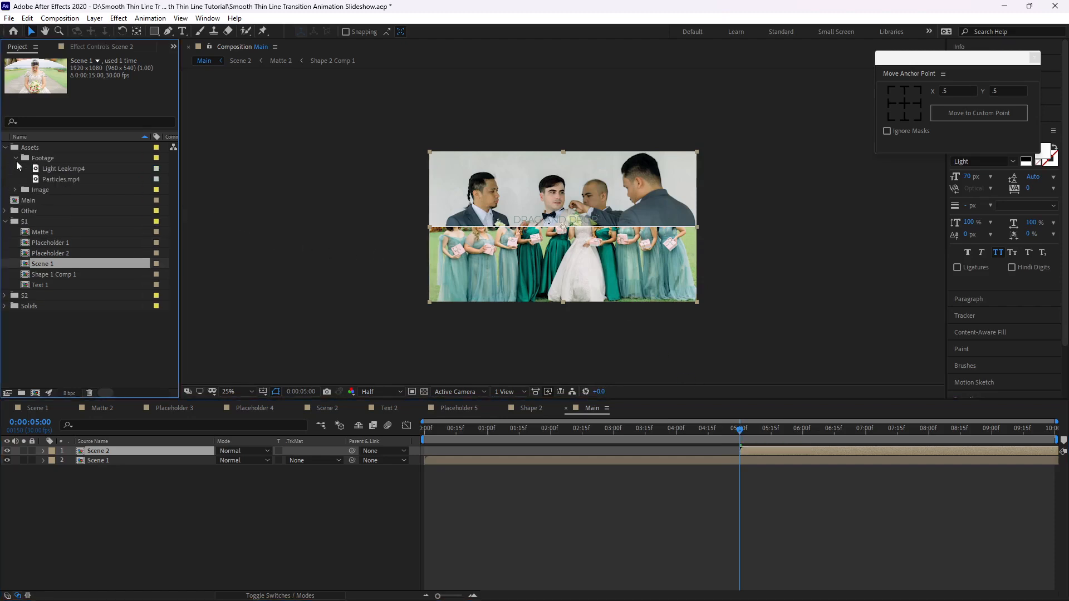
{"action": "left_click_drag", "start_coordinate": [25, 162], "coordinate": [125, 453]}
{"action": "left_click", "coordinate": [245, 451]}
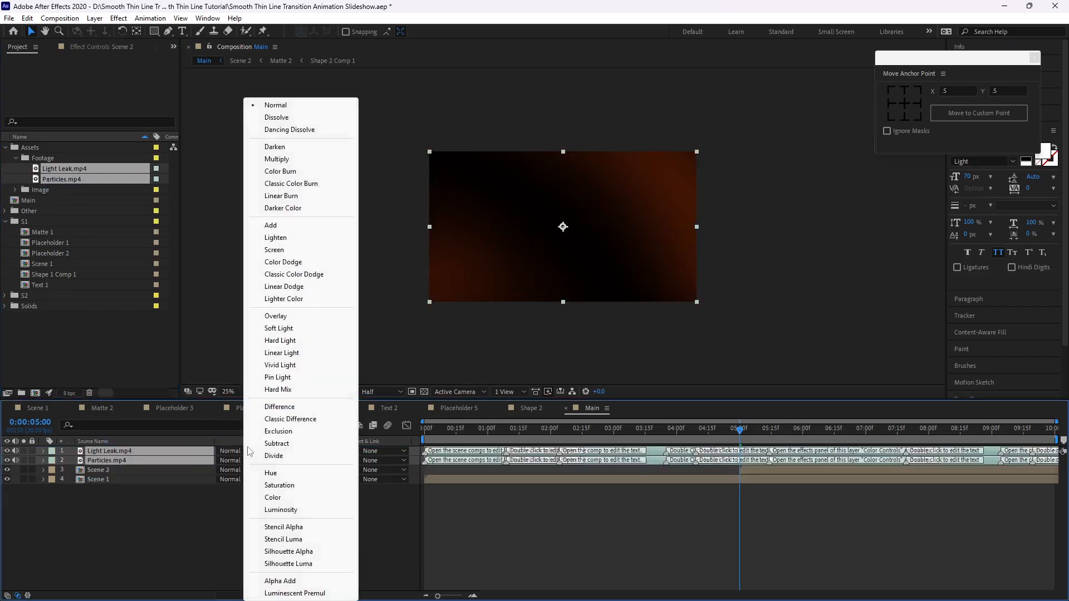
{"action": "left_click", "coordinate": [274, 249]}
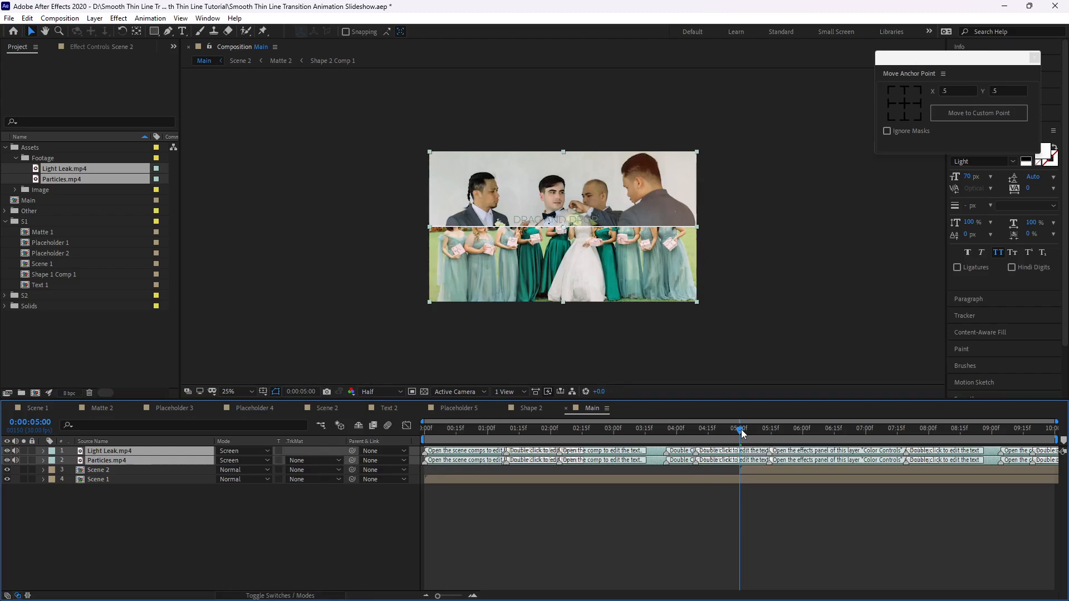
Return to the start of the Main composition and play a preview of the slideshow.
{"action": "left_click_drag", "start_coordinate": [593, 436], "coordinate": [432, 440]}
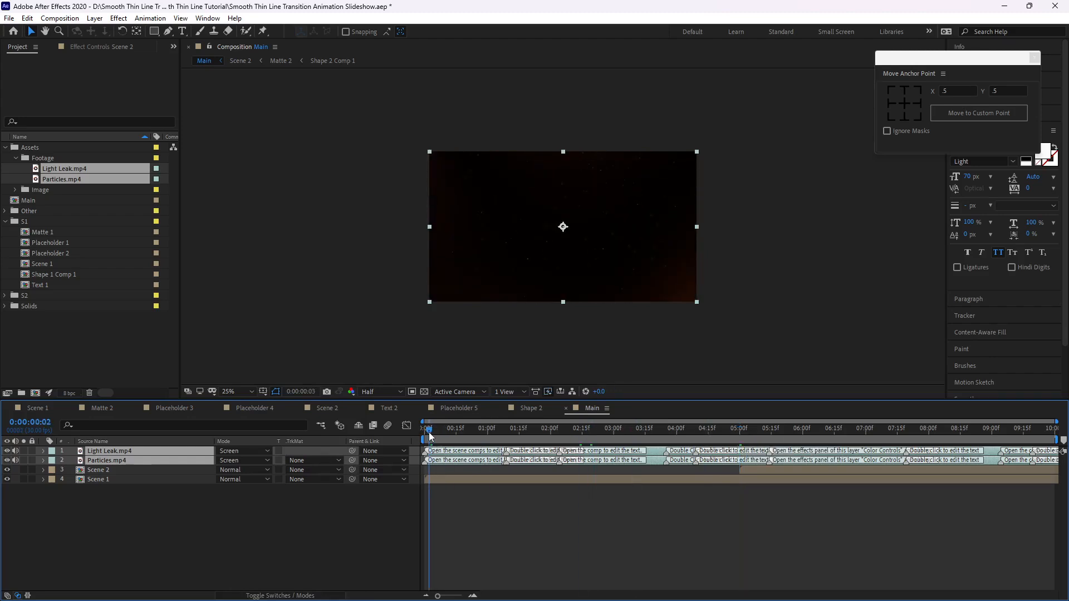
{"action": "left_click_drag", "start_coordinate": [429, 434], "coordinate": [424, 435]}
{"action": "left_click", "coordinate": [1006, 313]}
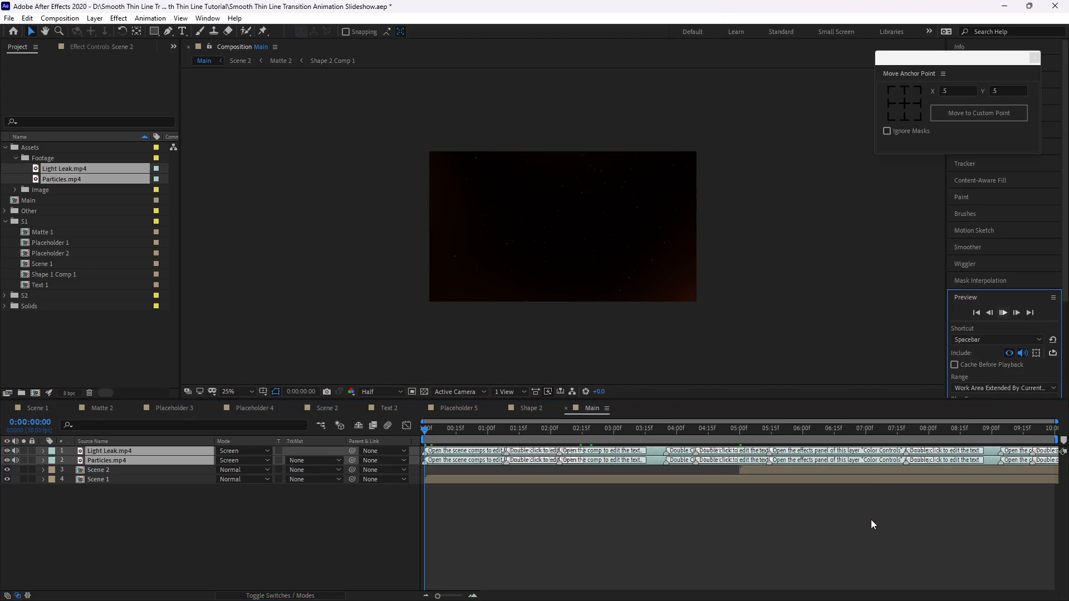